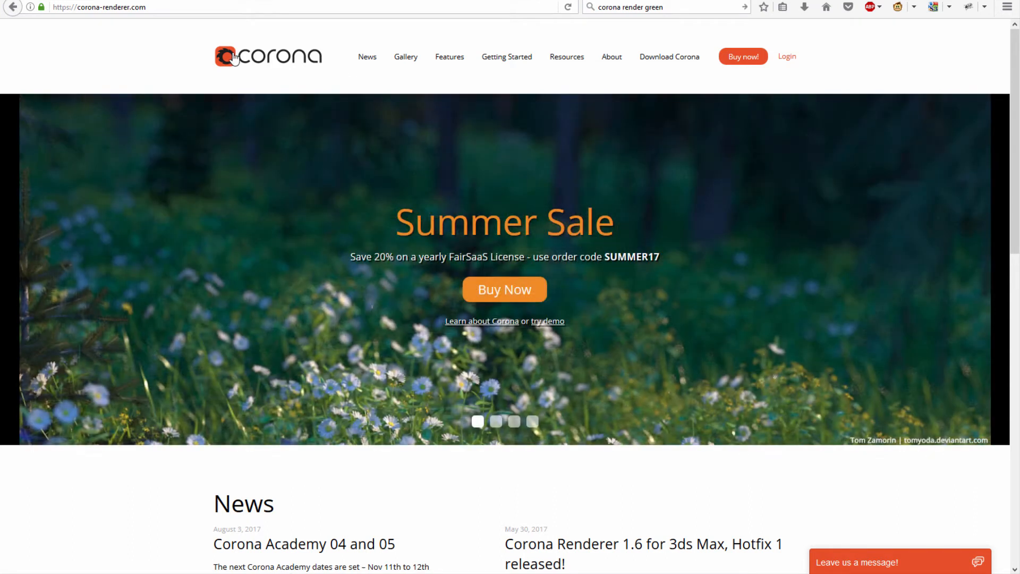
- Browse the example renders in the Corona Renderer website's gallery
click(406, 59)
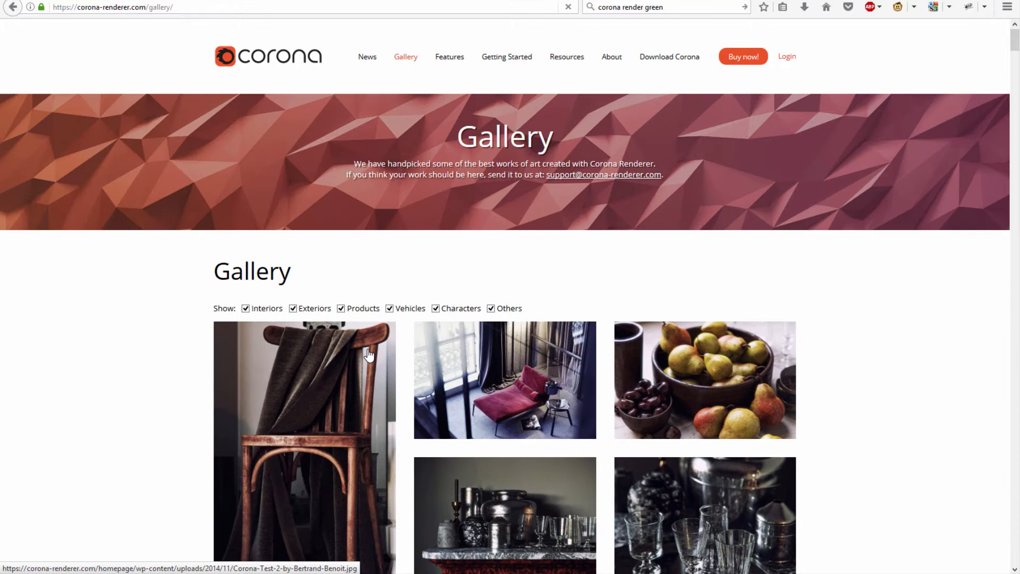
scroll(306, 272, down, 2)
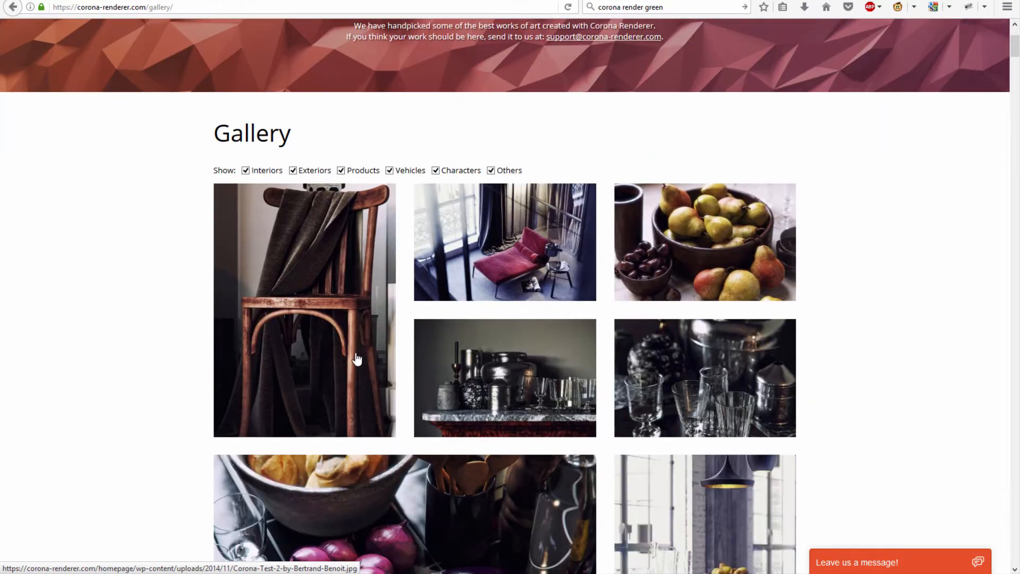
scroll(364, 354, down, 5)
scroll(359, 347, down, 2)
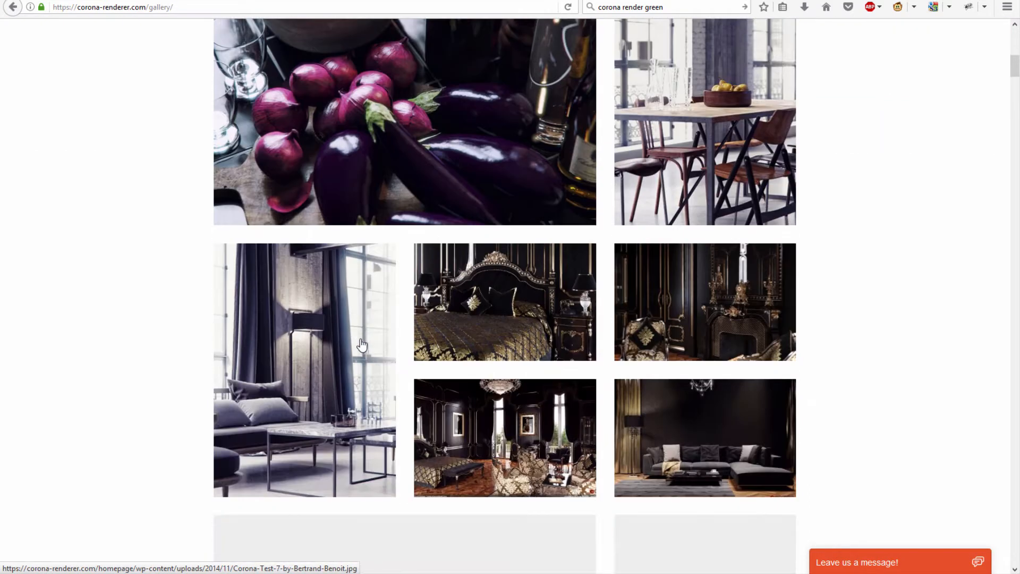
scroll(351, 355, down, 2)
scroll(351, 353, down, 3)
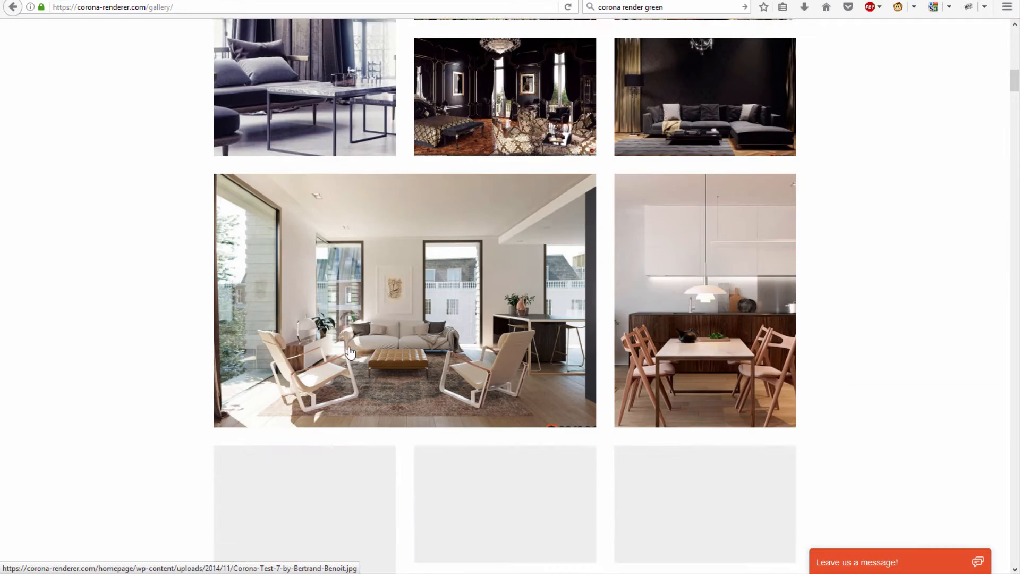
scroll(357, 333, down, 1)
scroll(359, 328, down, 6)
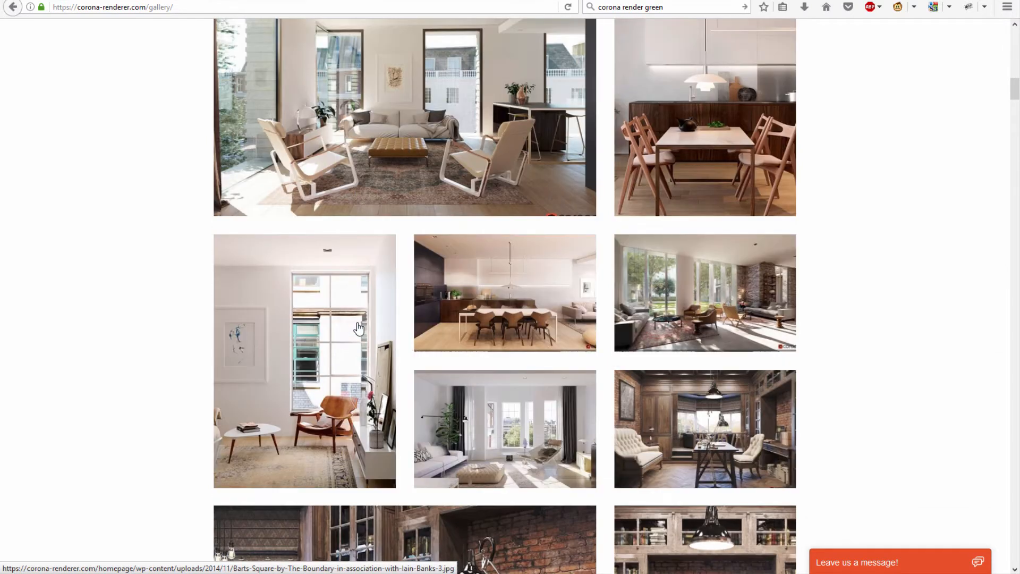
scroll(359, 328, down, 5)
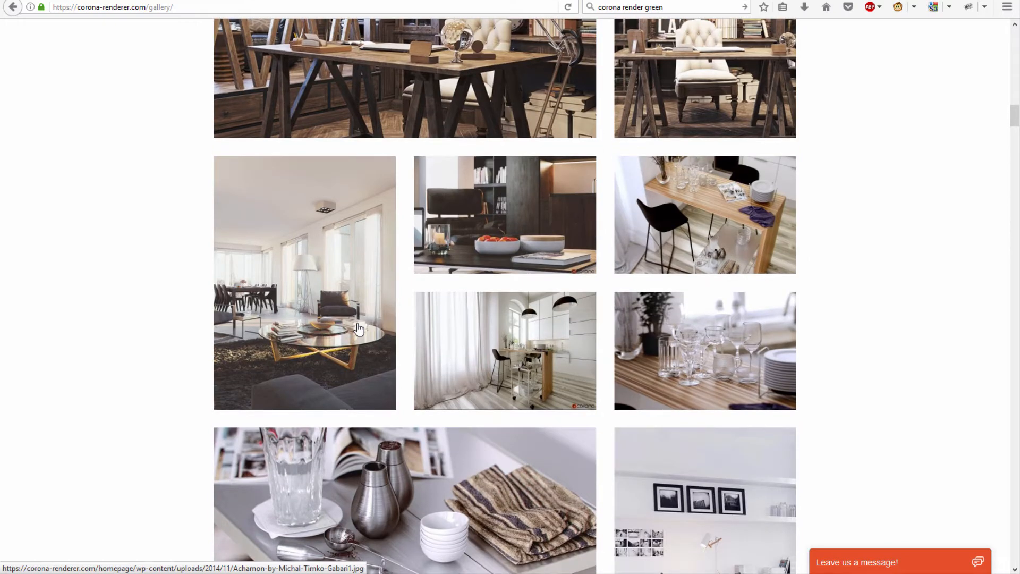
scroll(358, 329, up, 18)
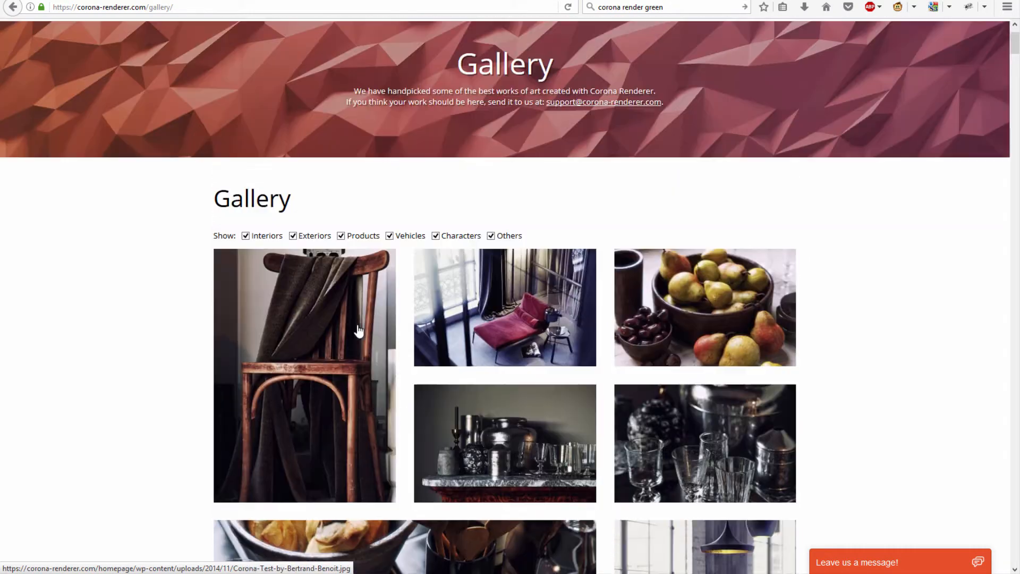
scroll(359, 329, up, 1)
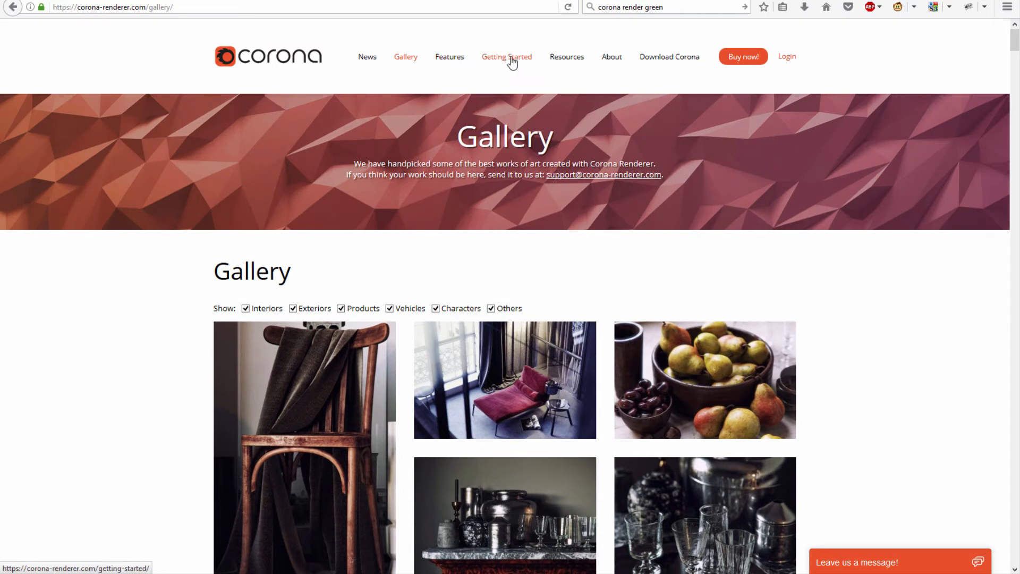
- Review the Corona download page's installers, including the Cinema 4D versions supported by Alpha v6
click(658, 62)
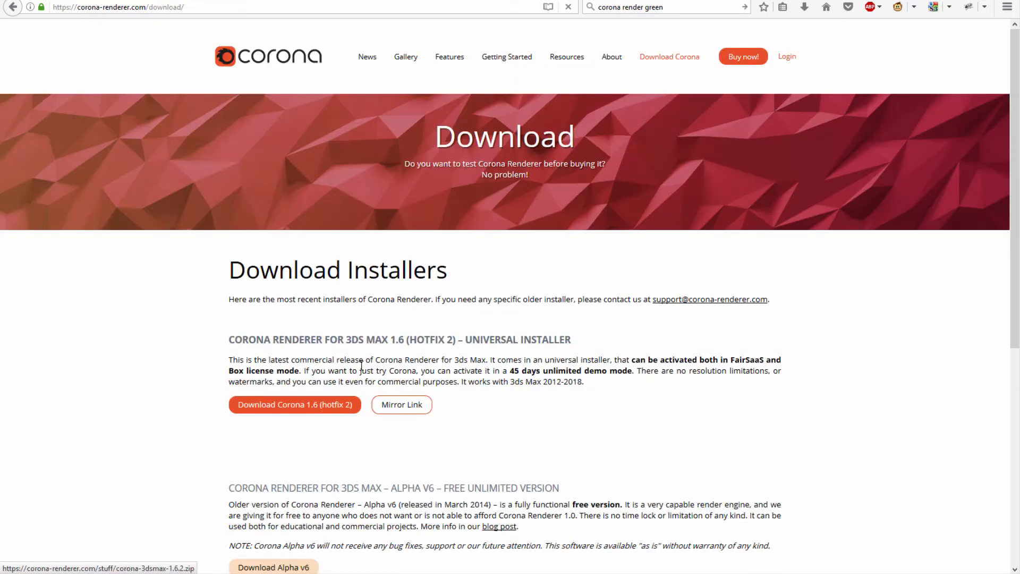
scroll(336, 330, down, 2)
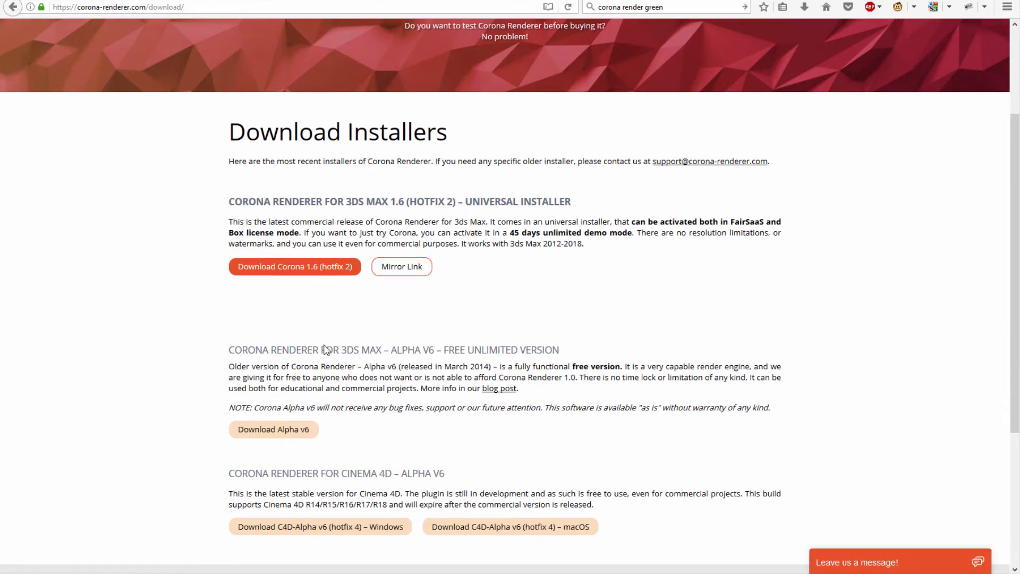
scroll(313, 364, down, 2)
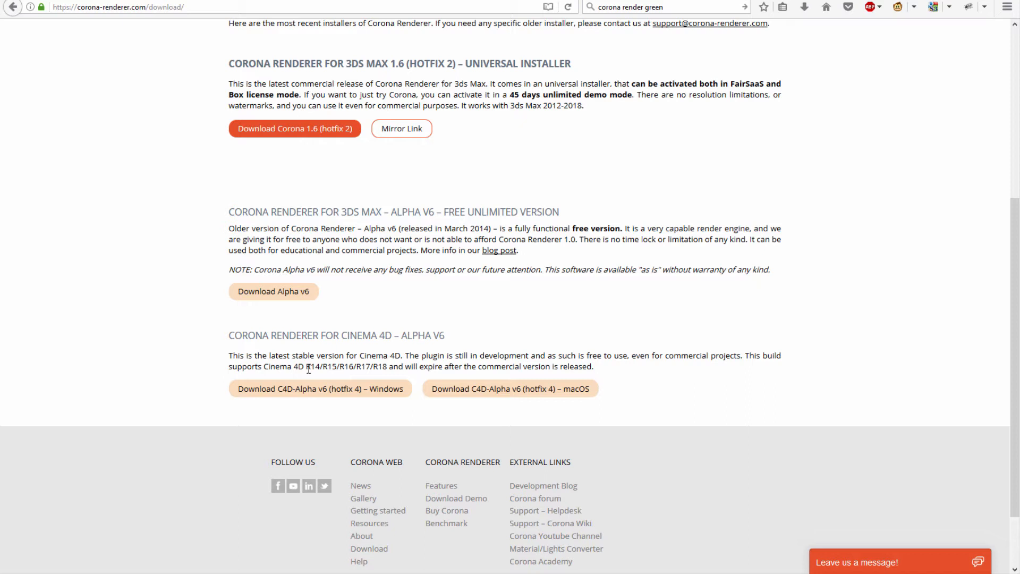
drag(309, 366, 388, 367)
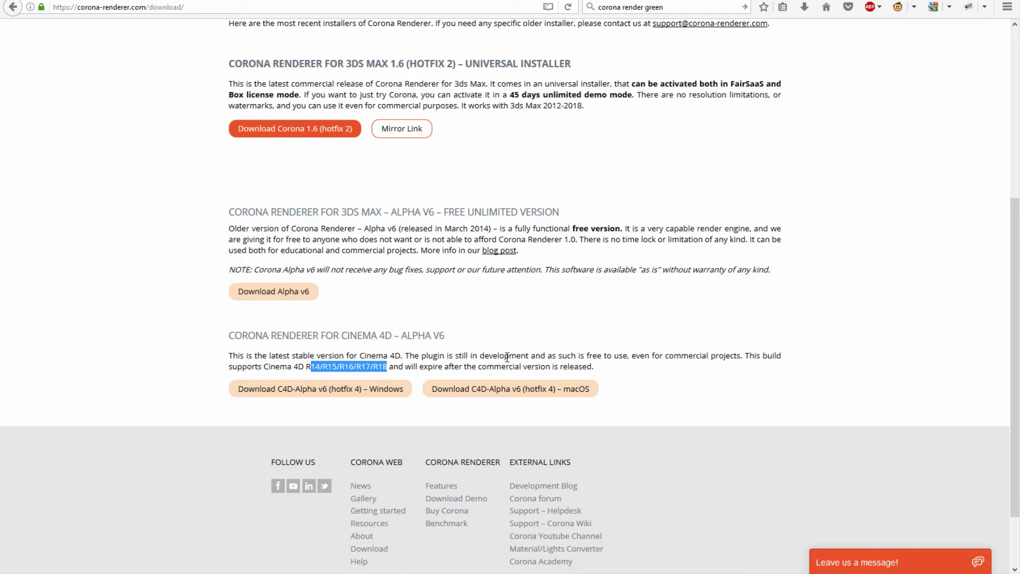
scroll(538, 330, up, 5)
scroll(536, 325, down, 3)
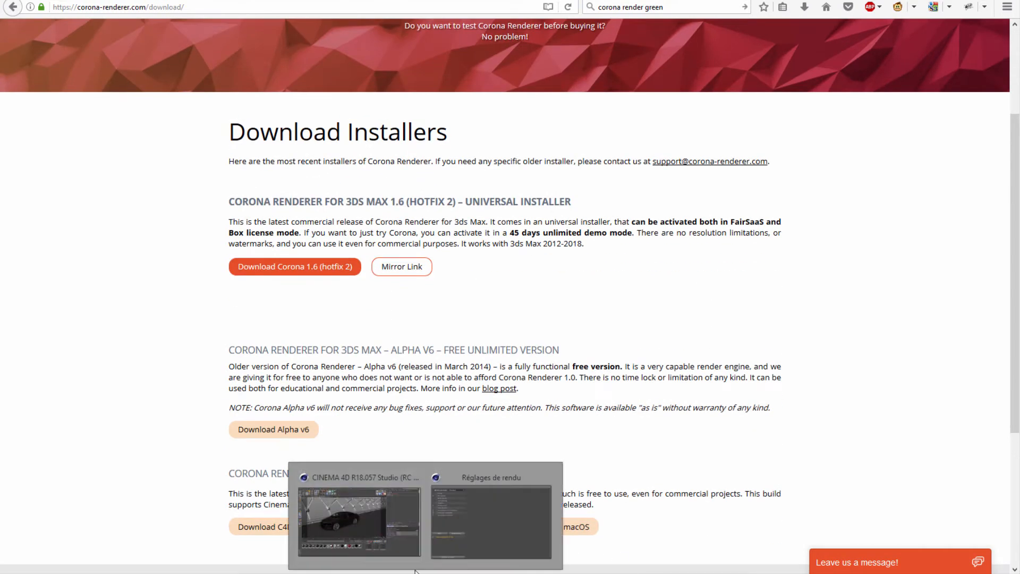
- Switch to Cinema 4D and look over the available Corona objects and commands
click(365, 500)
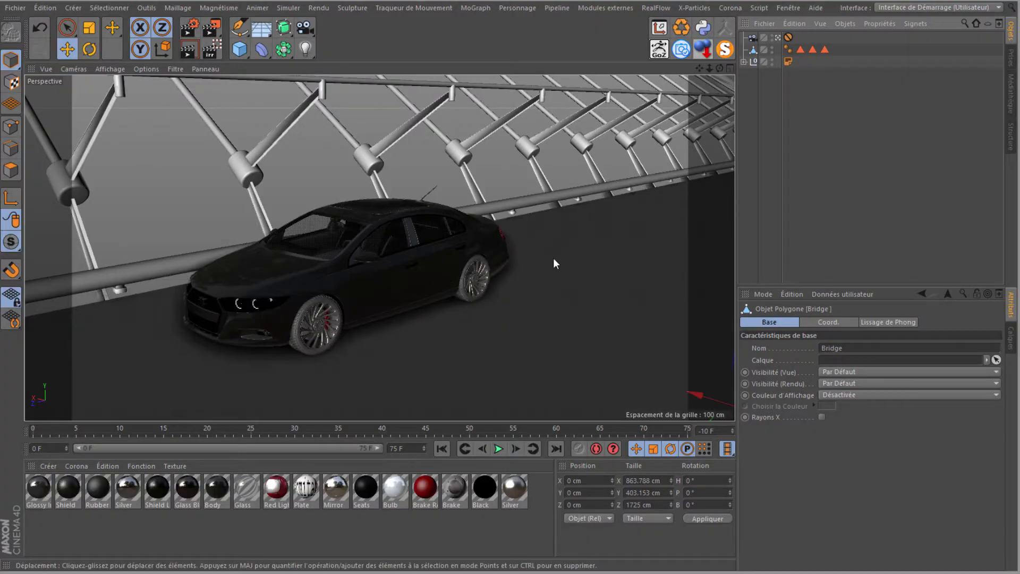
click(727, 8)
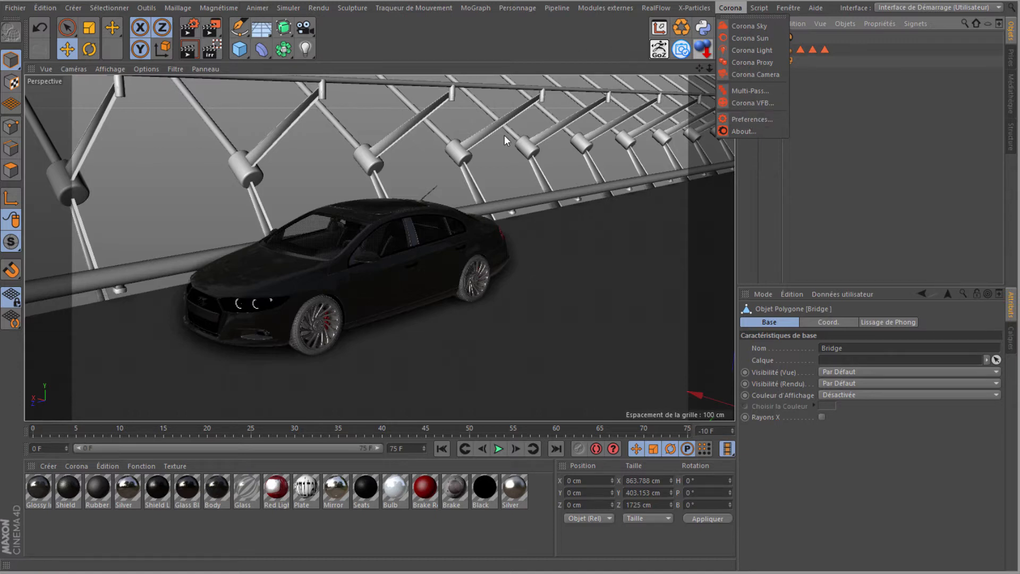
click(835, 235)
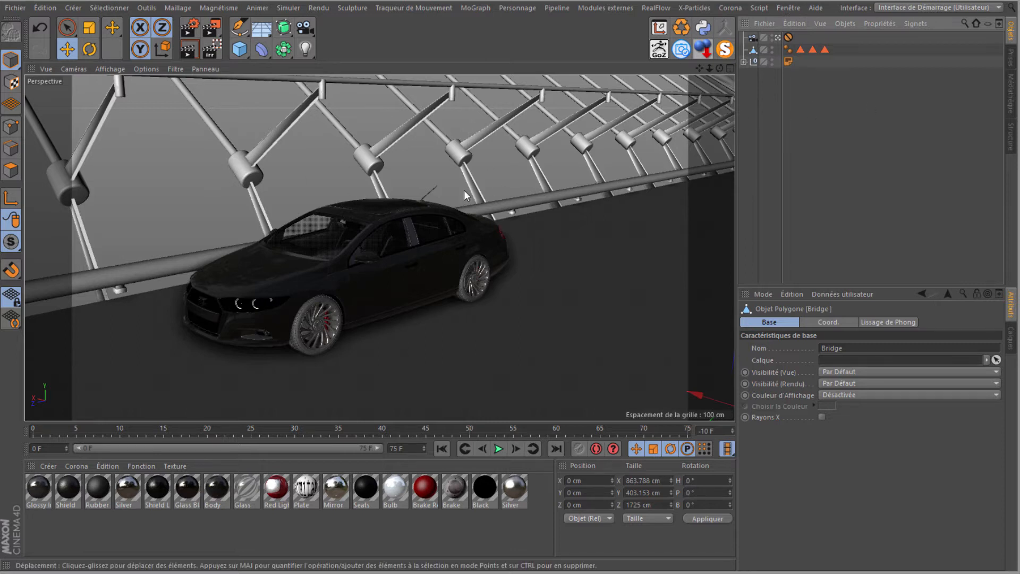
- Look through the car models in the content library's existing search results
click(1012, 99)
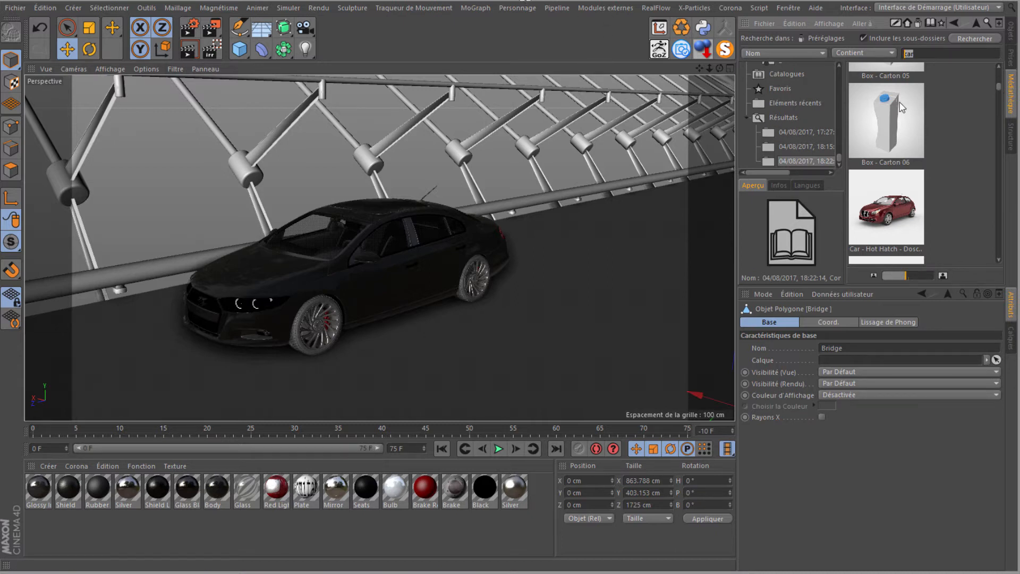
drag(999, 85, 997, 86)
scroll(882, 242, down, 1)
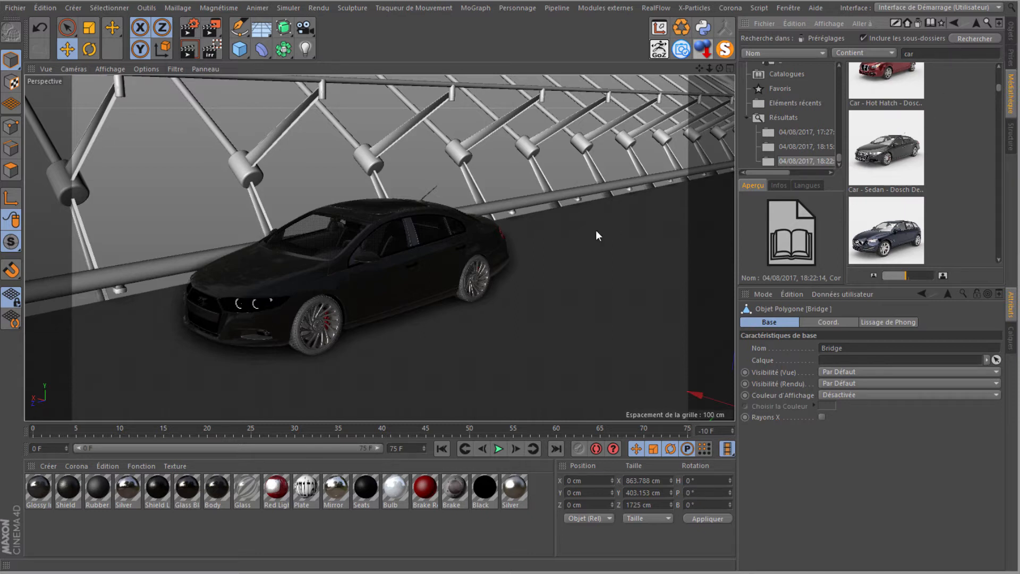
- Search the content library for "building", view the bridge models in Buildings > Misc, and return to the object list
double_click(924, 53)
text(building)
key(Return)
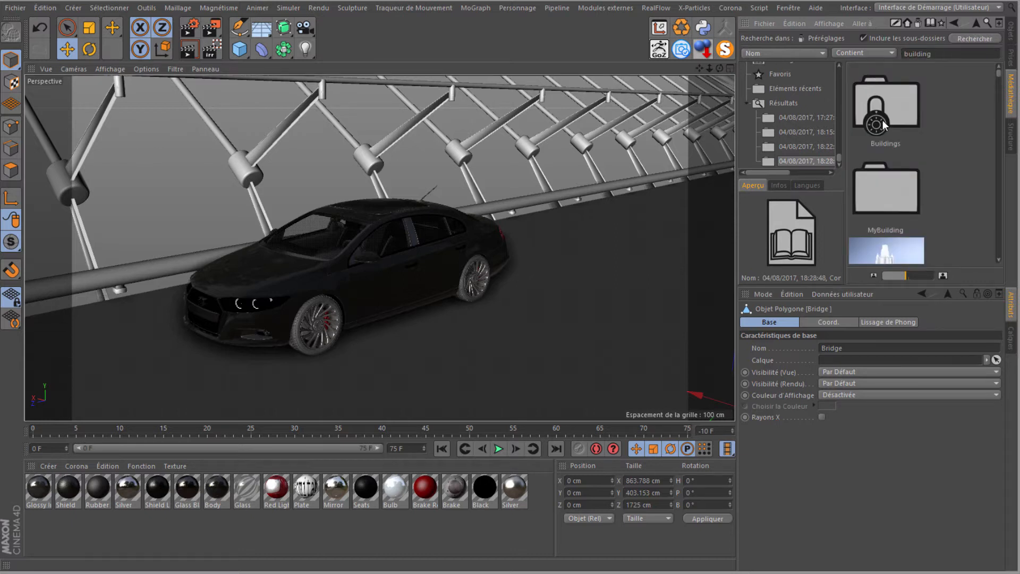
scroll(883, 124, down, 2)
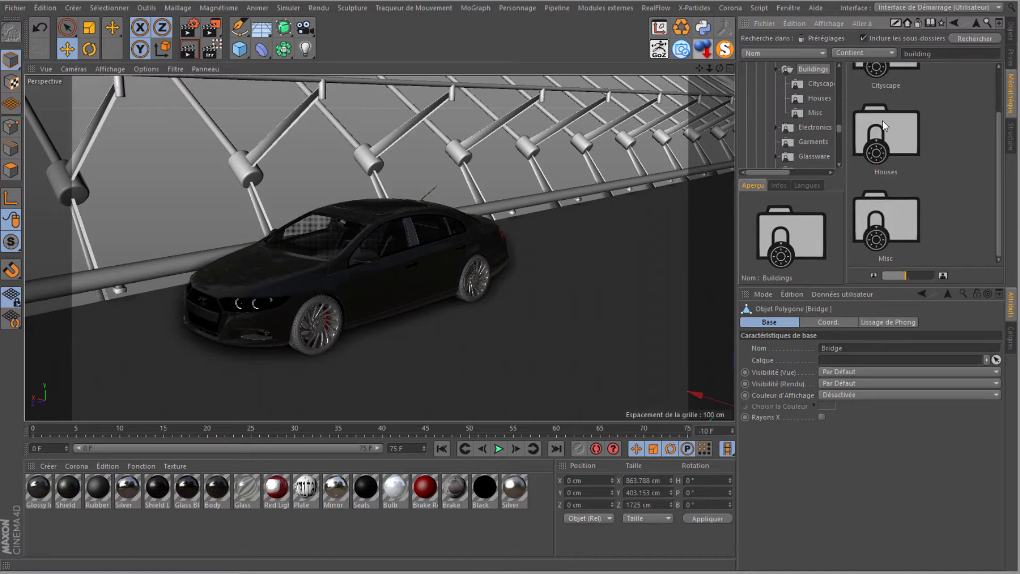
double_click(887, 226)
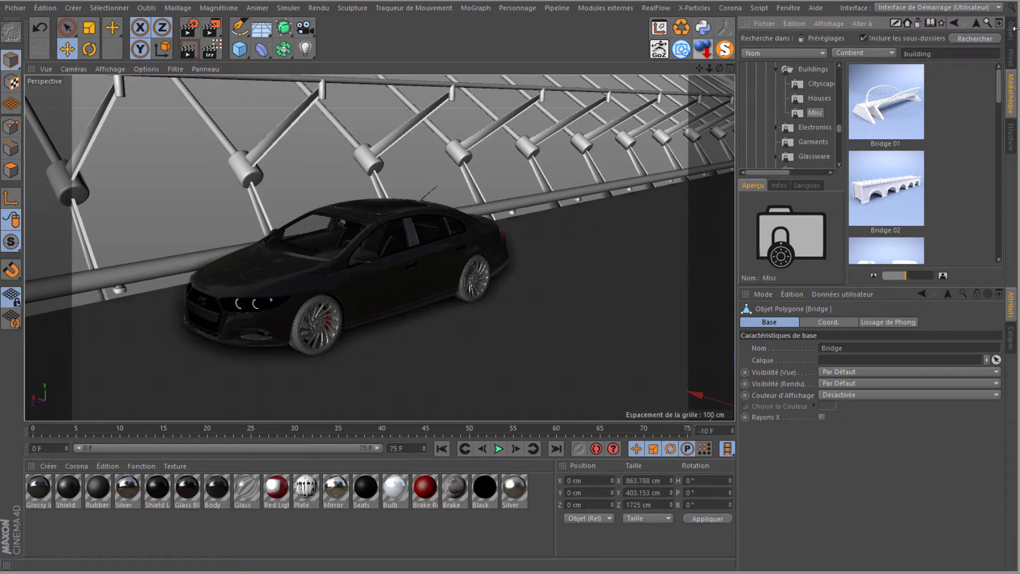
click(1010, 36)
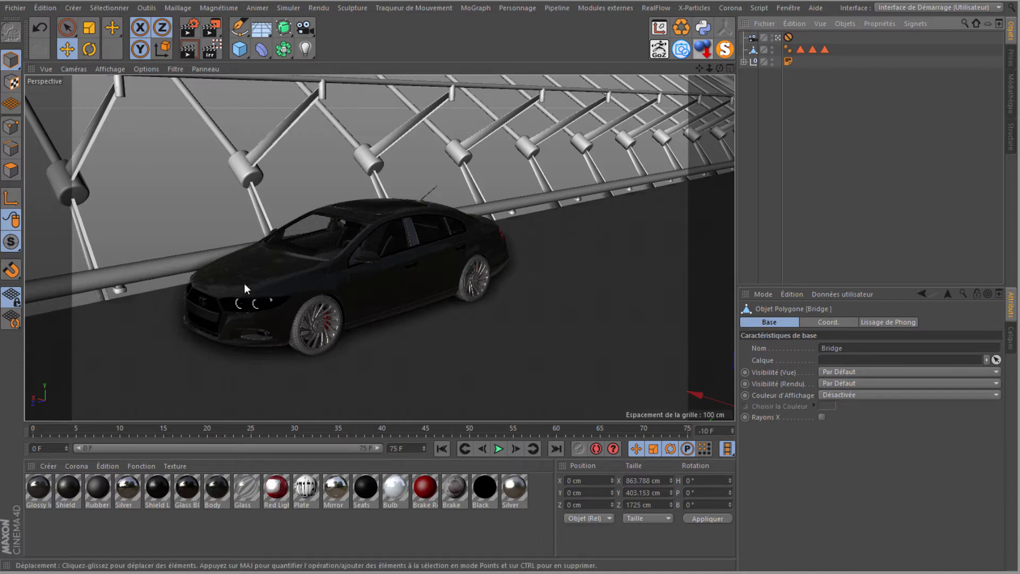
- Set the render engine to Corona and render the perspective view
click(191, 29)
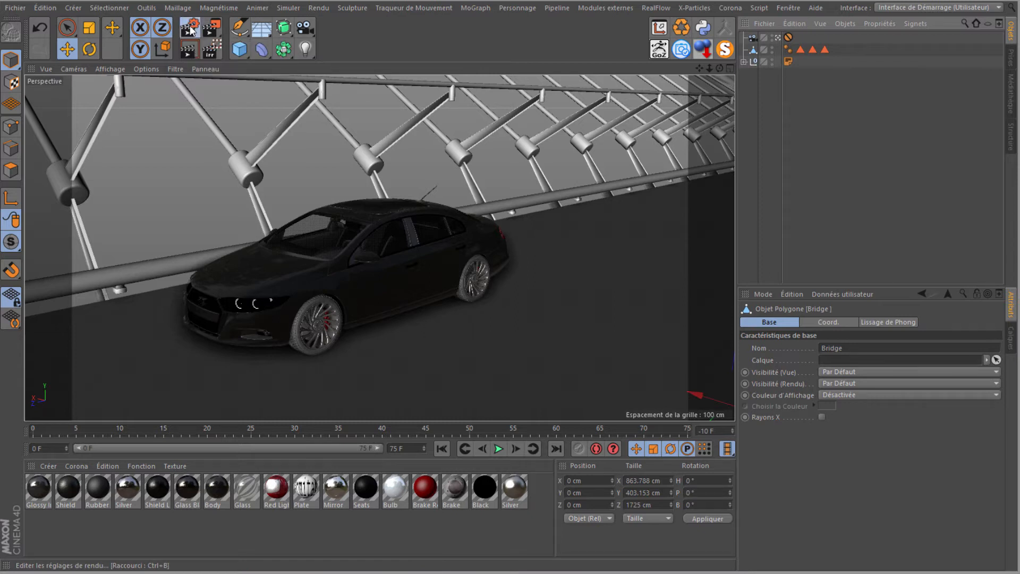
click(317, 163)
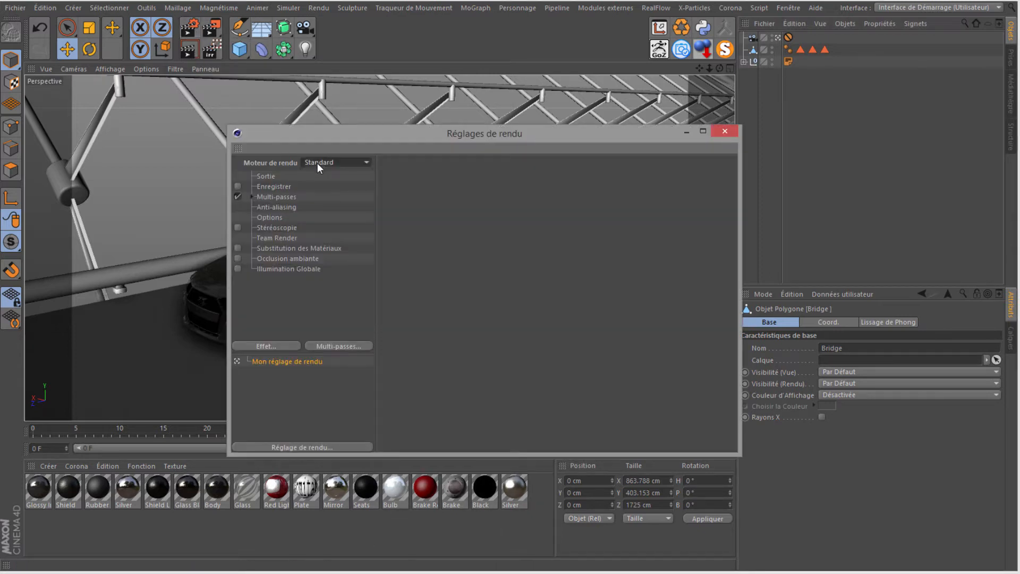
click(311, 236)
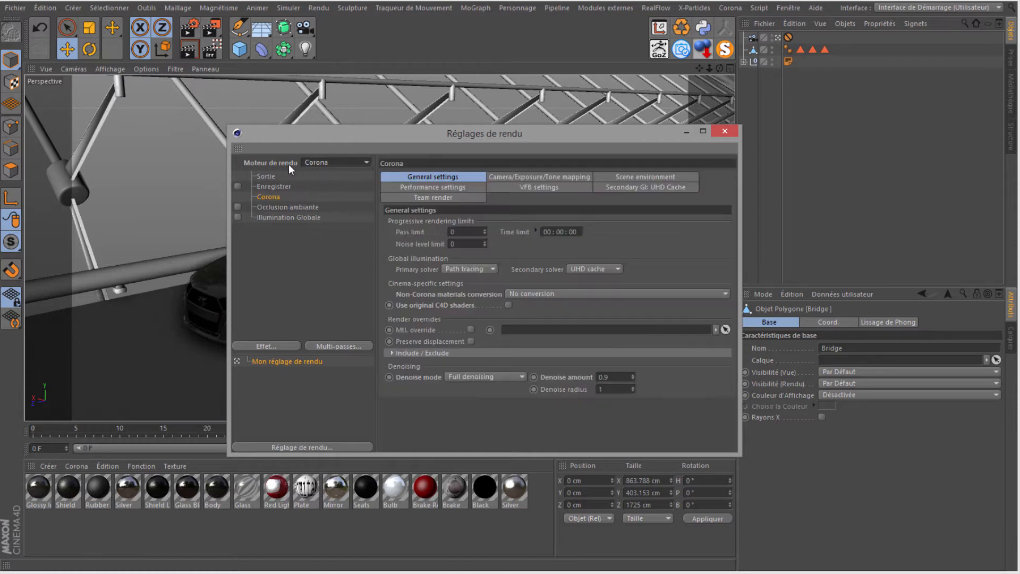
click(725, 131)
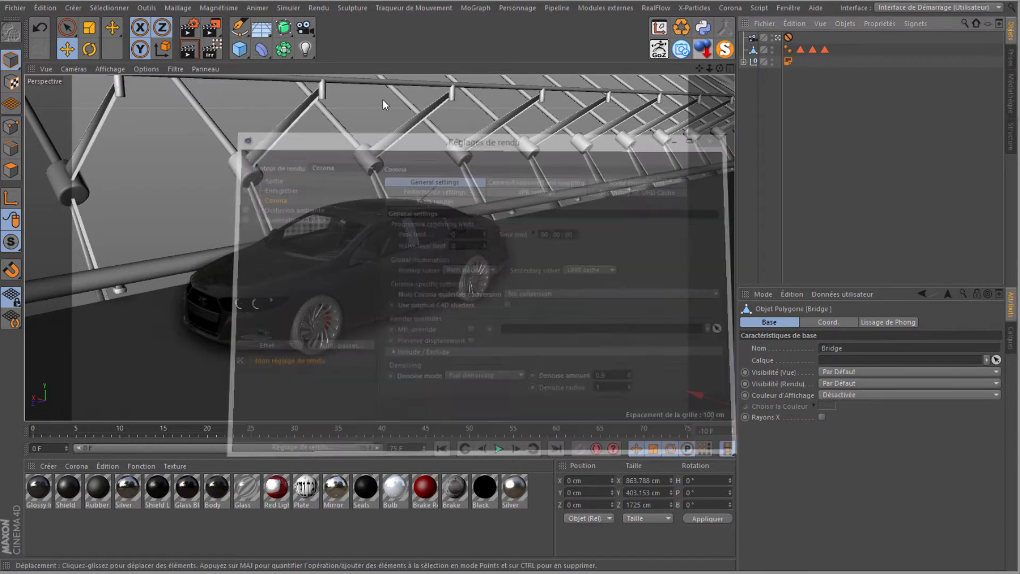
click(189, 50)
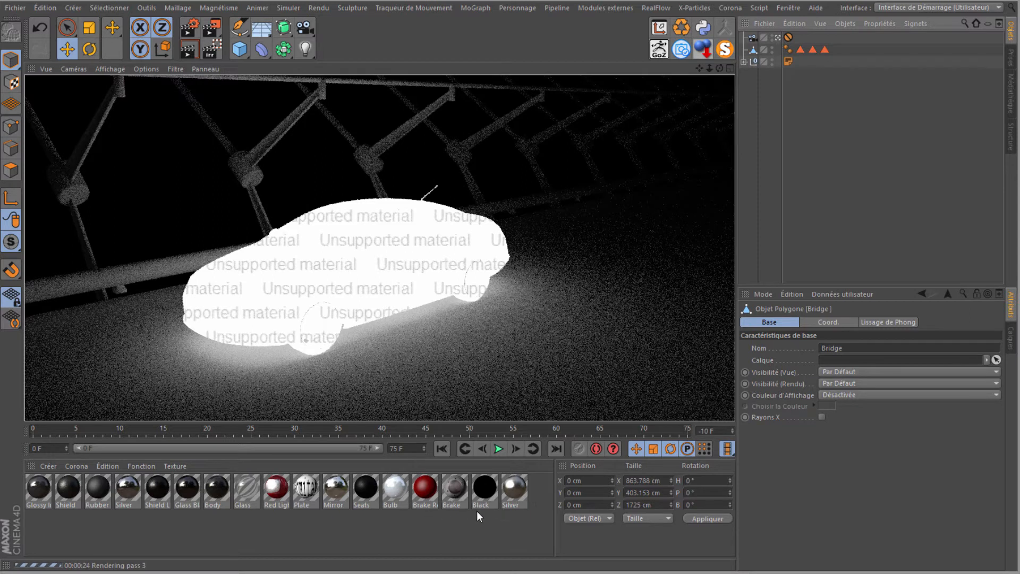
- Enable the original C4D shaders, set non-Corona materials conversion to Convert all materials, and render the view again
click(190, 31)
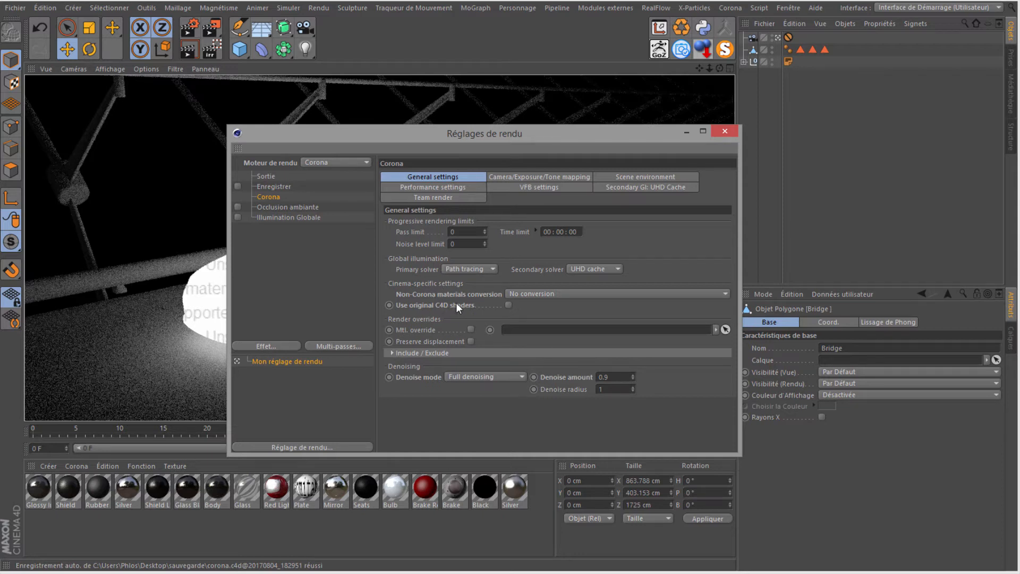
click(508, 305)
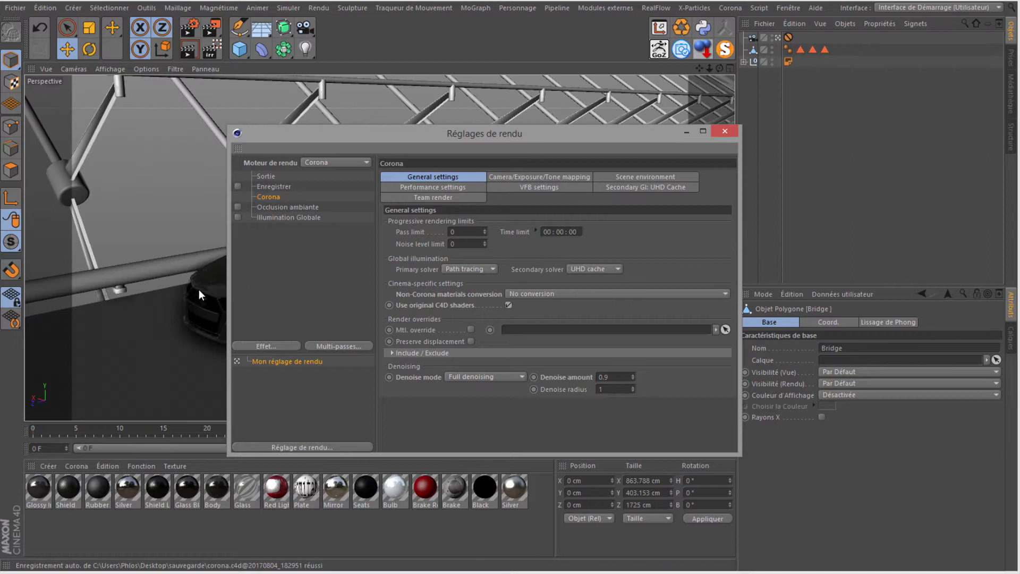
click(537, 294)
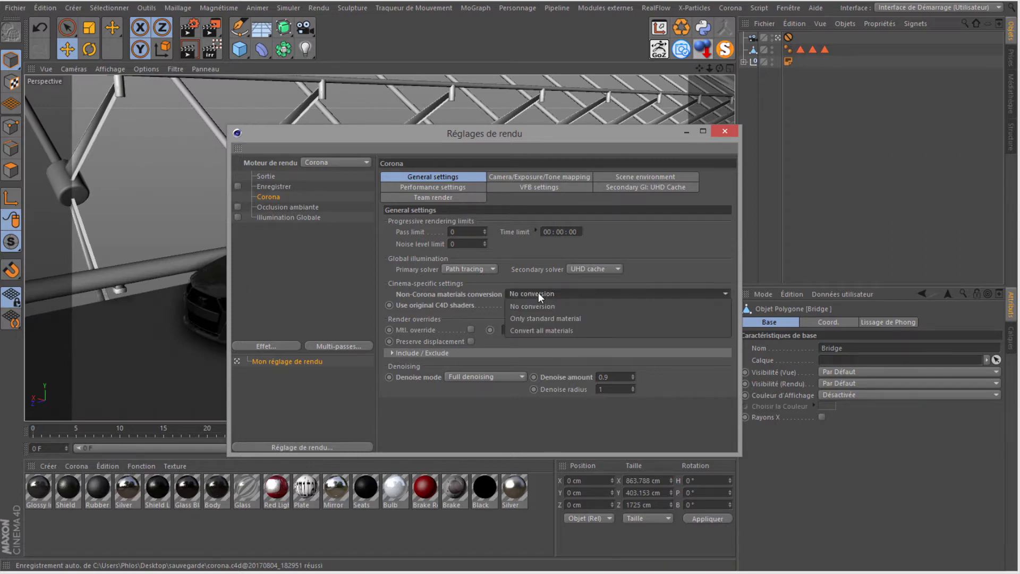
click(532, 328)
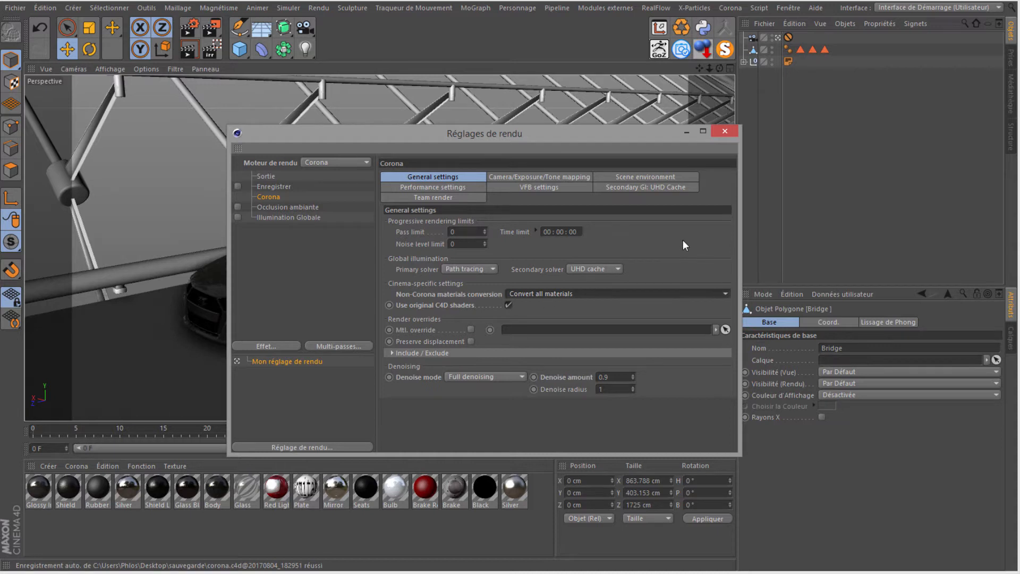
click(726, 131)
click(187, 53)
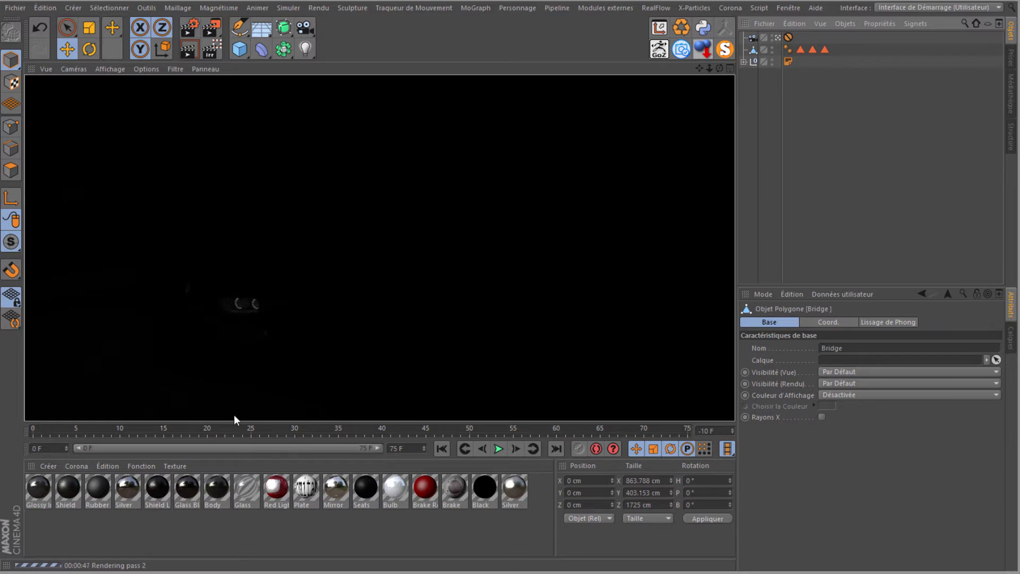
- Create a new Corona material and open its Diffuse settings in the material editor
click(754, 37)
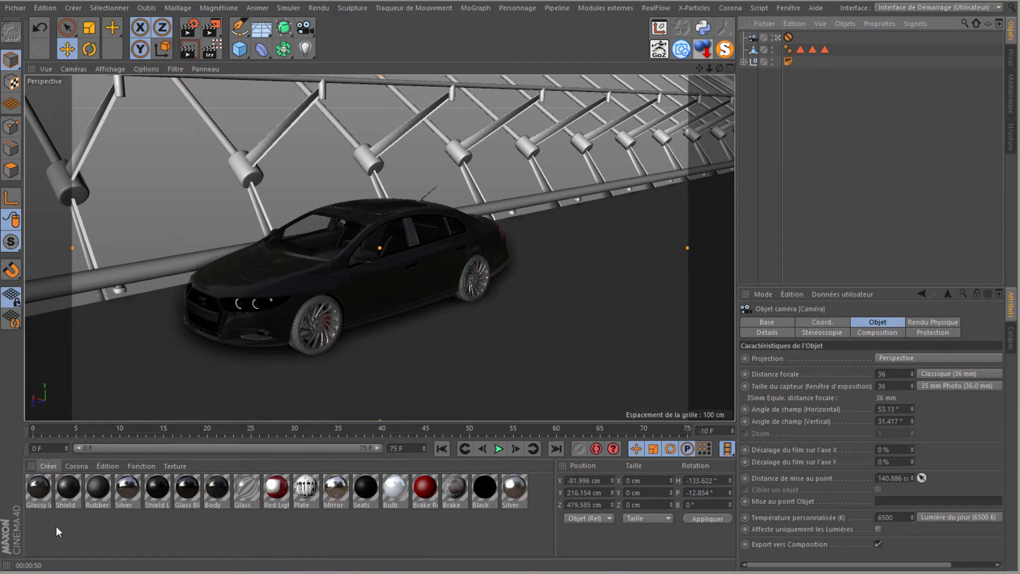
click(48, 466)
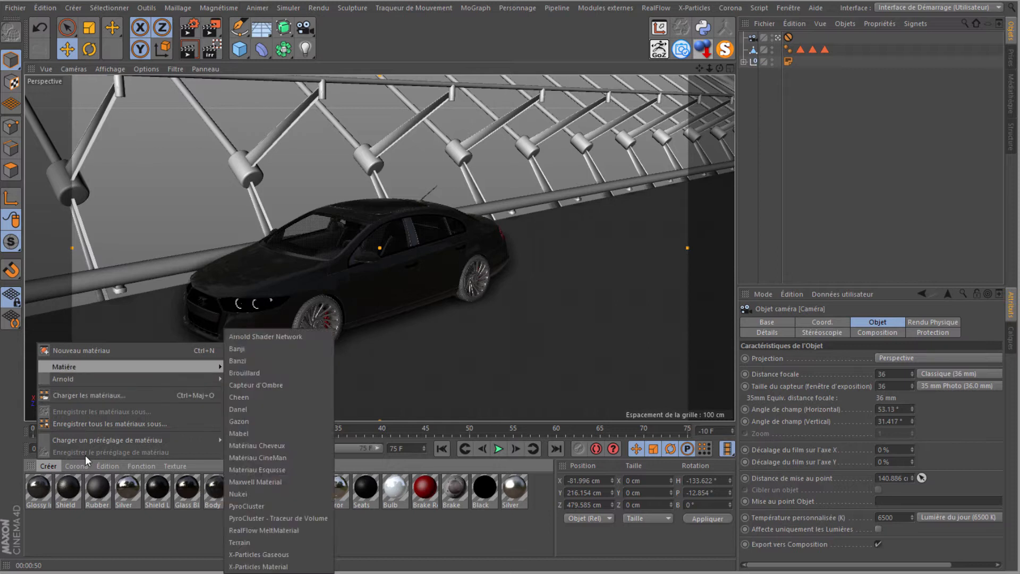
mouse_move(73, 472)
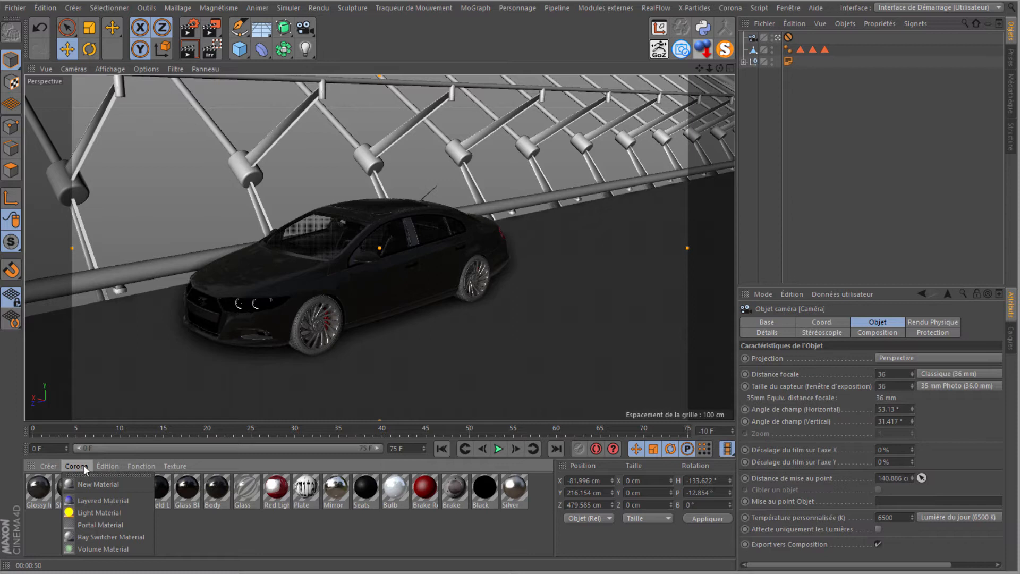
click(85, 483)
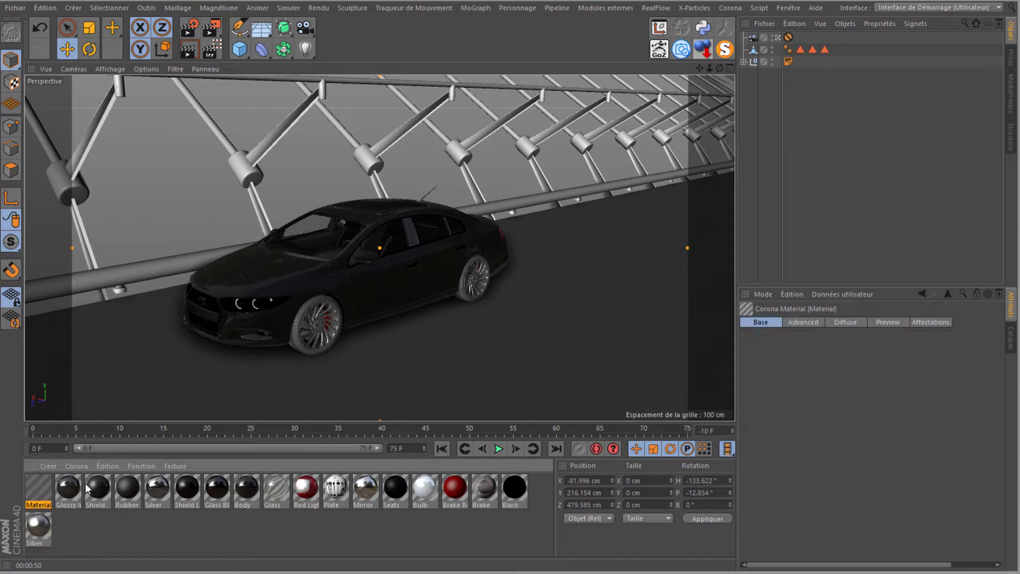
double_click(38, 488)
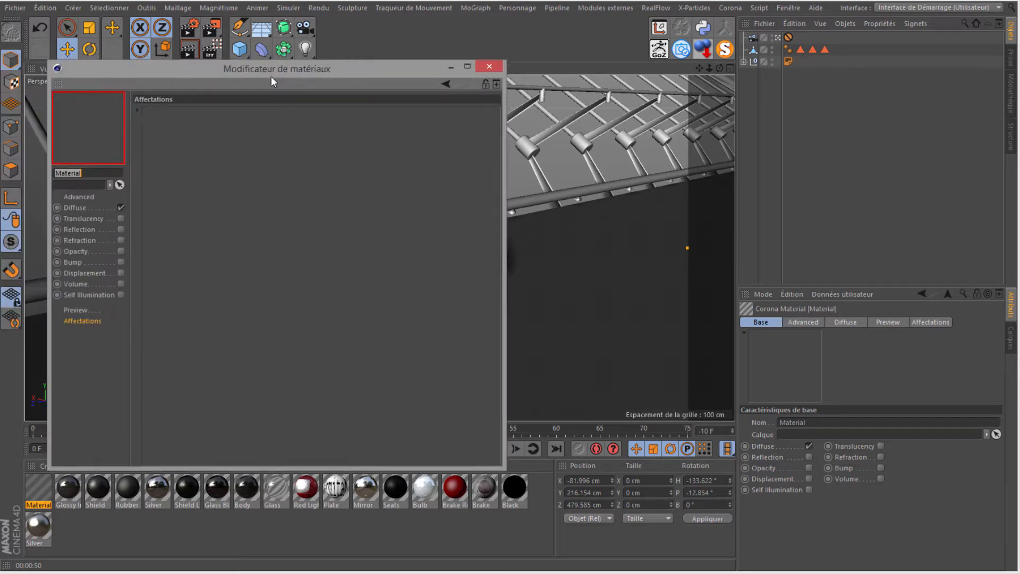
click(212, 231)
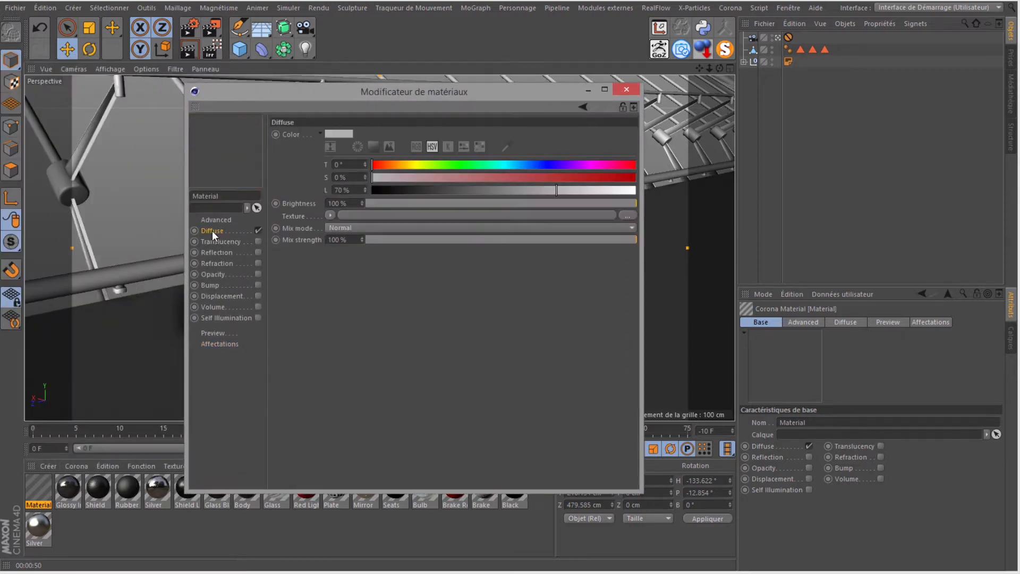
- Load pixologic_fr_lac_bleu_3.hdr from the ZBrush environments folder as the new material's diffuse texture
click(330, 215)
click(346, 240)
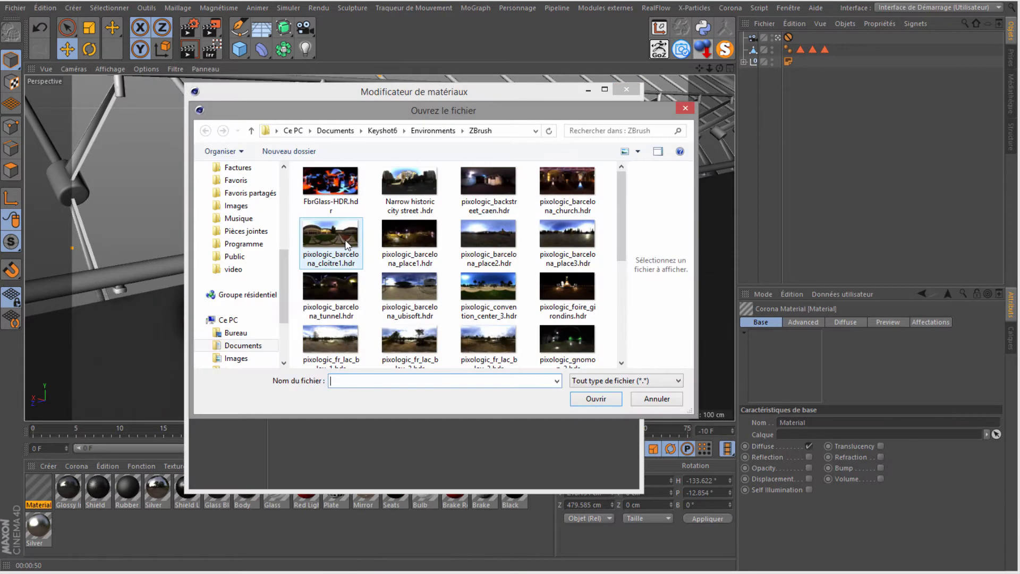
click(399, 295)
scroll(399, 296, down, 1)
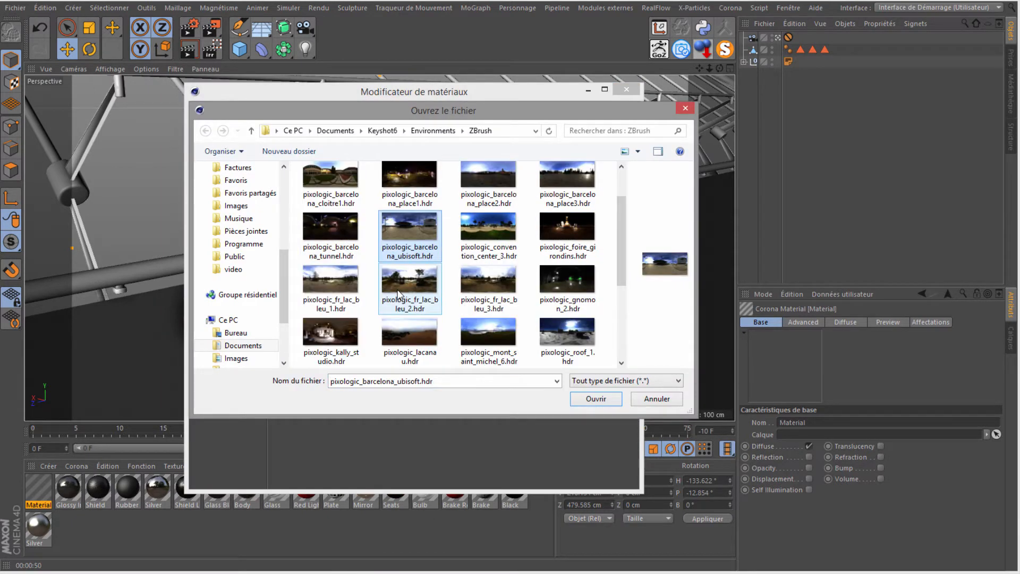
click(484, 287)
click(596, 399)
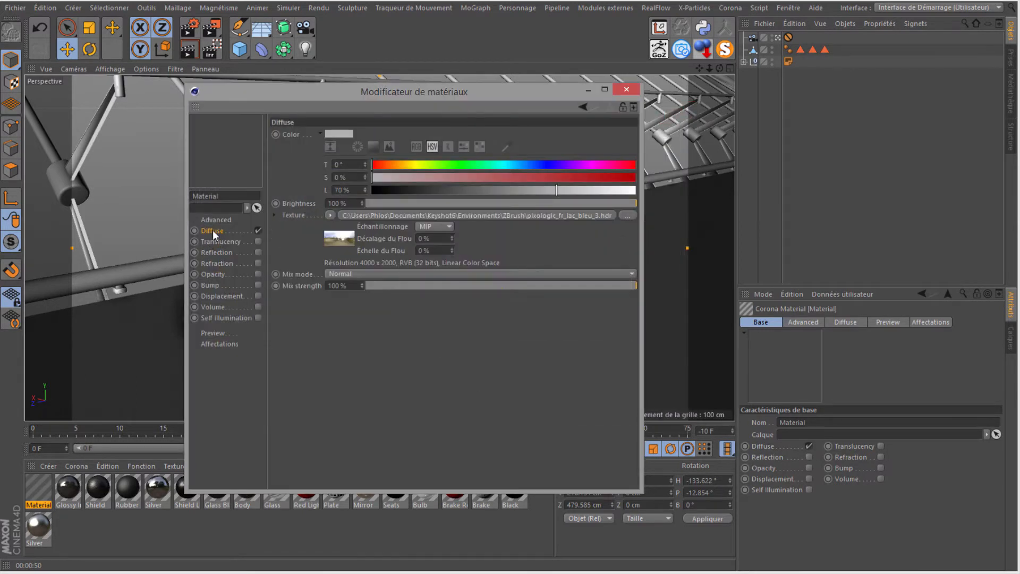
- Reuse the diffuse HDR texture in the material's Self Illumination channel, enable that channel, and close the material editor
drag(337, 239, 360, 230)
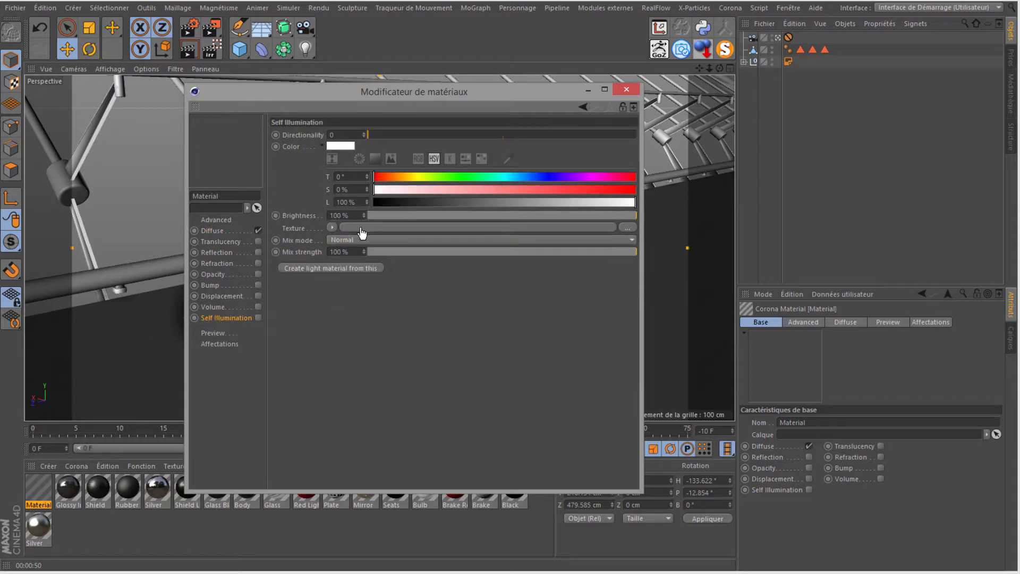
click(258, 318)
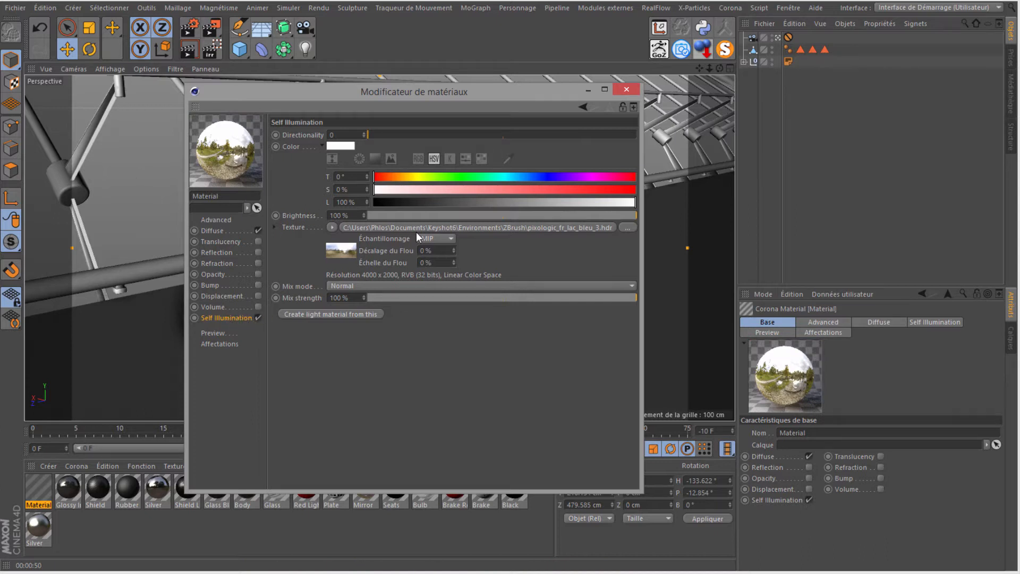
click(632, 92)
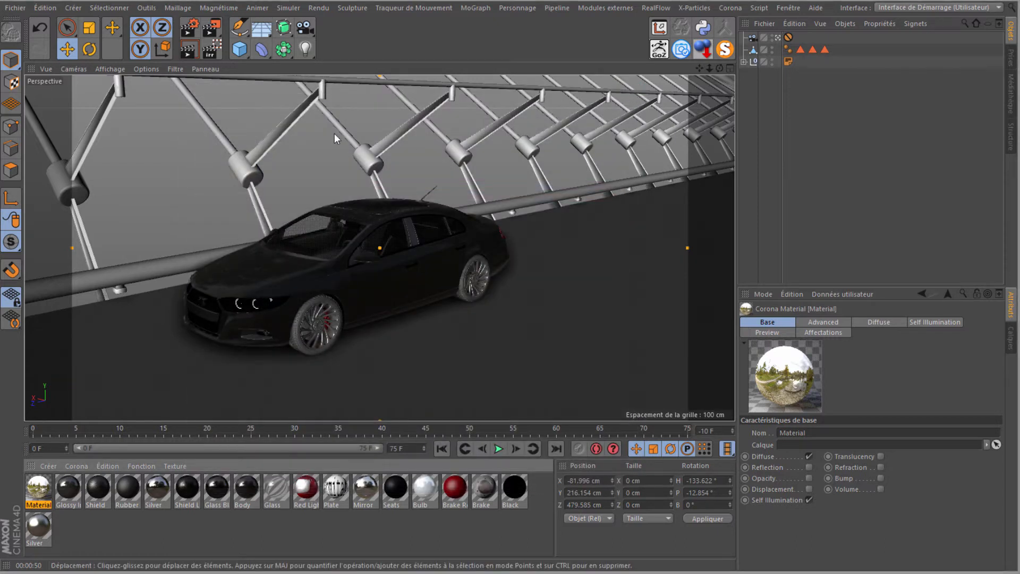
- Add a Sky object to the scene and apply the HDR Corona material to it
drag(271, 33, 292, 67)
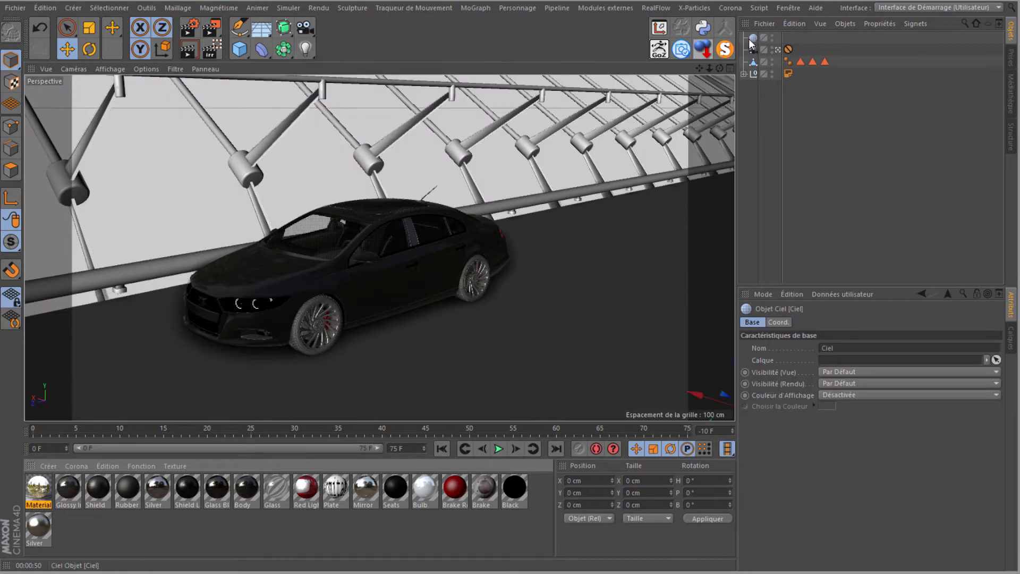
drag(33, 491, 759, 38)
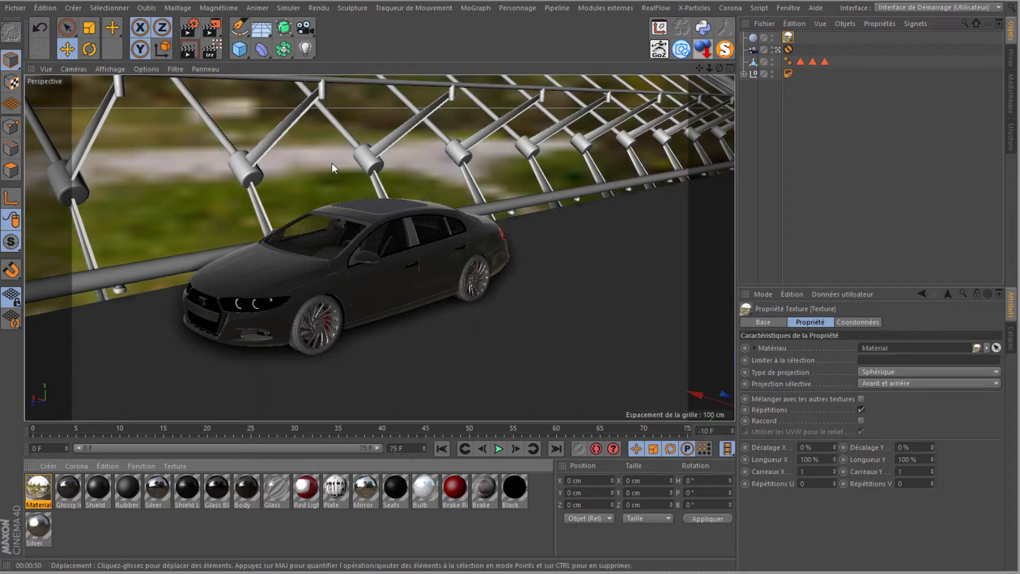
- Set the Sky object's heading rotation to 90° and render the perspective view
click(752, 37)
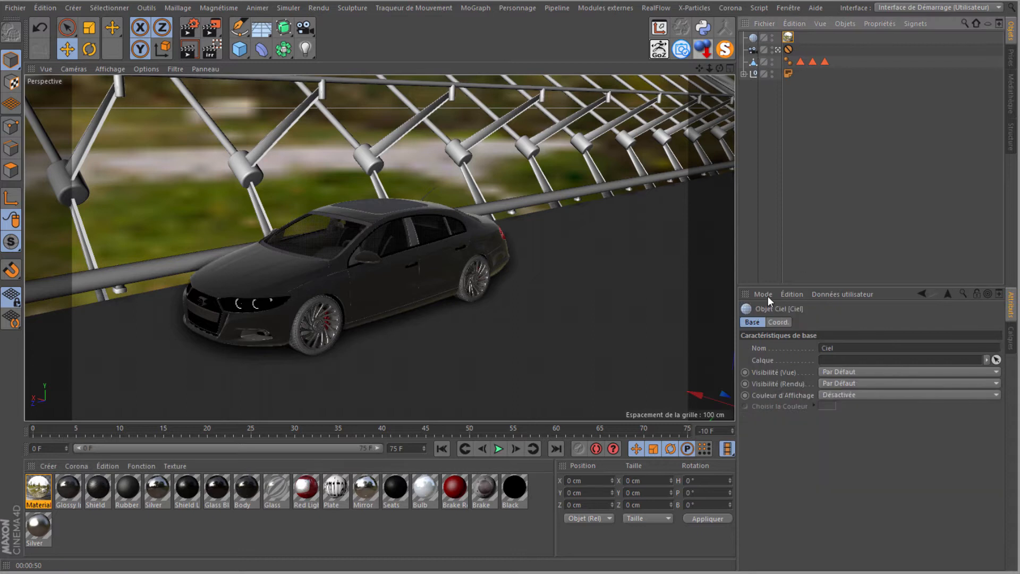
click(778, 322)
mouse_move(951, 346)
mouse_down()
mouse_move(949, 334)
mouse_move(948, 344)
mouse_up()
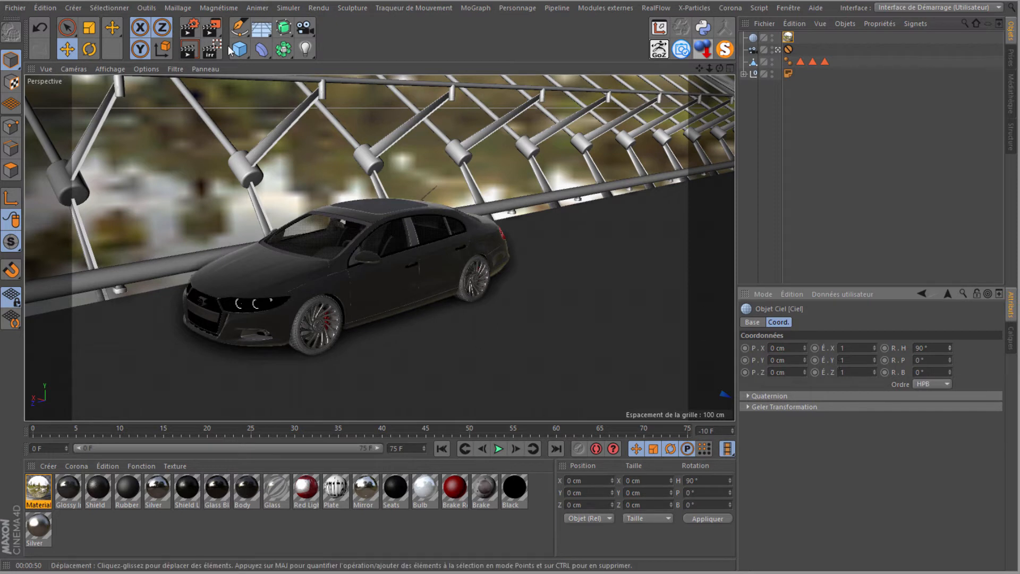
click(190, 51)
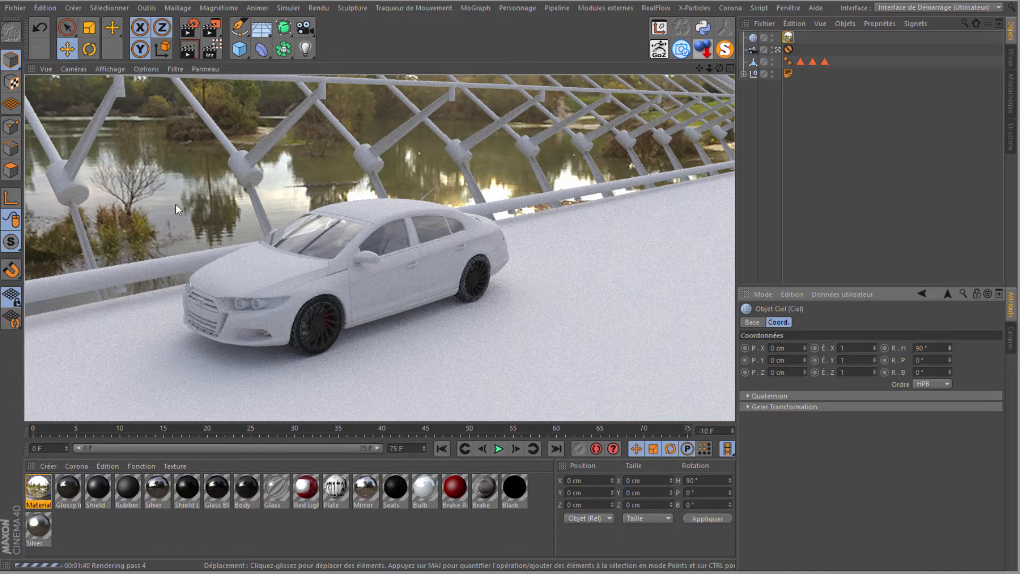
- Create a second Corona material with a red diffuse color of hue 0°, saturation 93 % and lightness 74 %
click(73, 464)
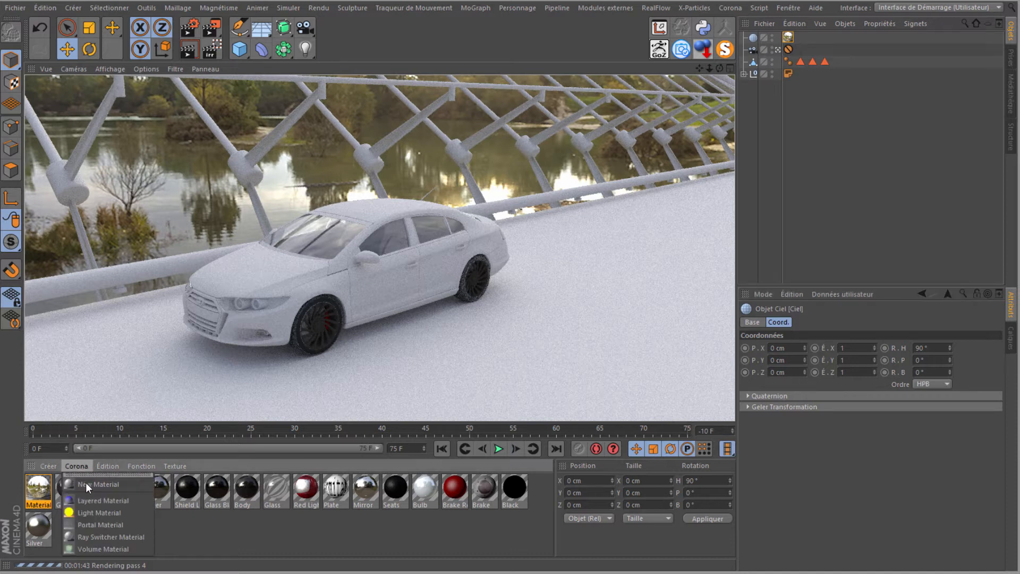
click(85, 482)
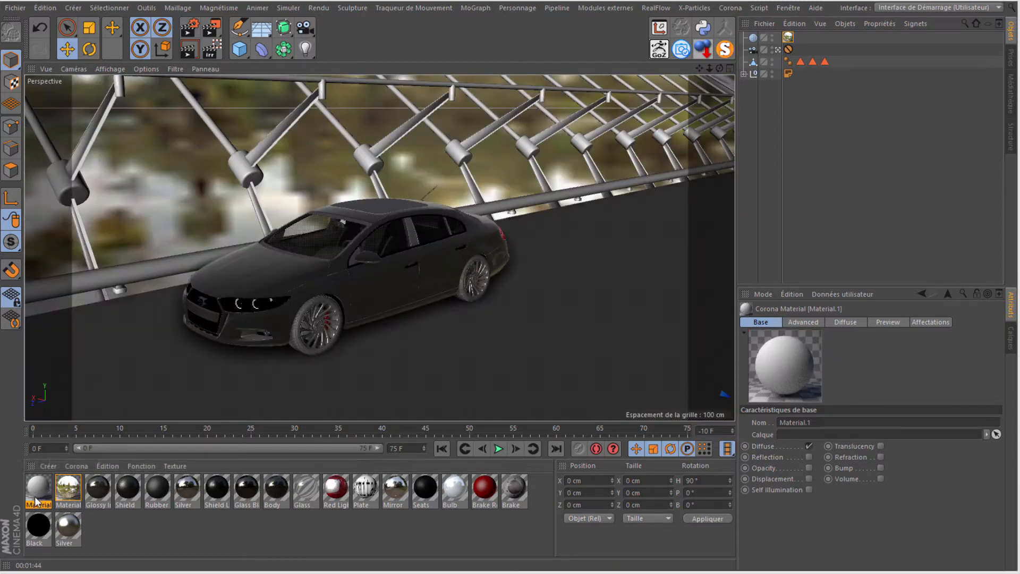
drag(0, 69, 359, 128)
click(292, 263)
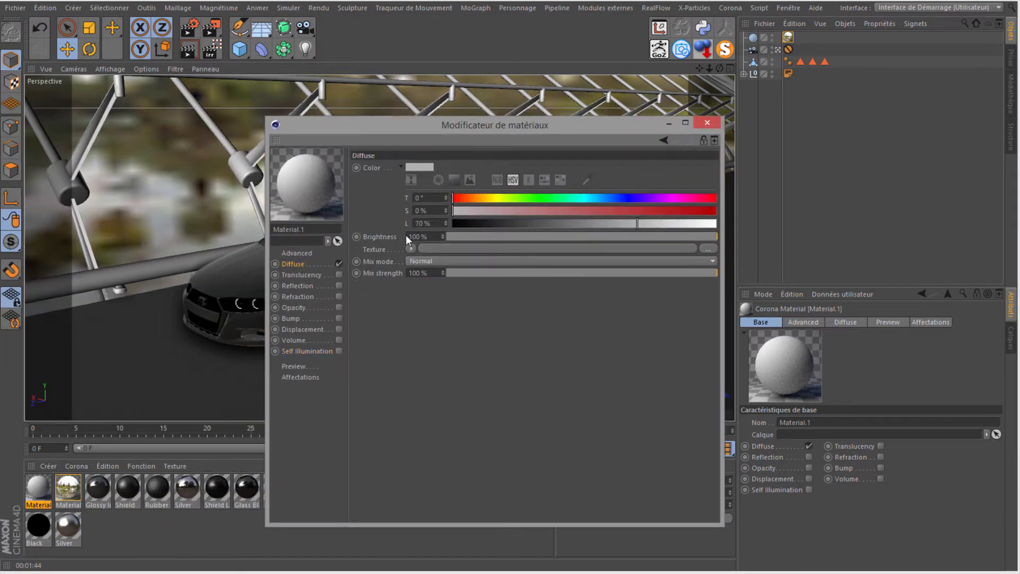
drag(621, 212, 679, 211)
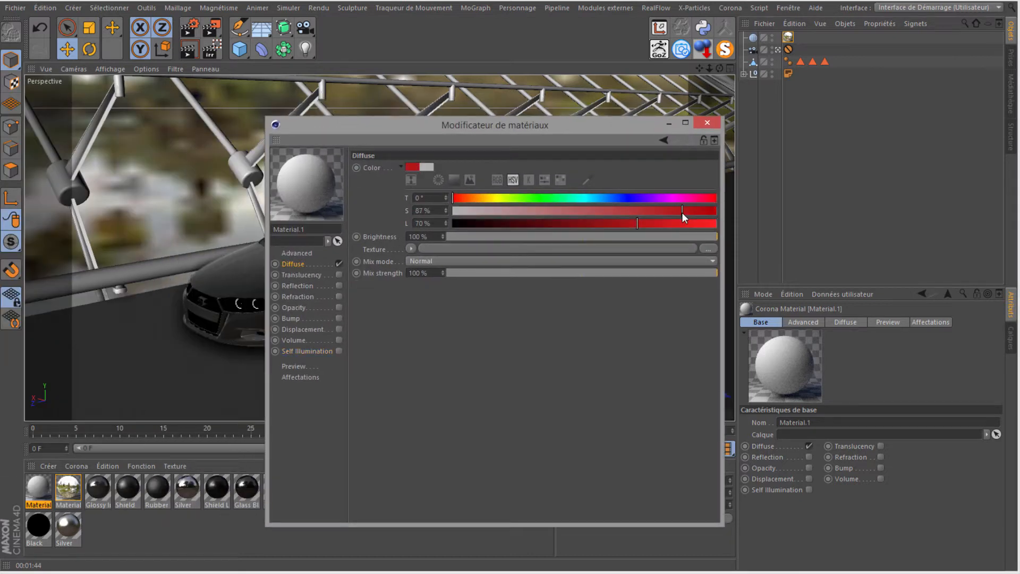
click(647, 223)
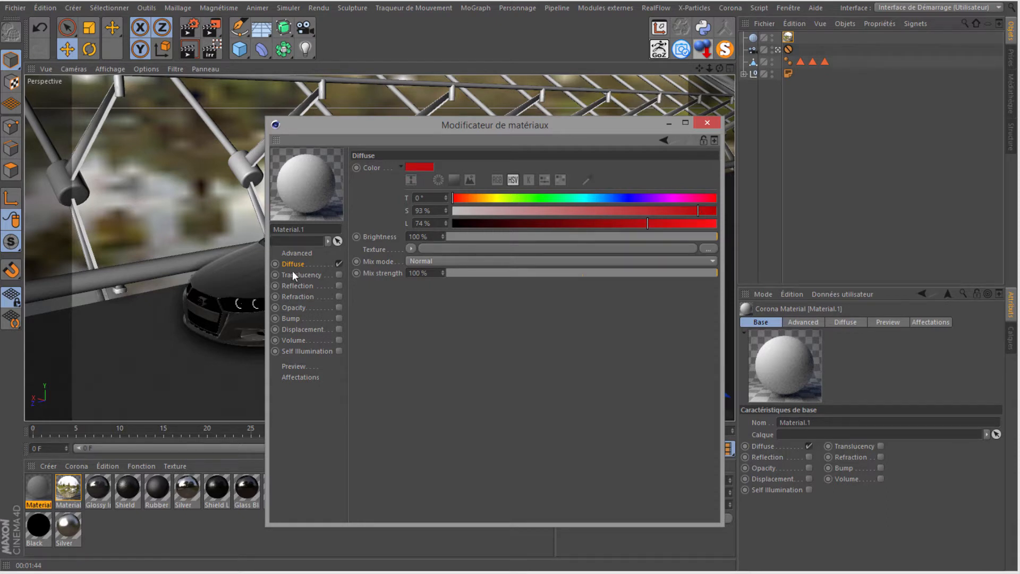
- Enable Reflection on the red material and set its Fresnel IOR to 1.3
click(339, 285)
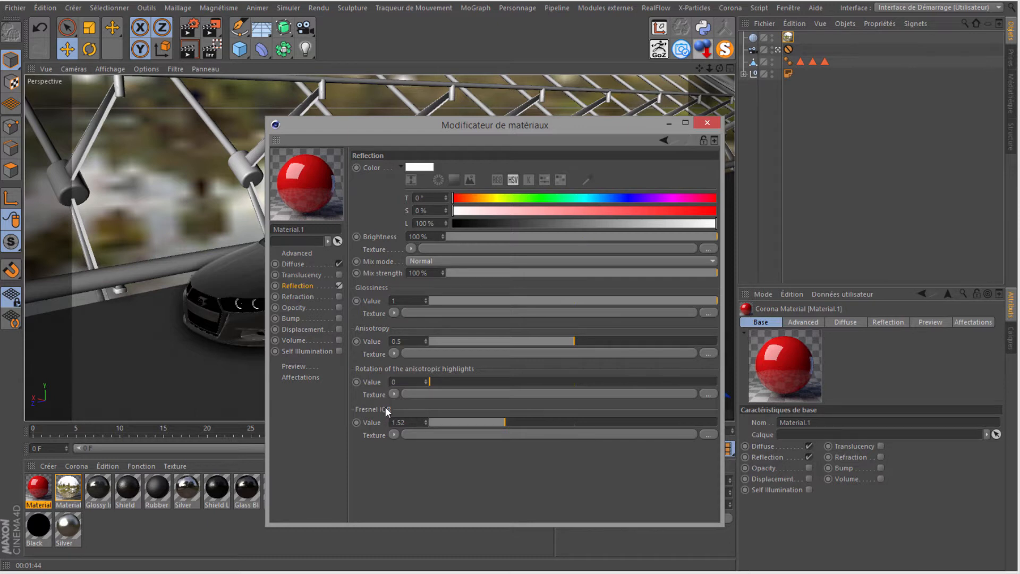
double_click(398, 423)
click(397, 422)
drag(399, 423, 424, 425)
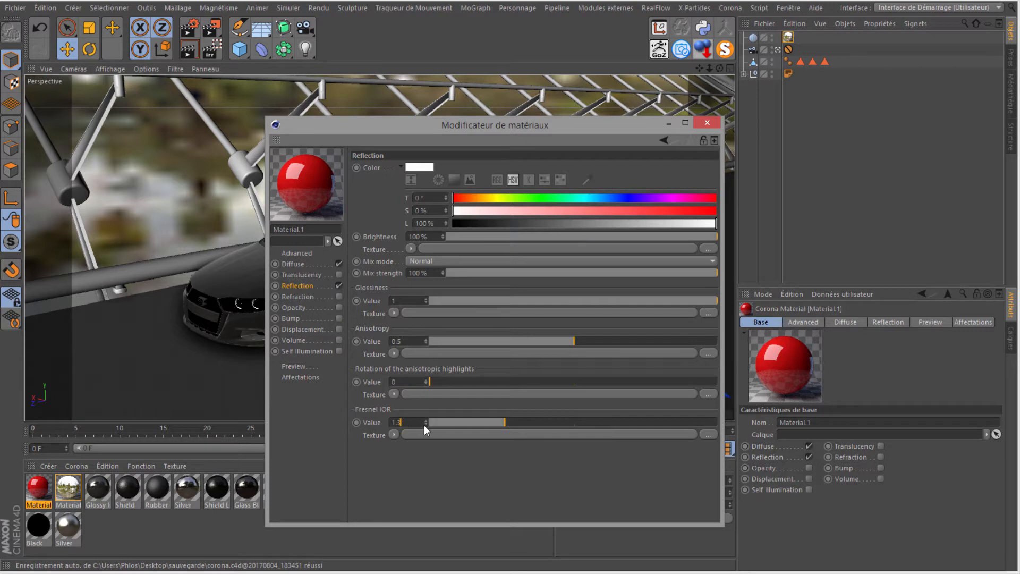
key(Return)
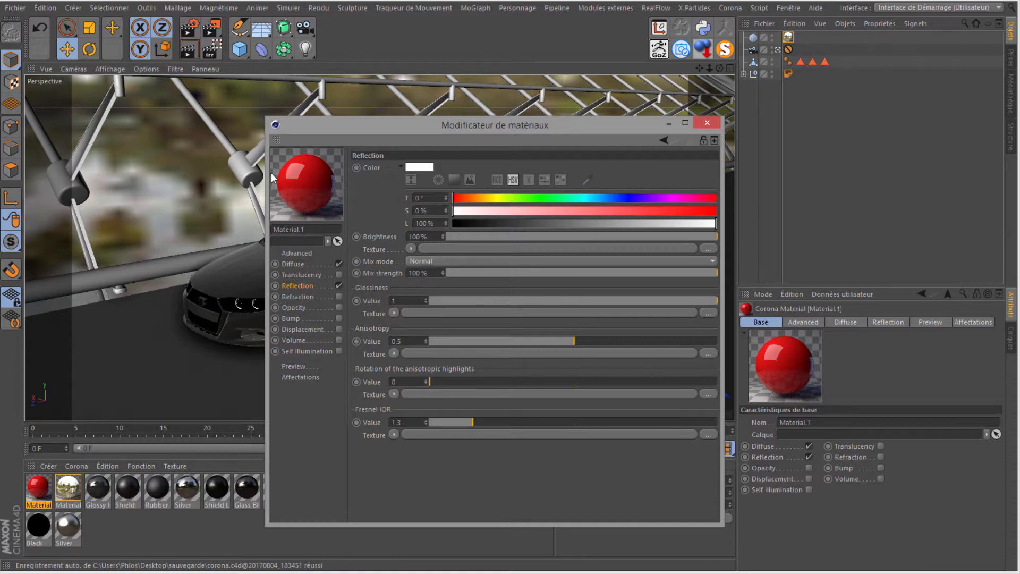
- Compare the red material's reflection glossiness at 0.8 and 0, set it back to 0.8, and leave the material editor
drag(713, 301, 712, 301)
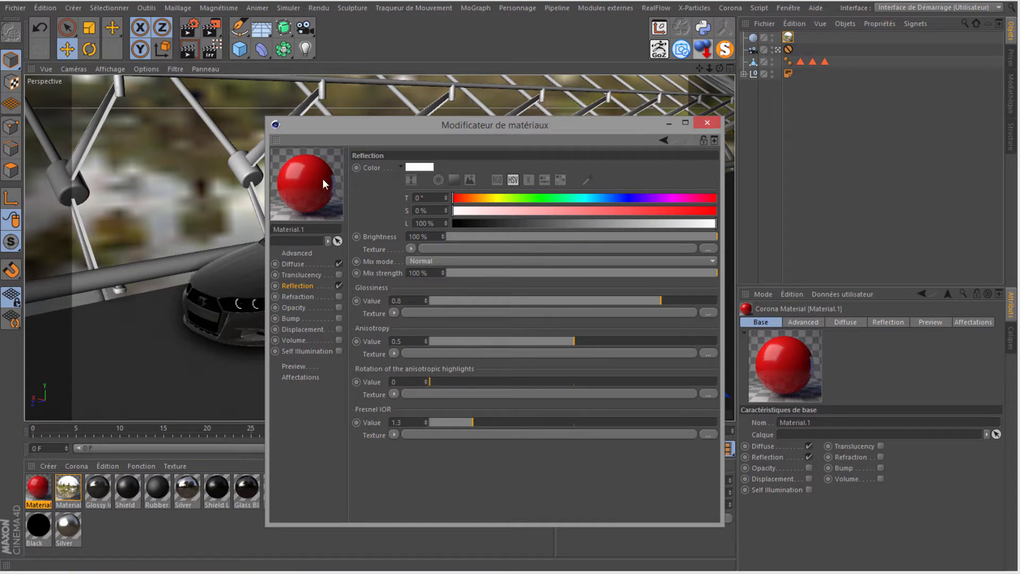
drag(642, 301, 403, 301)
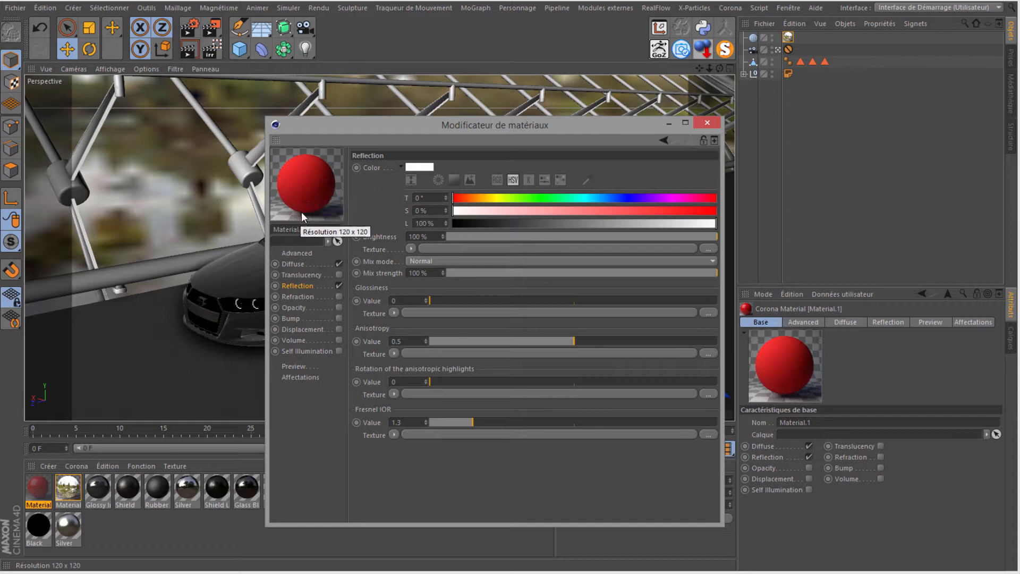
drag(445, 301, 676, 321)
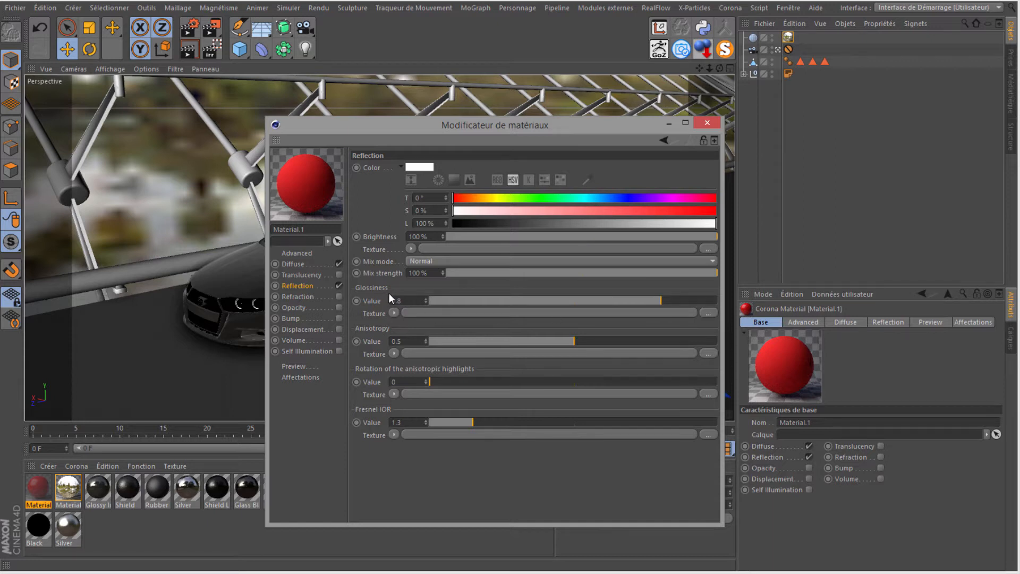
click(668, 123)
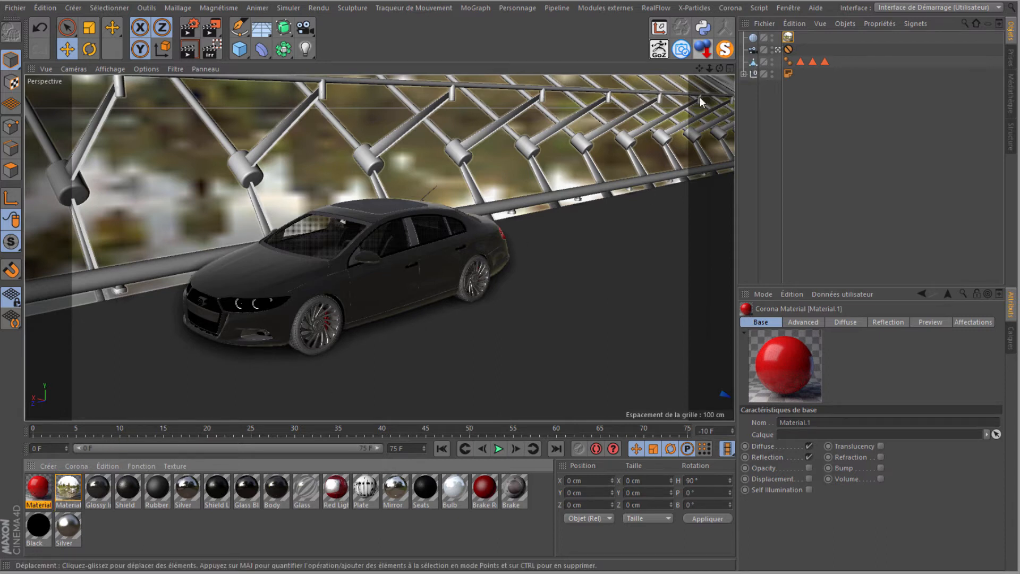
- Apply the red material to the bridge's Pont polygon selection and render the view
click(801, 62)
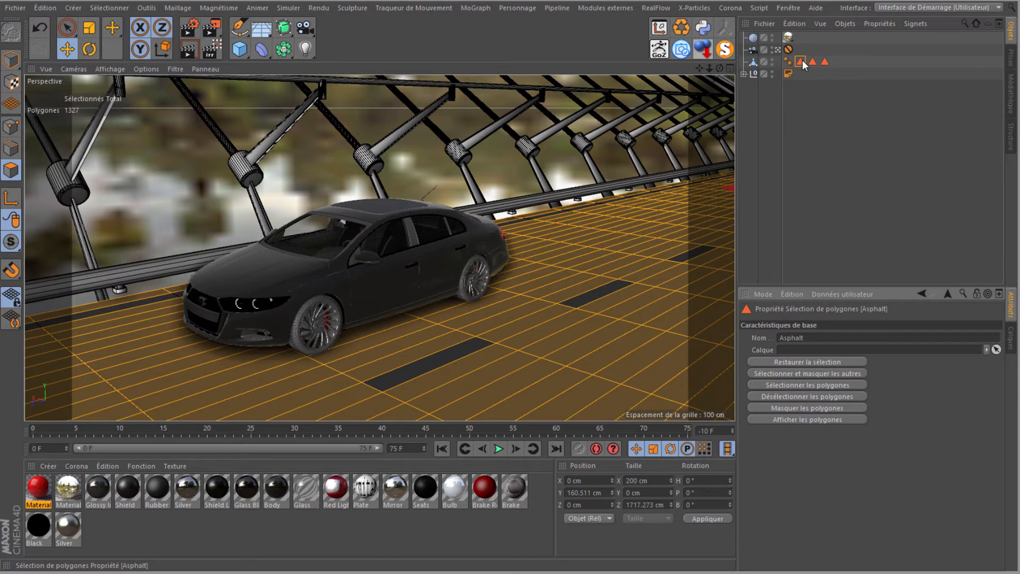
click(812, 62)
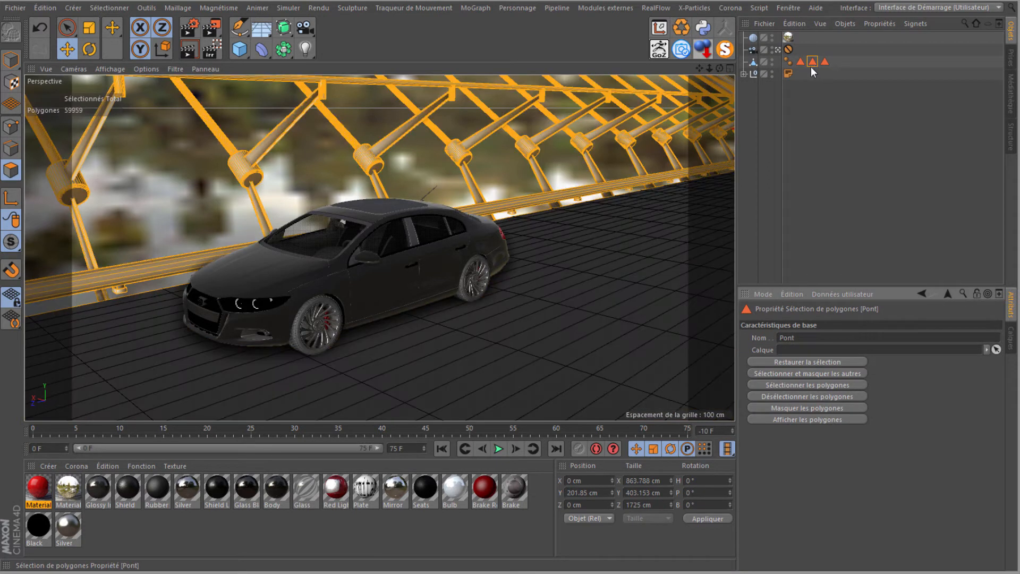
drag(199, 151, 247, 165)
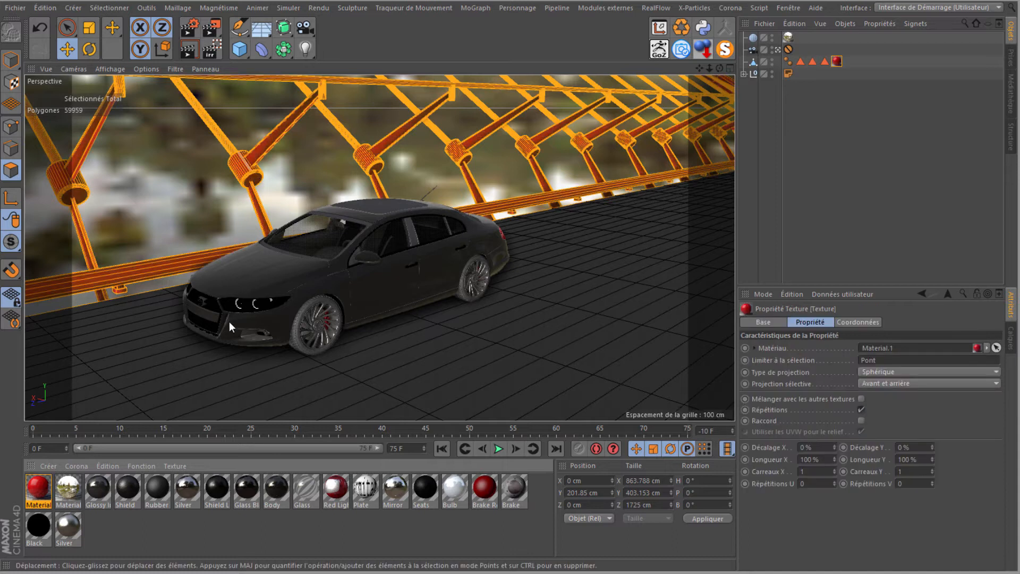
click(188, 51)
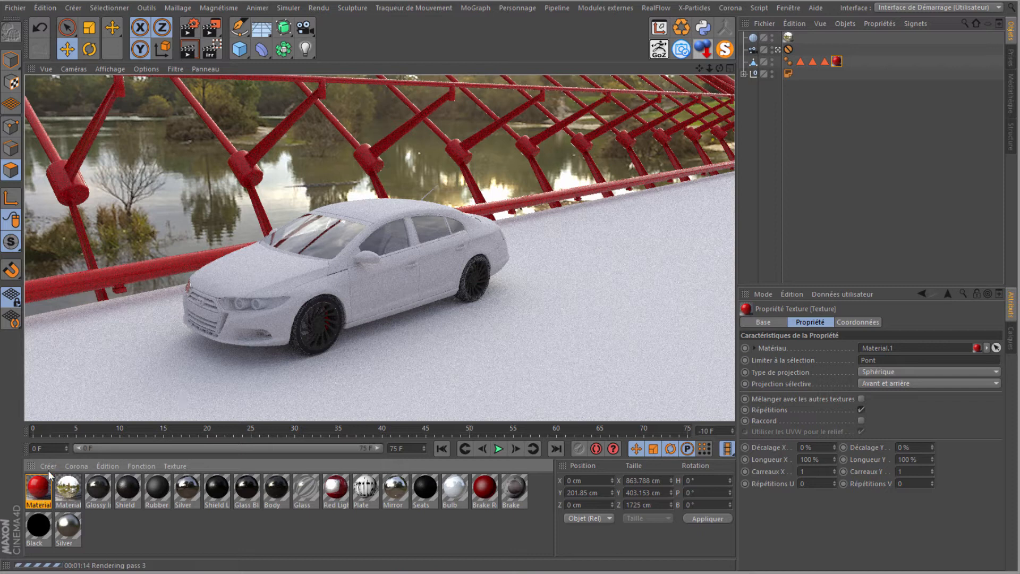
- Create a third Corona material and darken its diffuse color to a lightness of 5 %
click(83, 464)
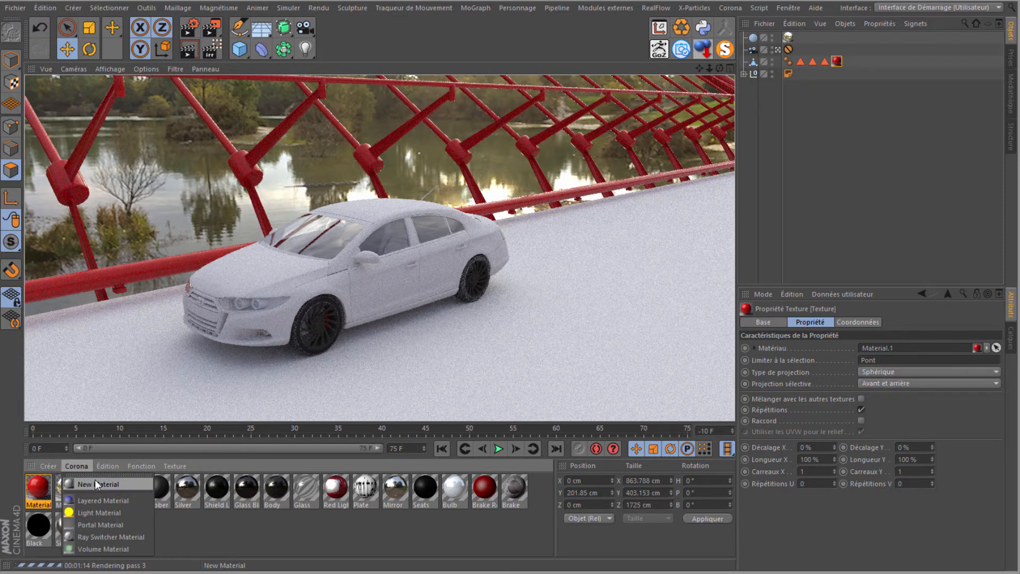
click(95, 479)
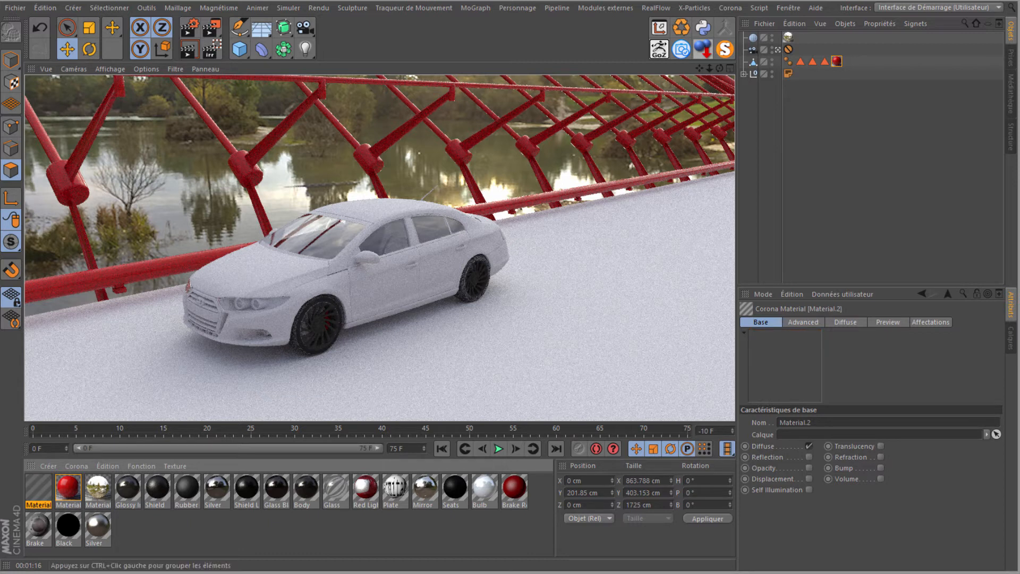
double_click(38, 489)
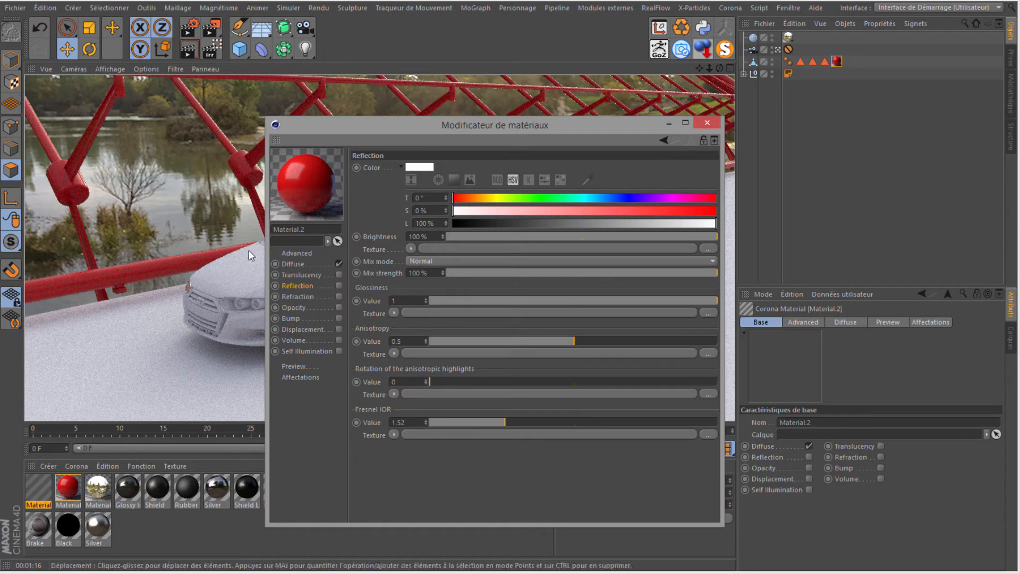
drag(343, 126, 420, 109)
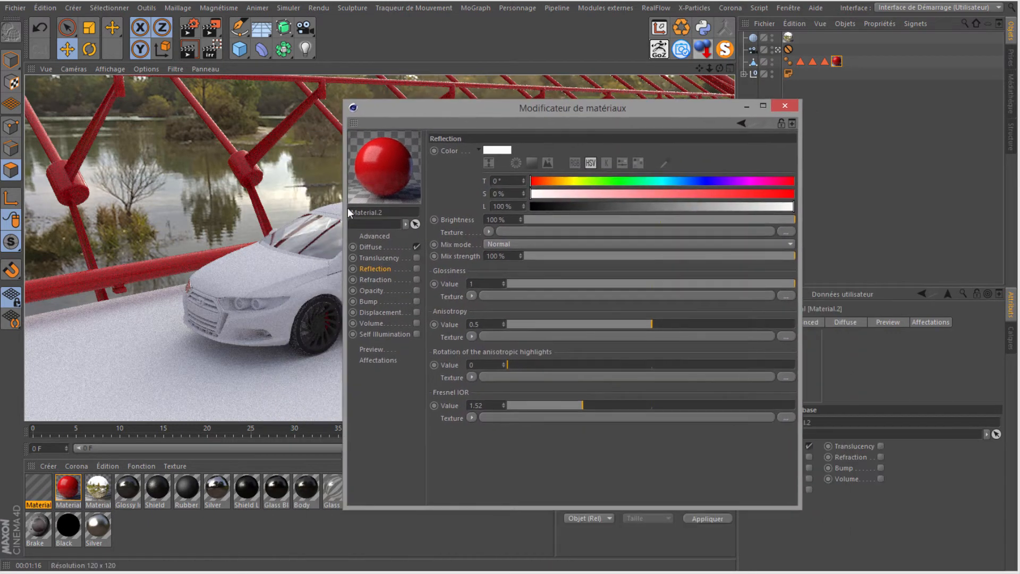
click(36, 499)
click(63, 488)
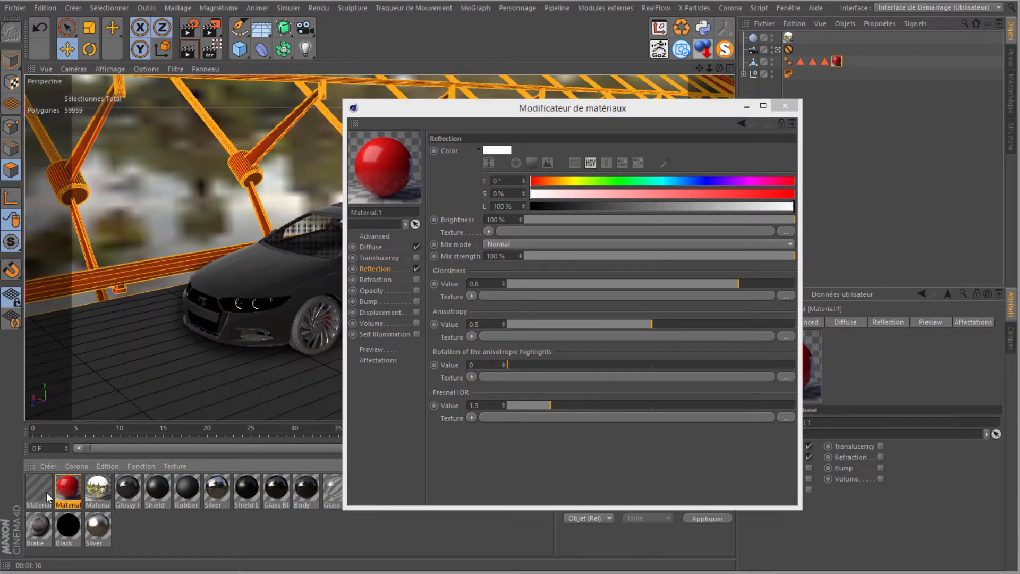
click(39, 489)
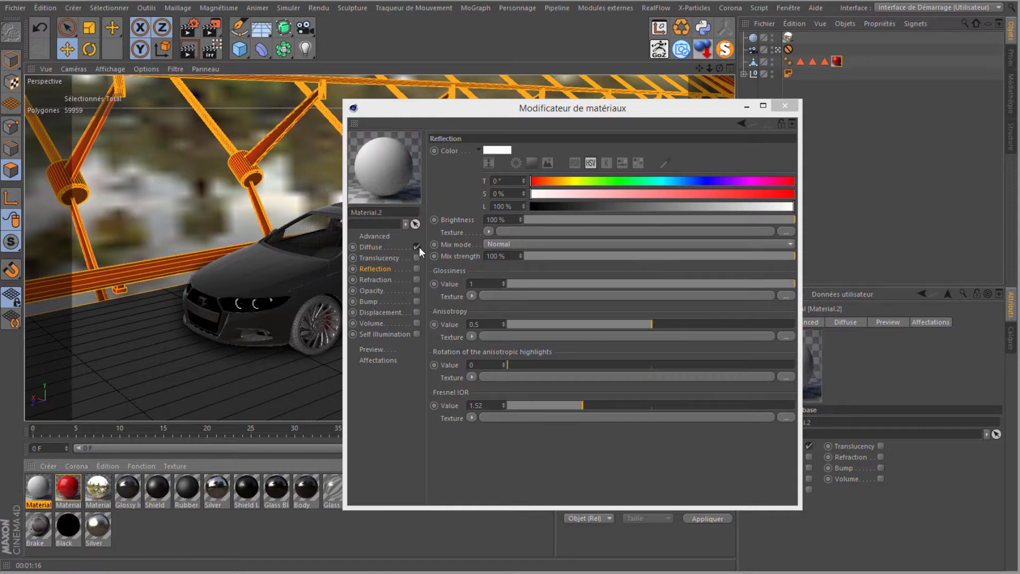
click(375, 246)
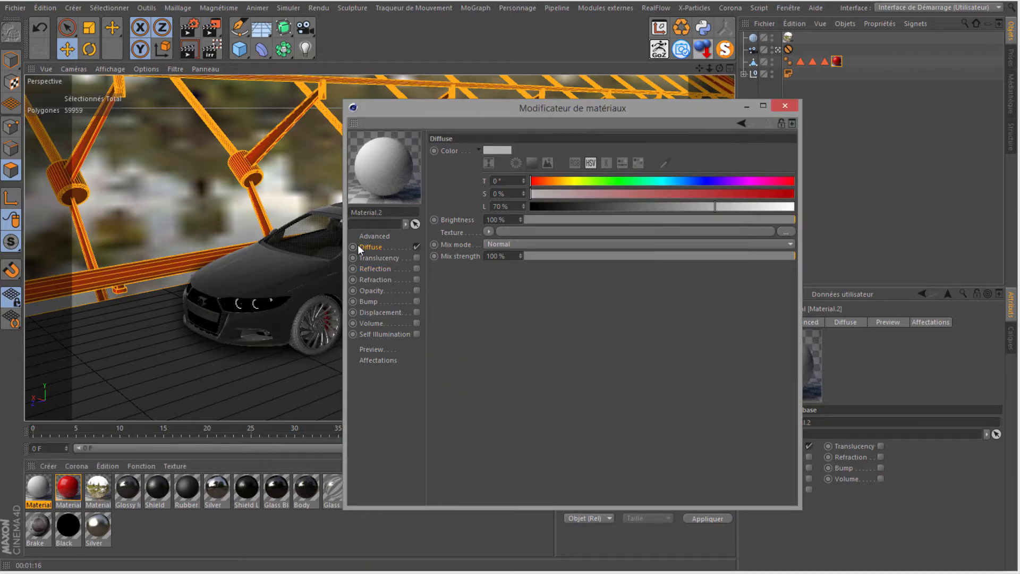
click(544, 205)
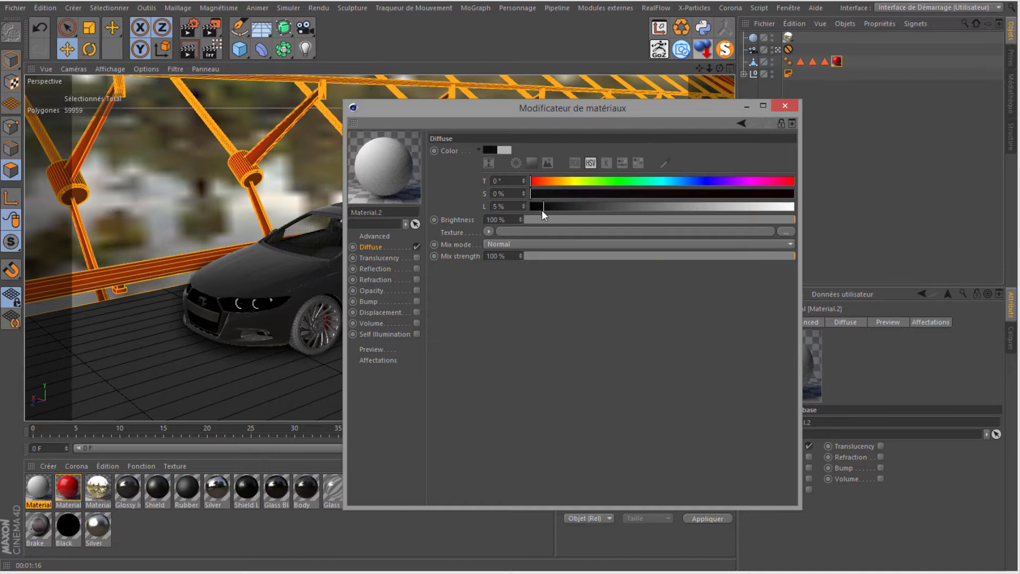
click(540, 206)
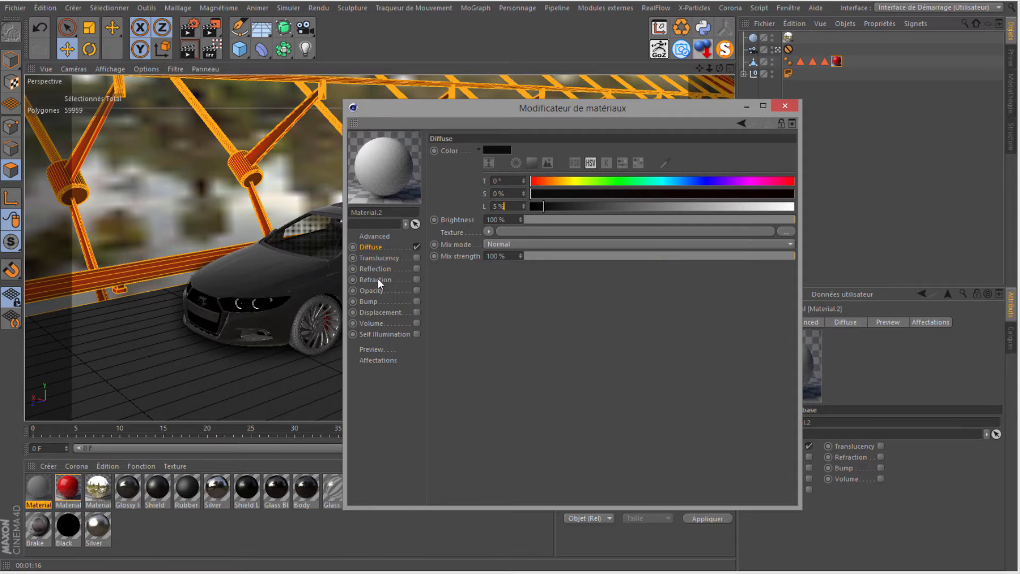
- Enable Reflection on the dark material with a glossiness of 0.3 and a Fresnel IOR of 1.2
click(416, 268)
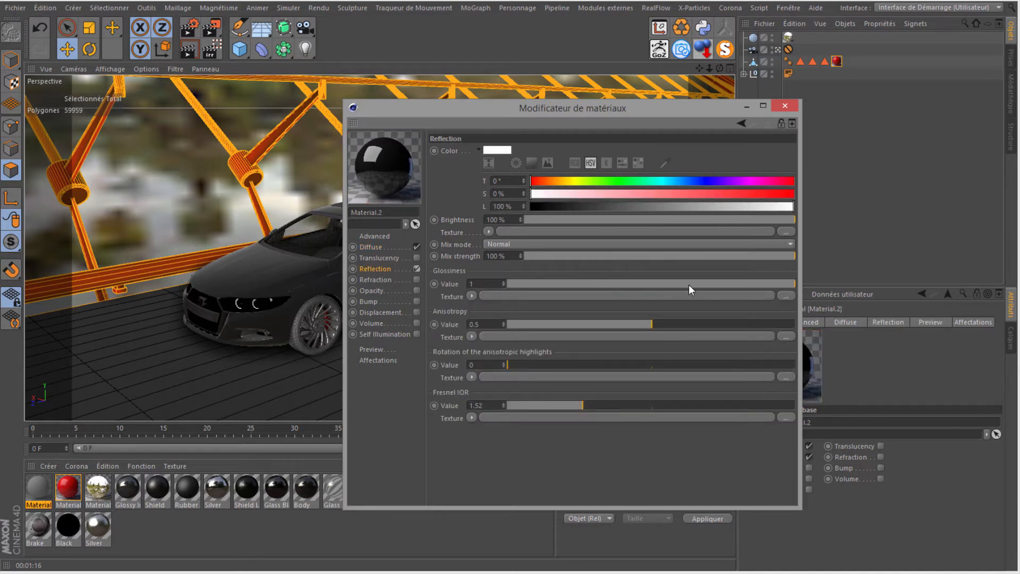
drag(637, 288, 593, 287)
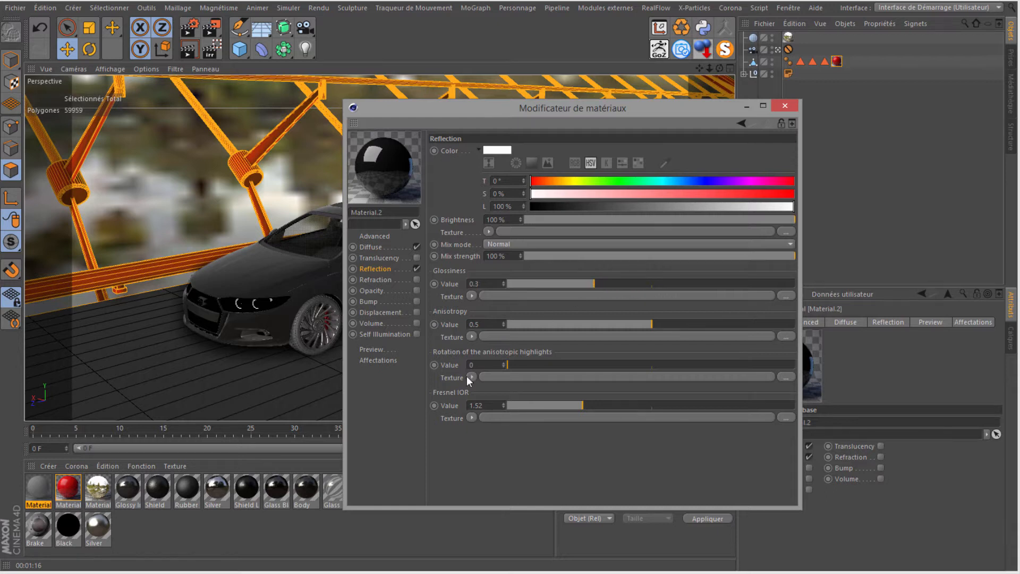
double_click(491, 405)
key(Return)
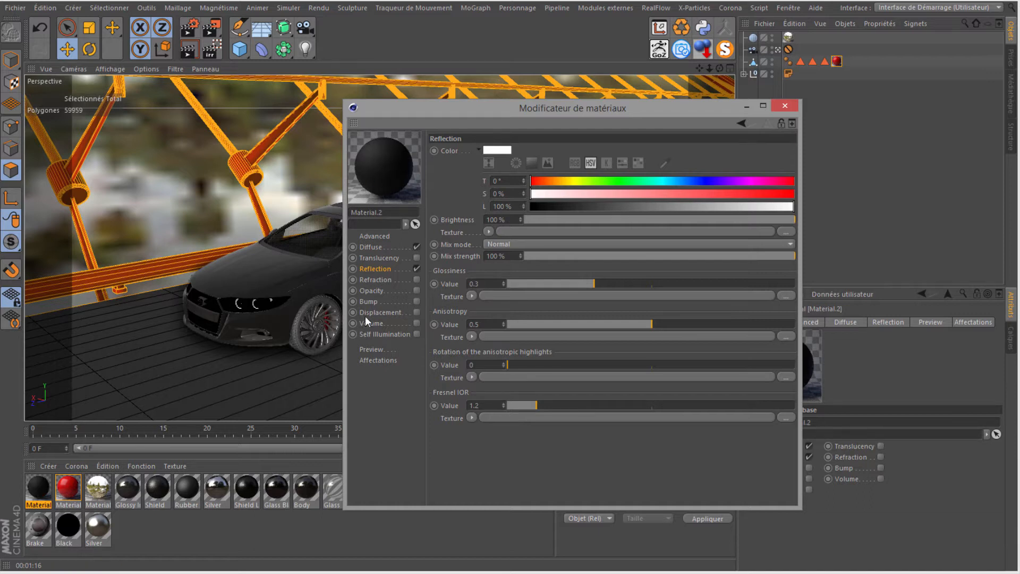
- Enable Bump on the dark material with a Bruit (noise) texture and set the noise's global scale to 20 %
click(371, 301)
click(417, 301)
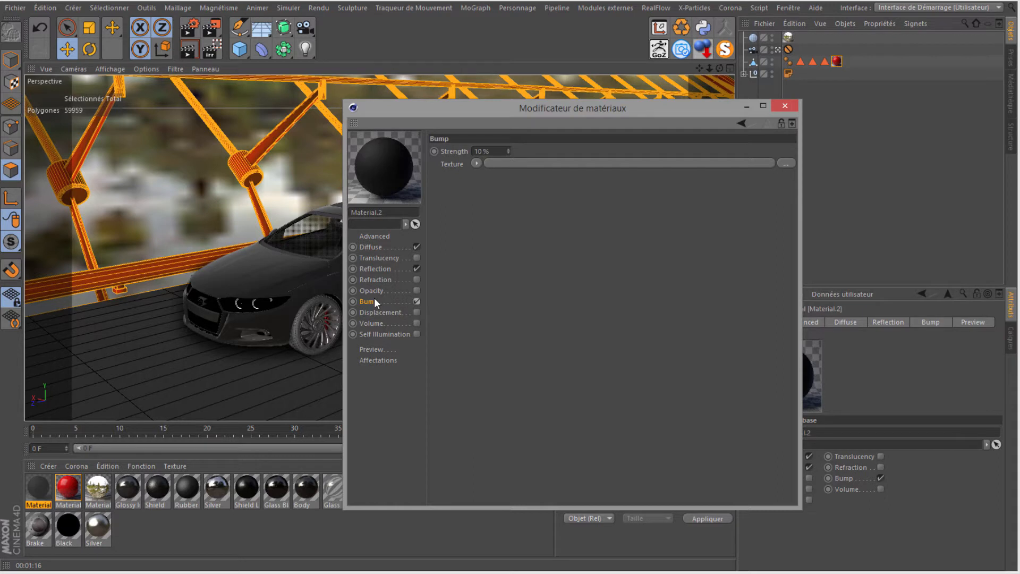
click(475, 163)
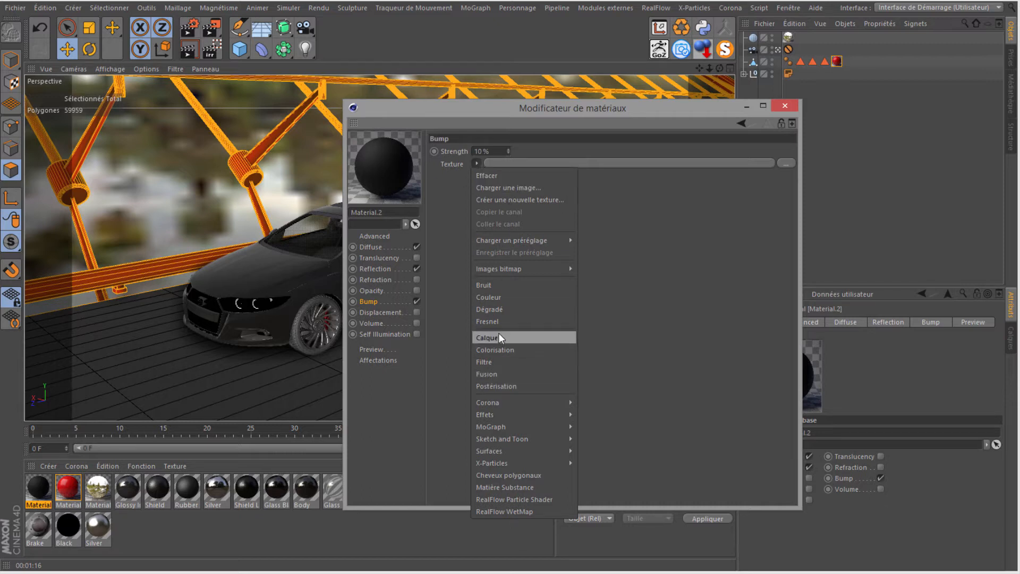
click(483, 287)
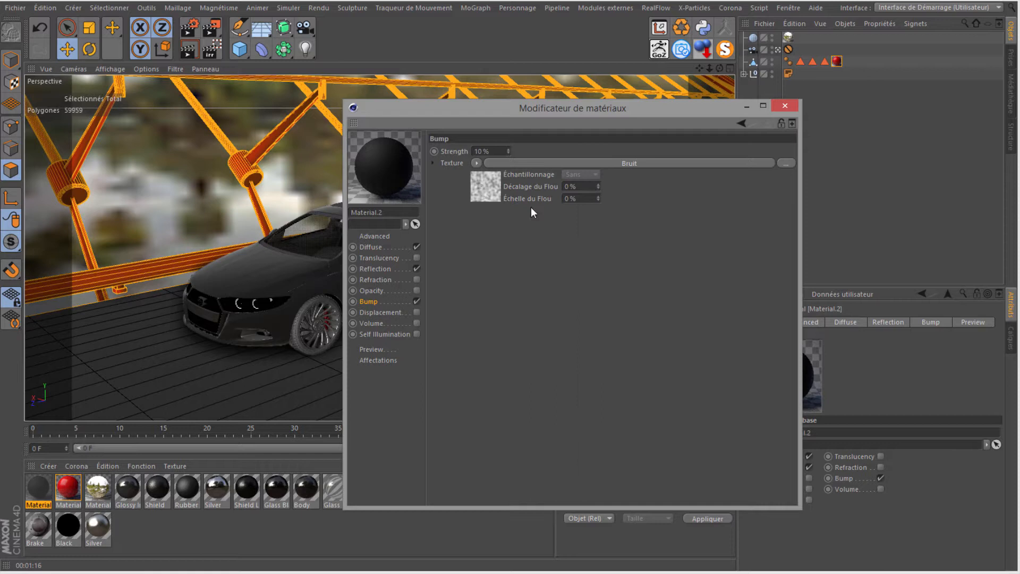
click(484, 186)
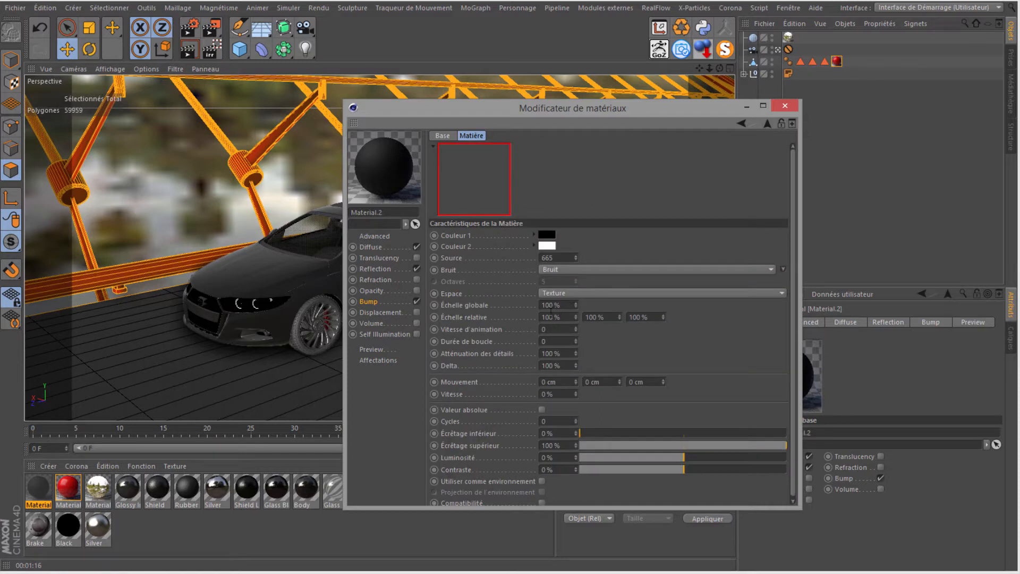
drag(562, 306, 492, 314)
text(20)
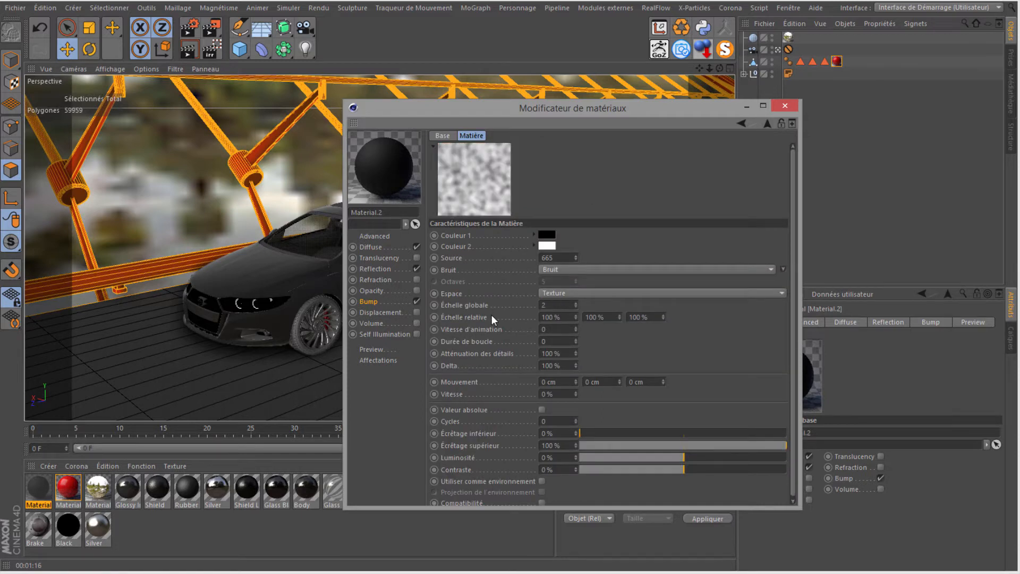
key(Return)
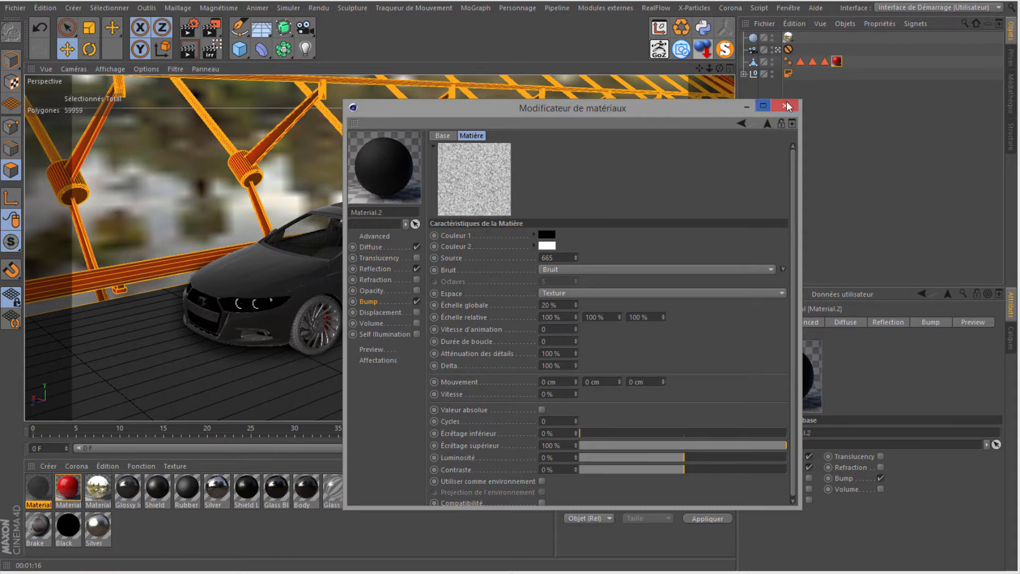
- Set the dark material's bump strength to 100 %
click(366, 302)
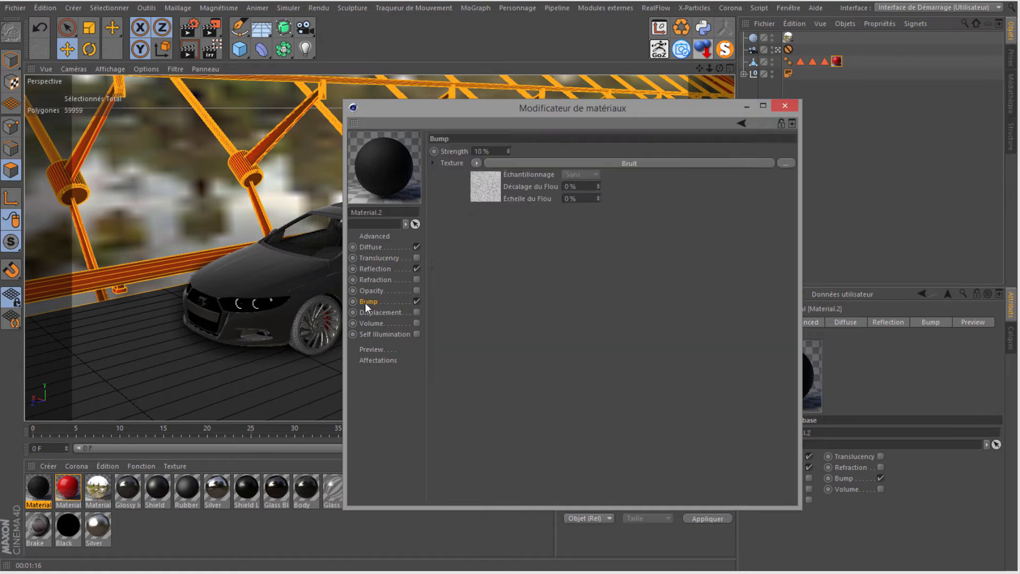
click(492, 152)
text(100)
key(Return)
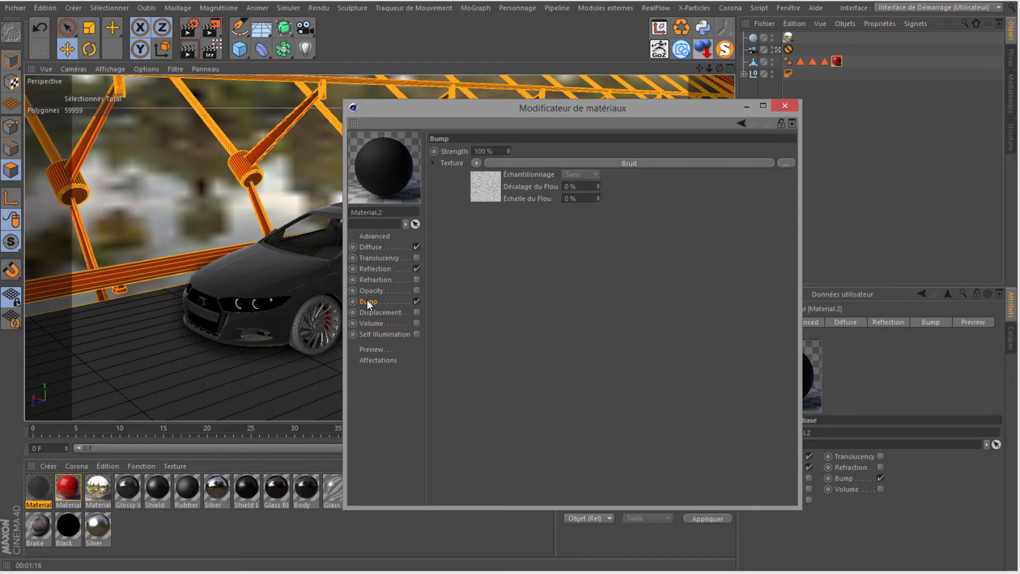
- Set the bump noise's contrast to 50 % and its global scale to 5 %, and leave the material editor
click(483, 188)
drag(683, 469, 709, 469)
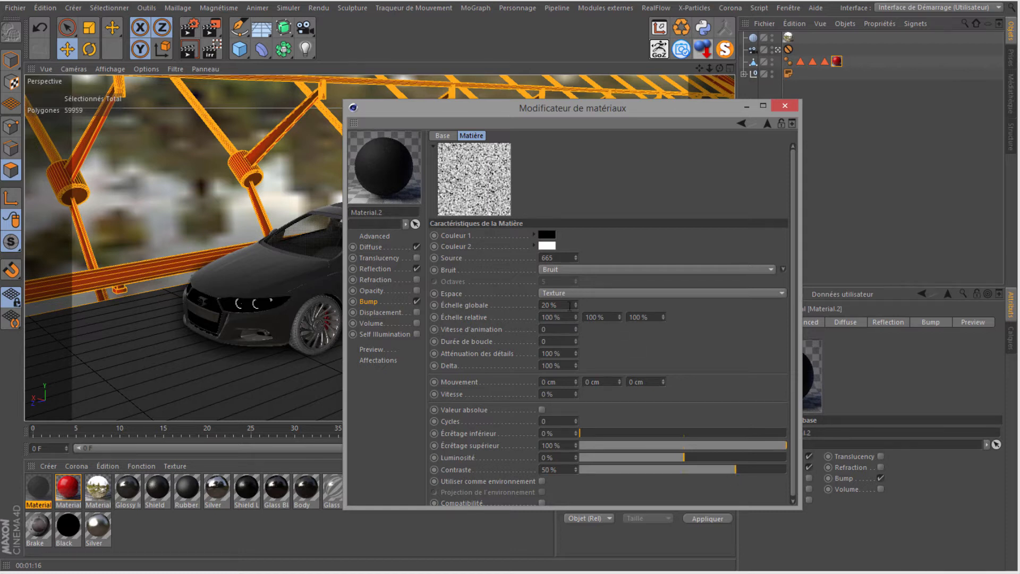
drag(509, 306, 508, 305)
text(5)
key(Return)
click(785, 106)
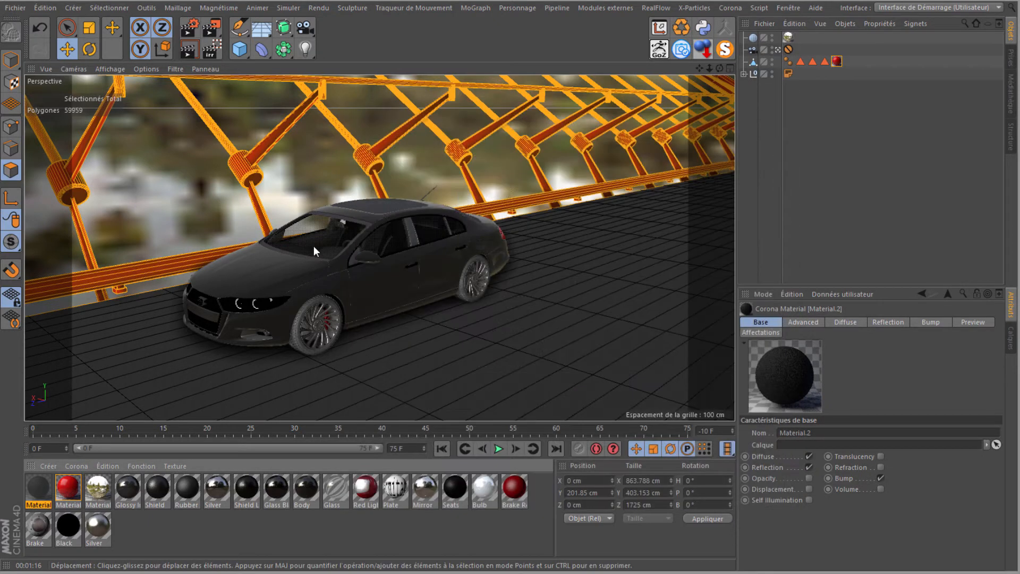
- Select the bridge's Asphalt polygon selection and apply the dark bumpy material to it
mouse_move(27, 488)
mouse_down()
mouse_move(300, 421)
mouse_move(477, 396)
mouse_move(42, 499)
mouse_up()
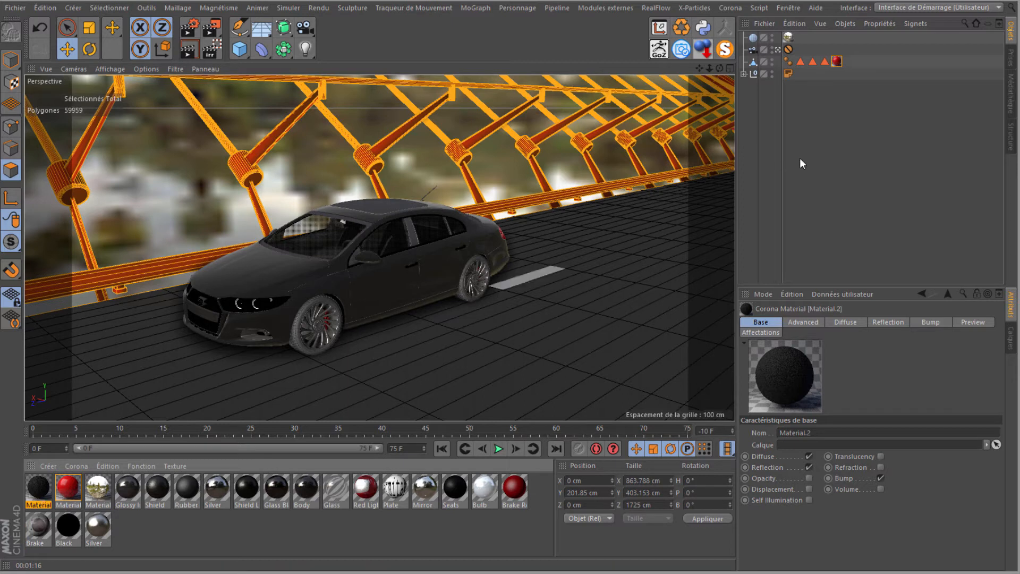
click(801, 62)
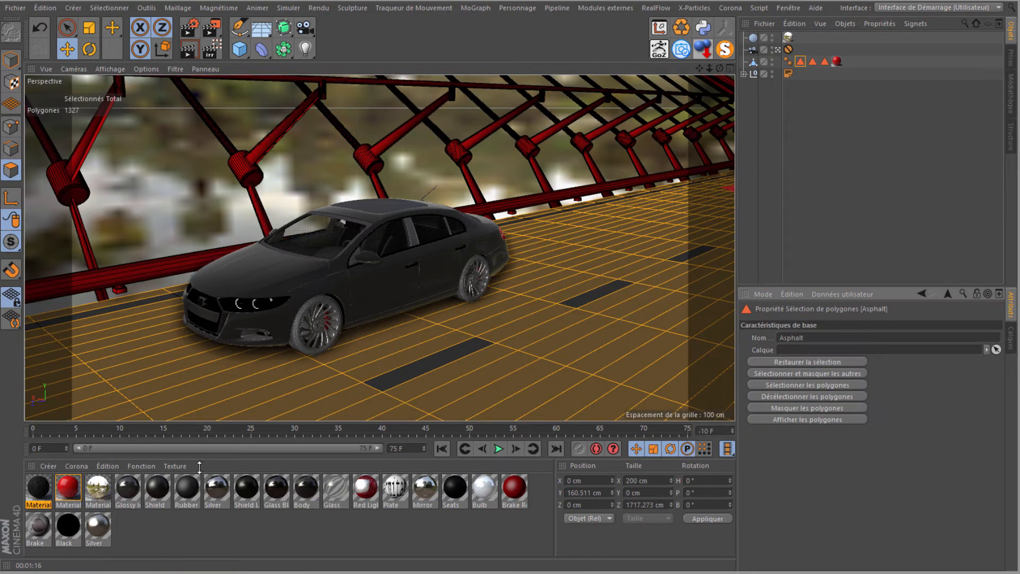
drag(41, 489, 188, 393)
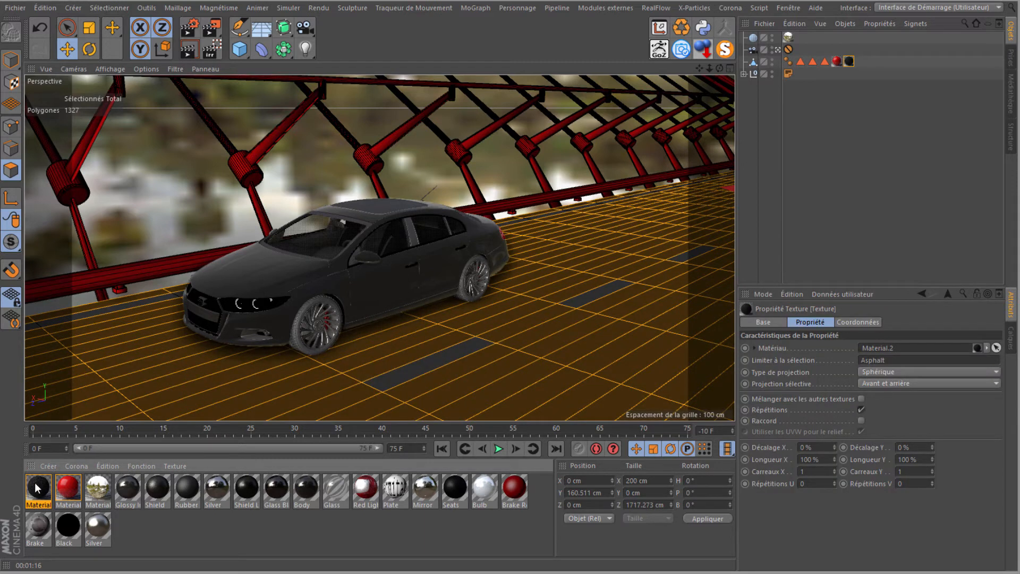
- Duplicate the asphalt material and raise the copy's diffuse lightness to 92 %
drag(35, 491, 31, 493)
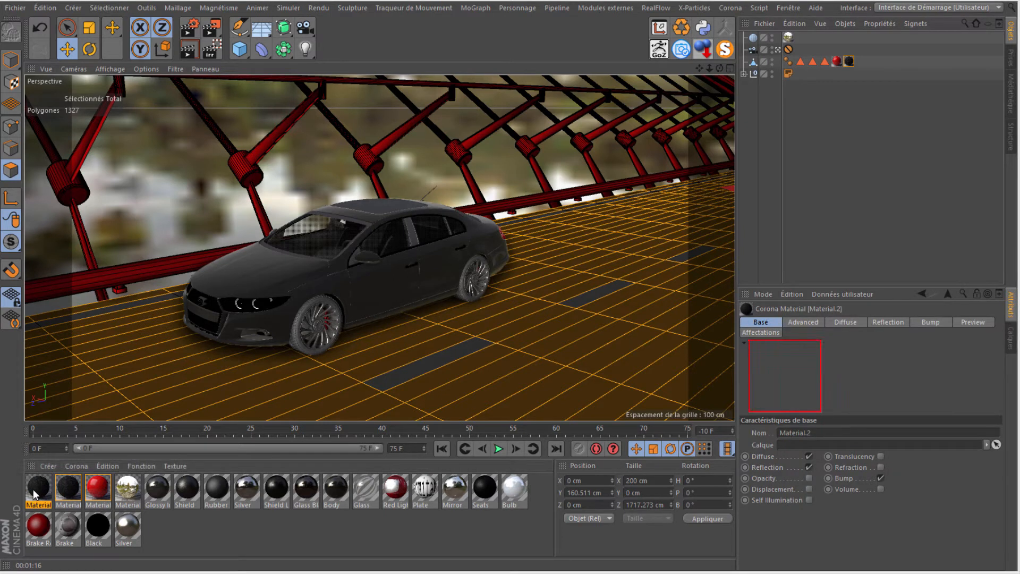
drag(0, 42, 451, 75)
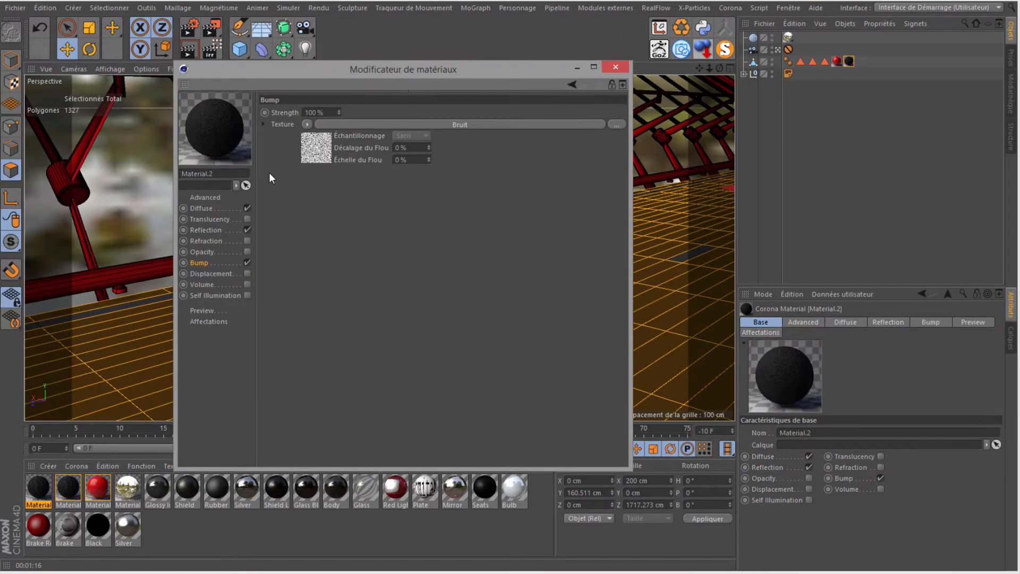
click(200, 207)
drag(378, 164, 605, 172)
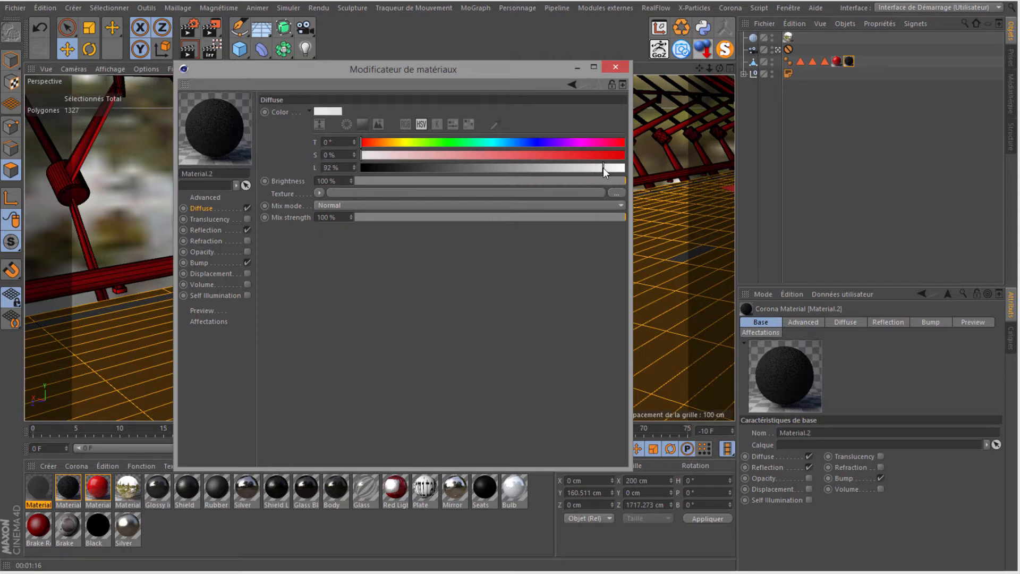
- Set the white copy's reflection to a Fresnel IOR of 1.3 and a glossiness of 0.5, and leave the material editor
click(203, 230)
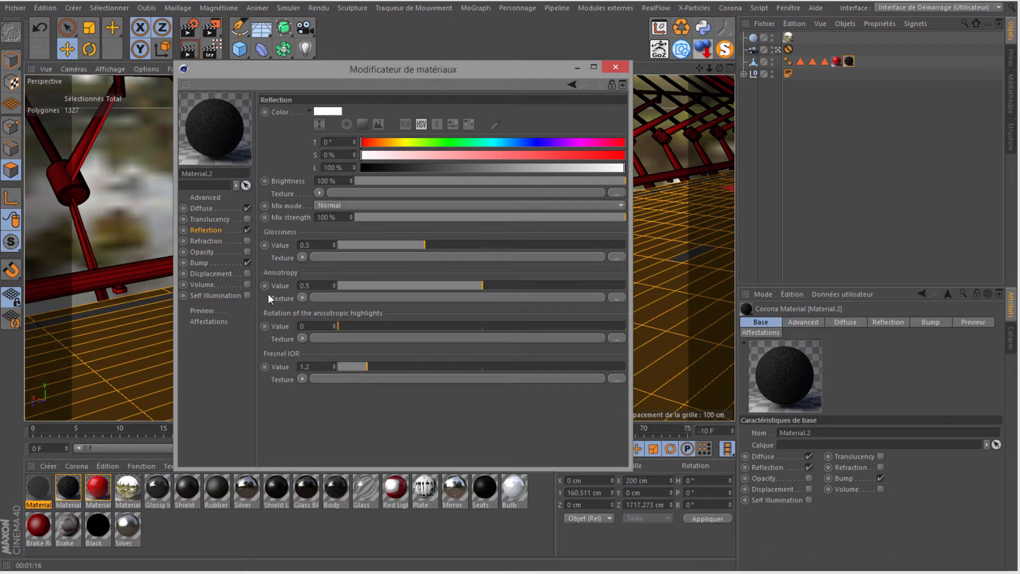
click(306, 367)
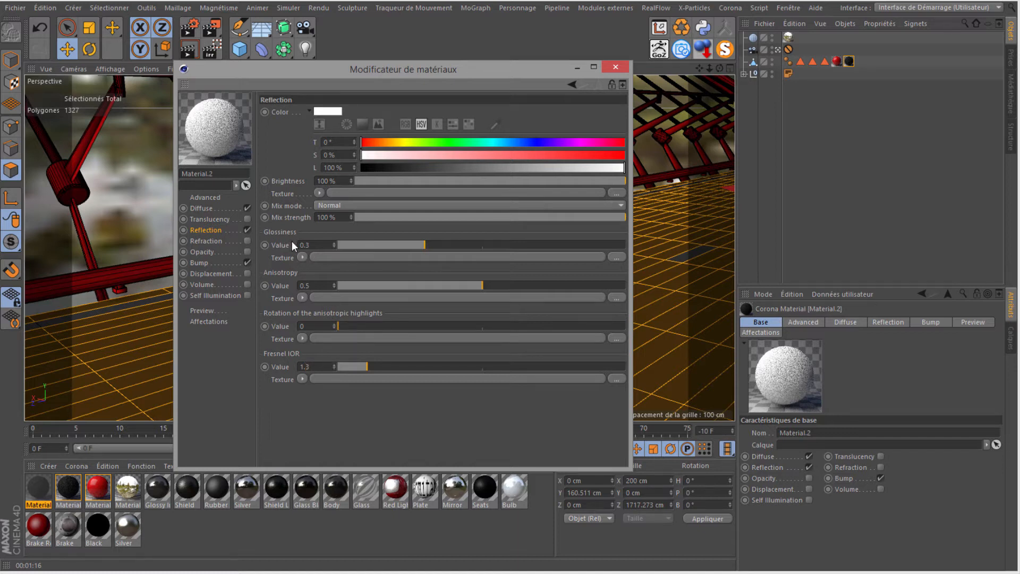
drag(306, 244, 324, 241)
text(5)
key(Return)
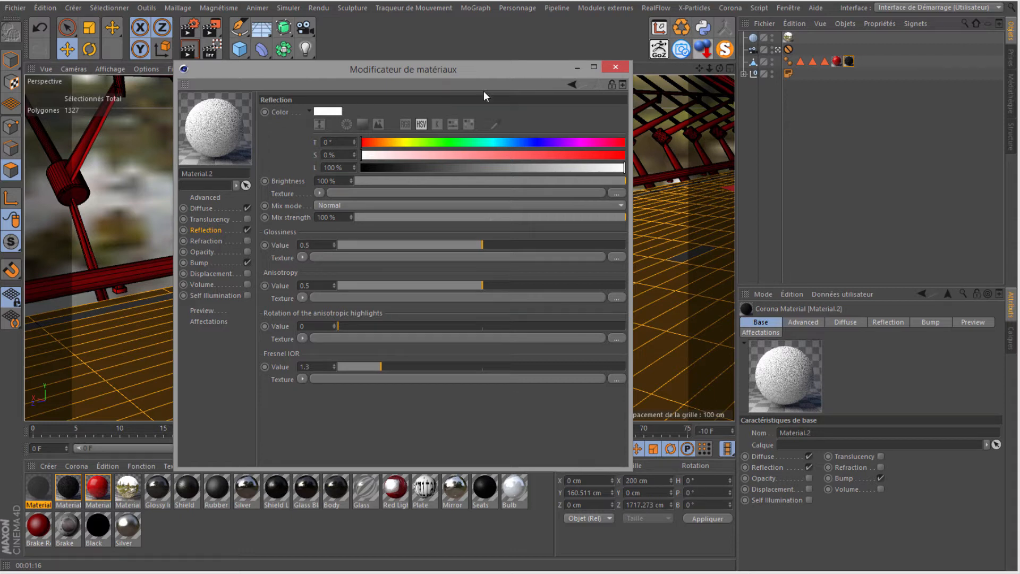
click(617, 72)
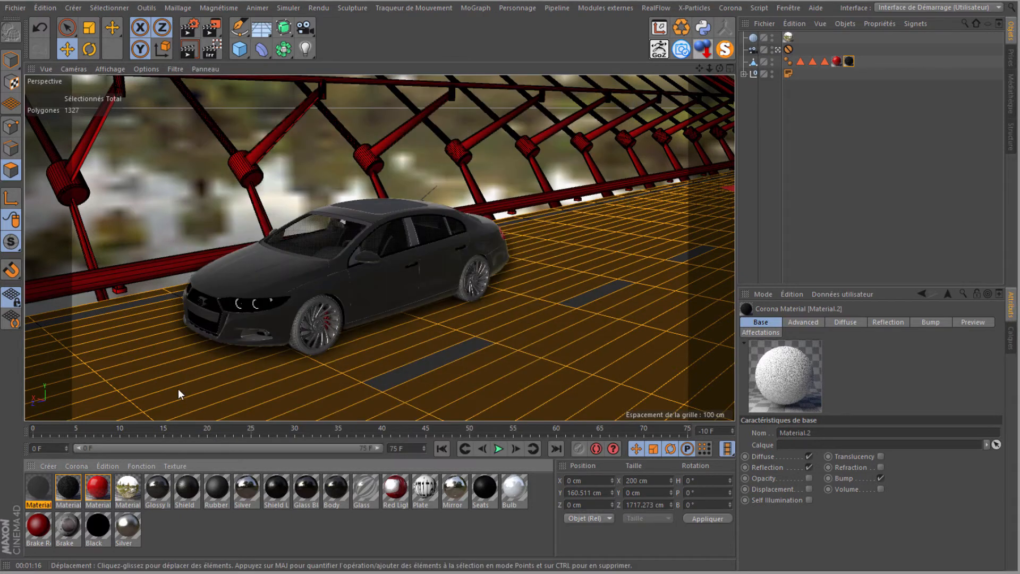
- Restore the bridge's Ligne blanche polygon selection and apply the white material to the road lines
click(824, 62)
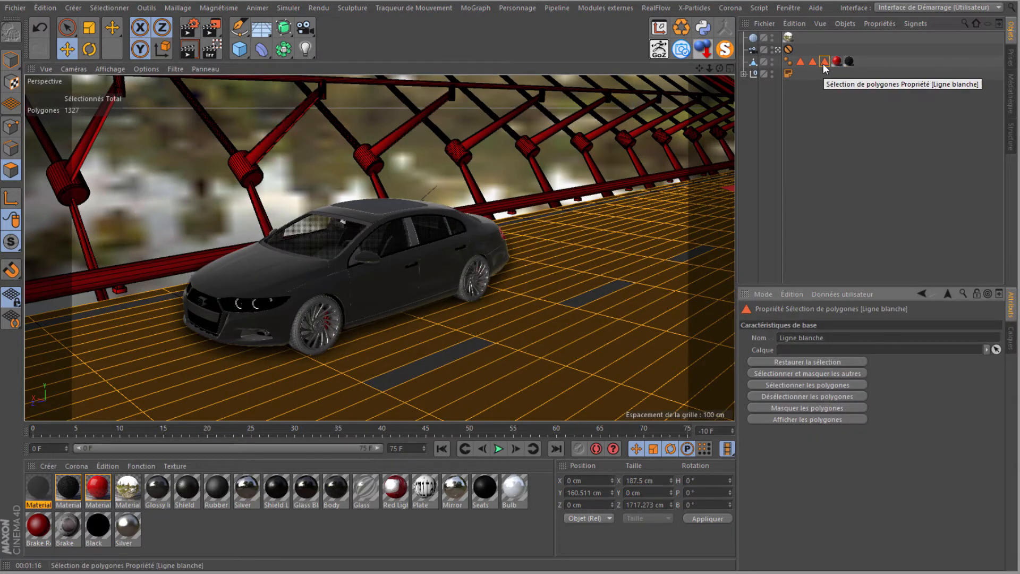
double_click(823, 62)
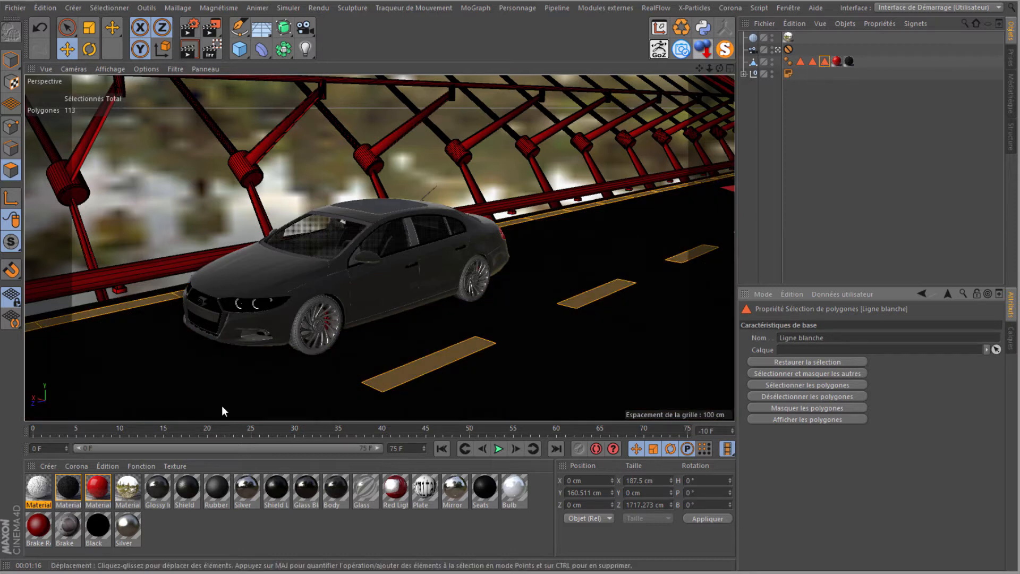
drag(32, 486, 401, 383)
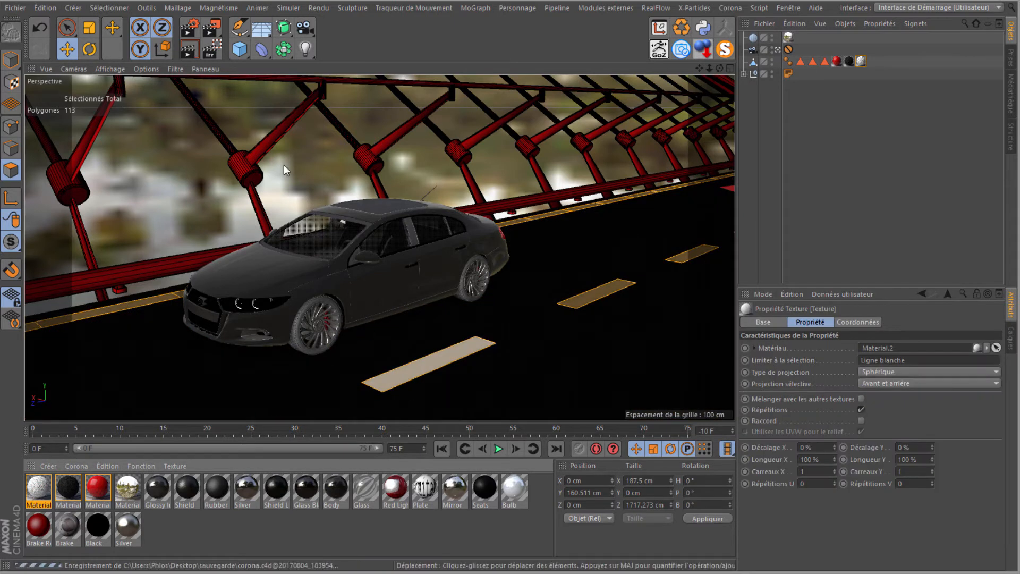
- Render the viewport to preview the asphalt and white road lines, and create a new Corona material
click(190, 51)
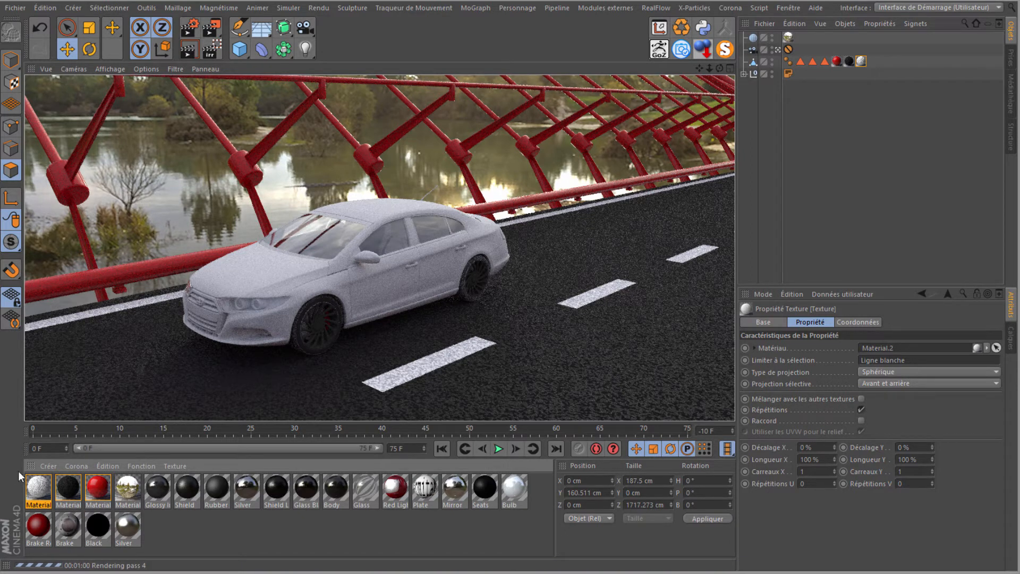
click(47, 466)
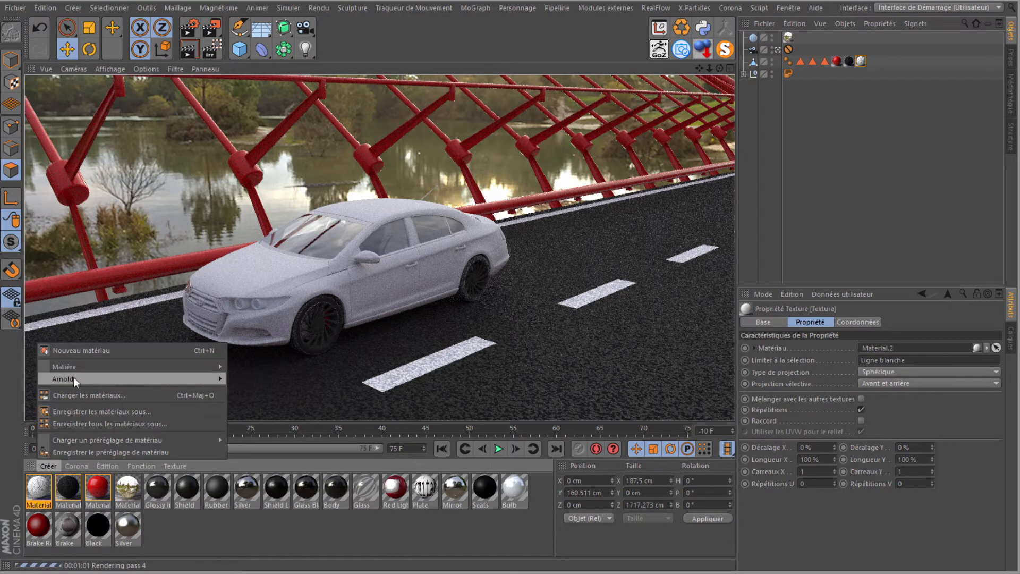
click(76, 466)
click(84, 484)
click(73, 466)
click(88, 484)
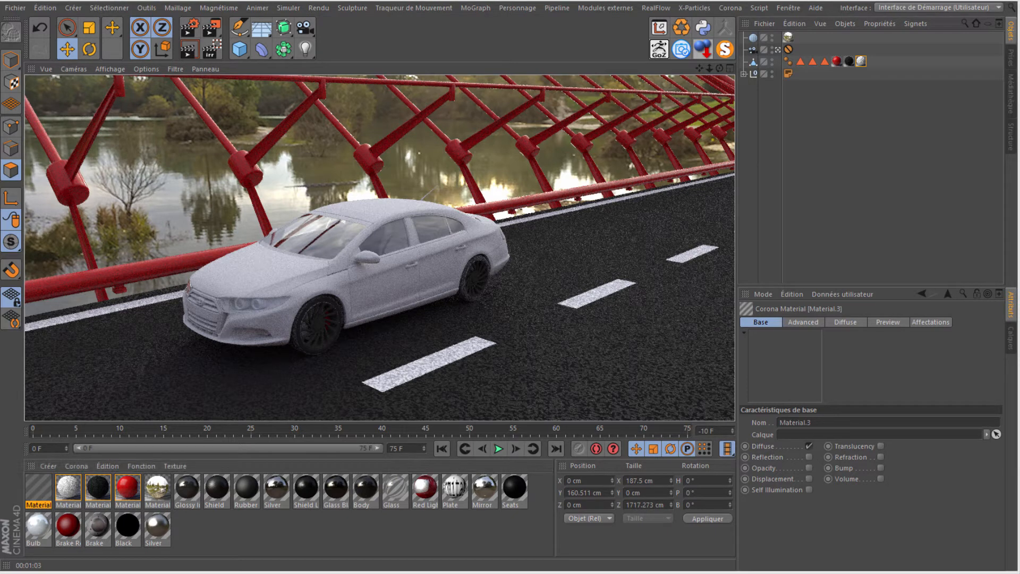
- Edit the new Corona material and set its diffuse lightness to 0 % for a black base
double_click(38, 488)
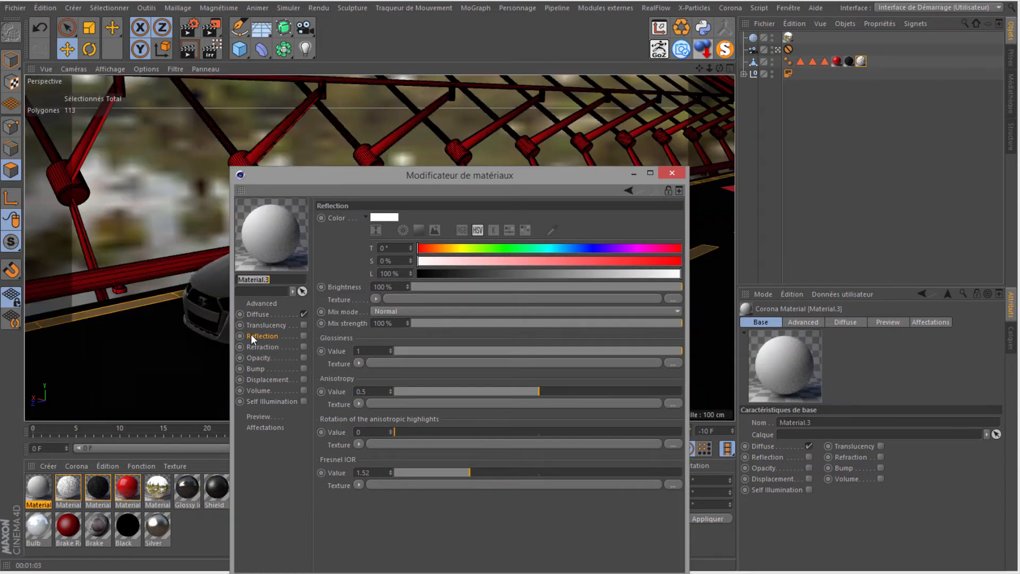
click(260, 314)
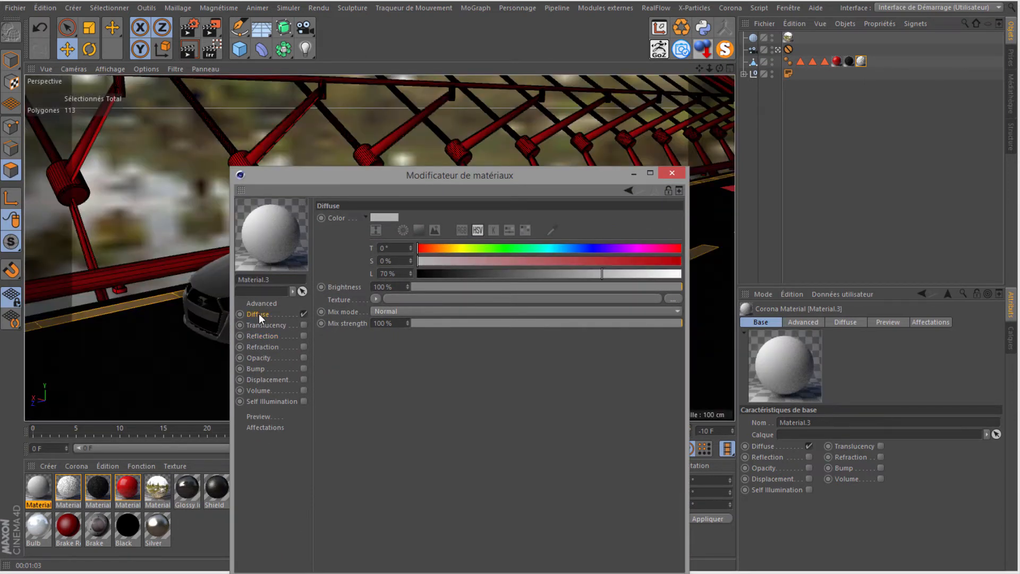
drag(607, 270, 367, 284)
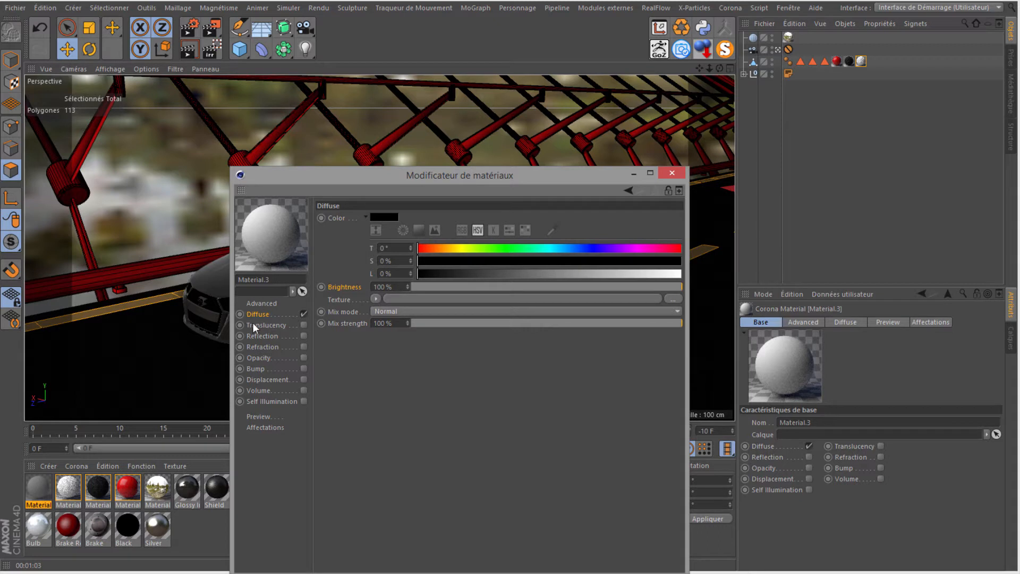
- Enable the Reflection and Refraction channels to make the material clear glass, and leave the material editor
click(255, 336)
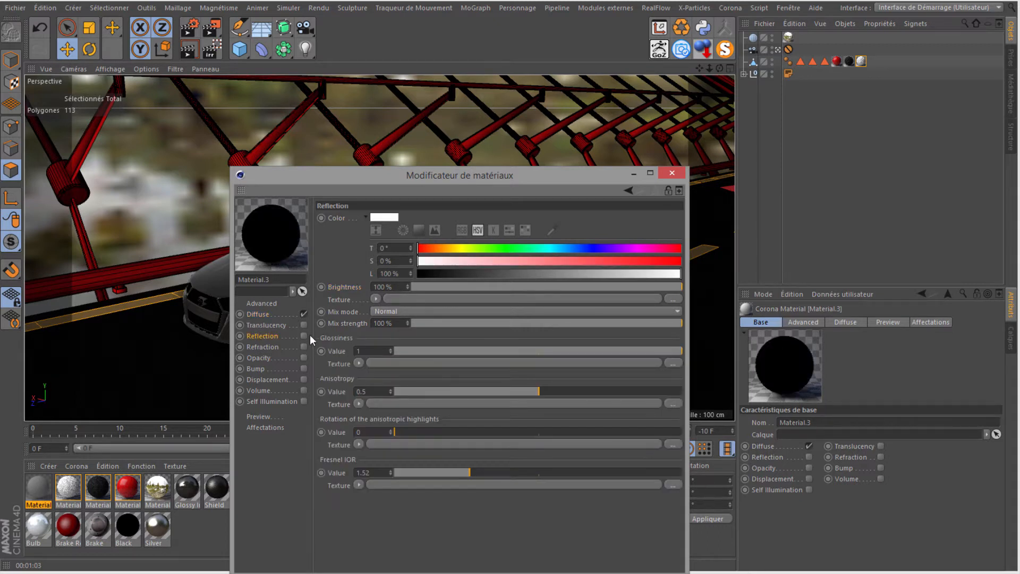
click(303, 336)
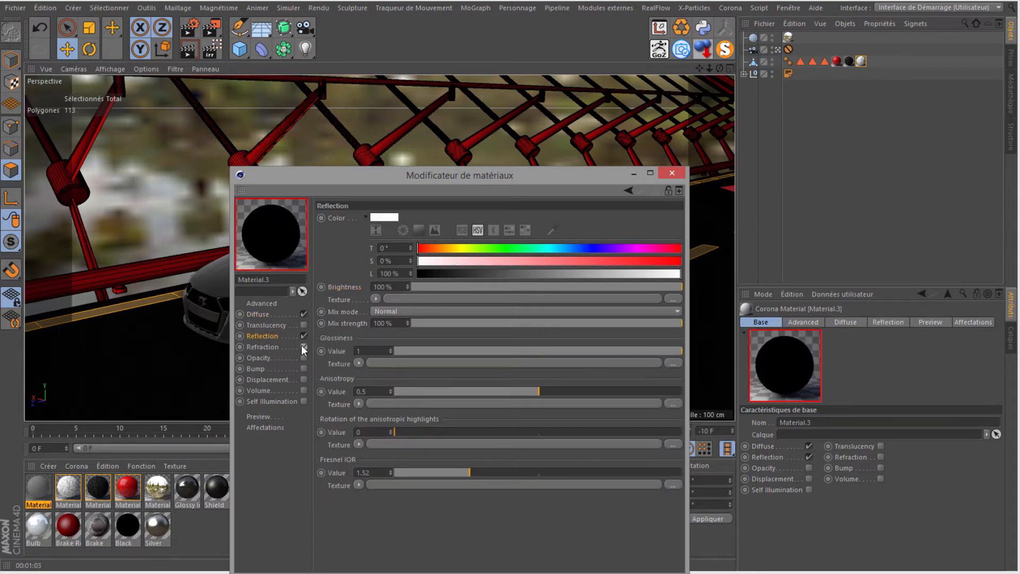
click(302, 347)
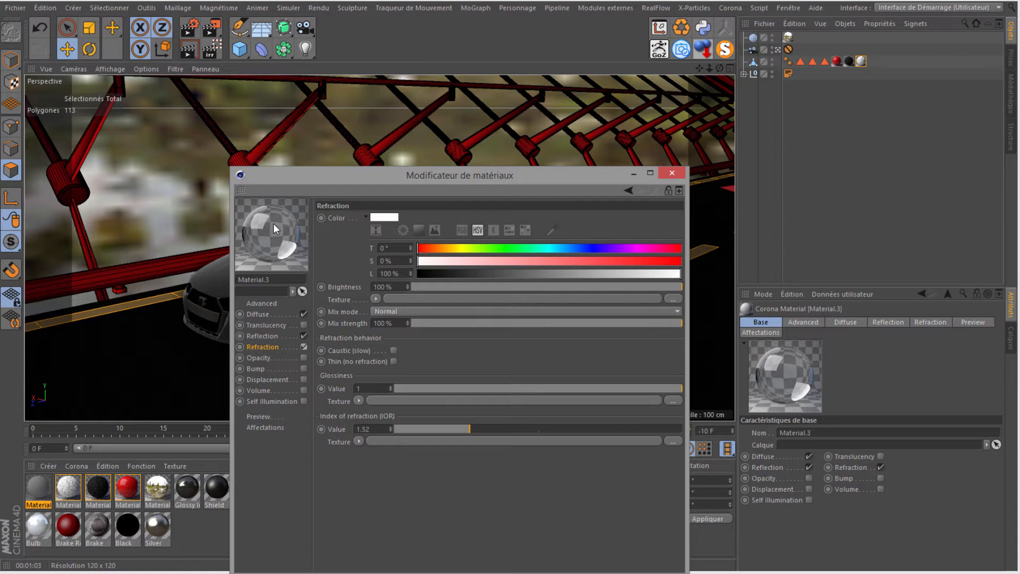
click(260, 335)
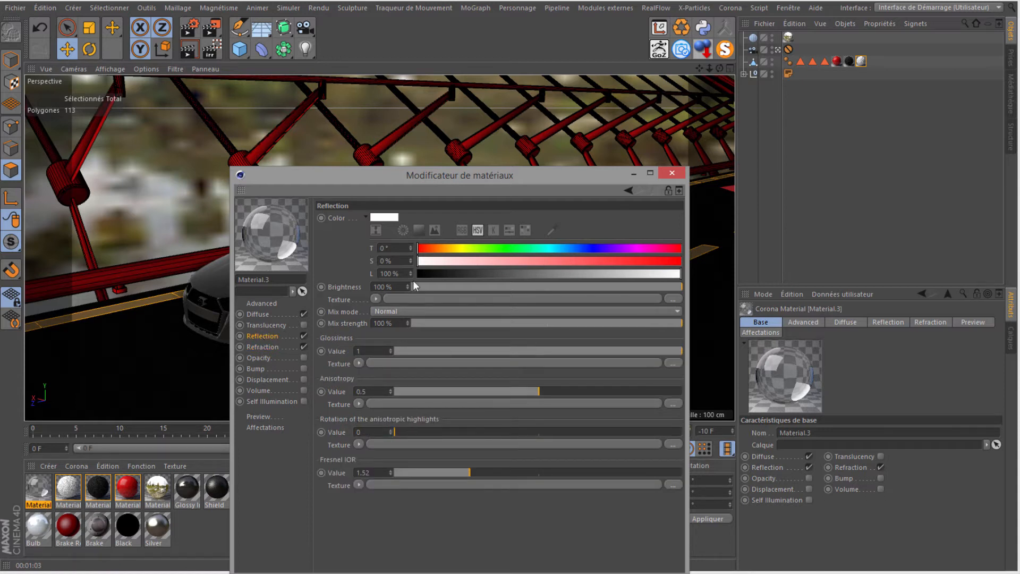
double_click(372, 469)
click(668, 176)
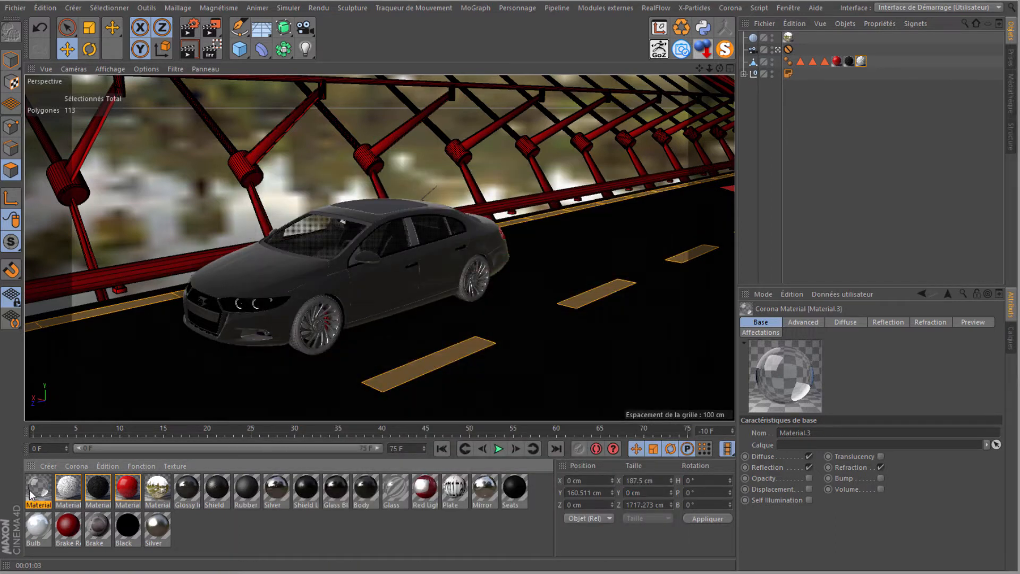
- Replace the car's original Glass material with the Corona glass material and move it back to the start of the material list
drag(33, 494, 397, 496)
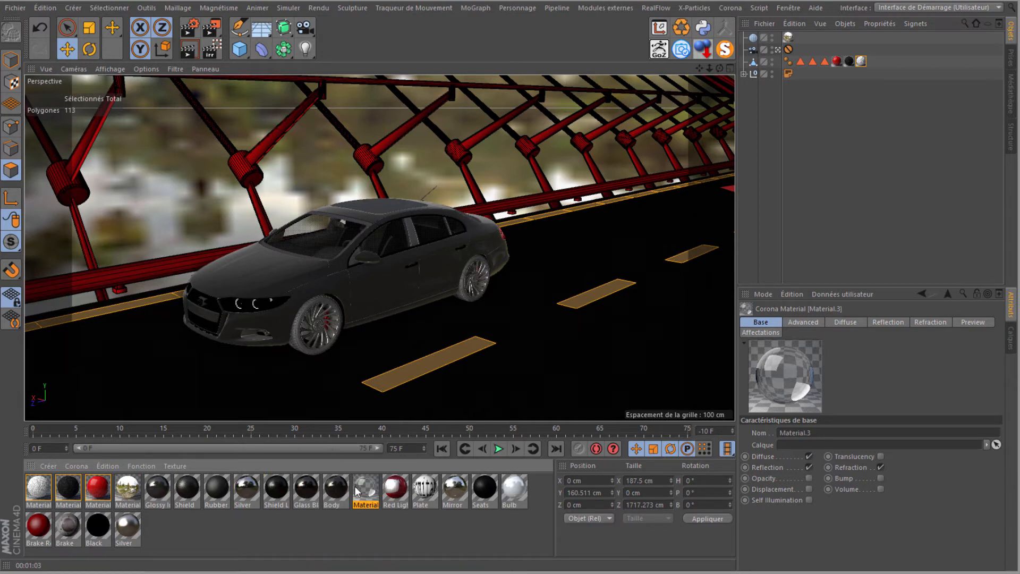
drag(363, 489, 31, 501)
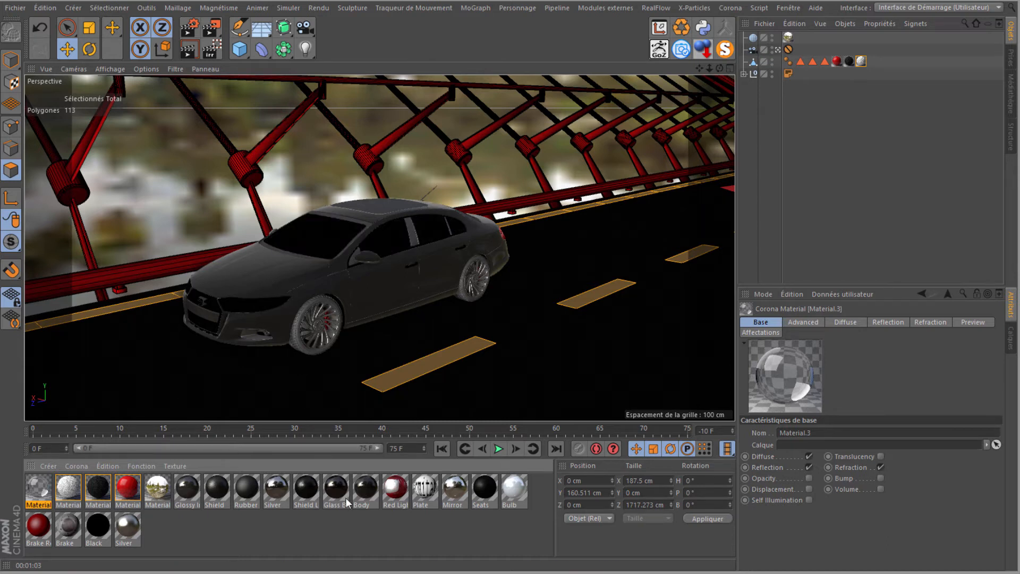
- Inspect the car's original Body material and create a new Corona material
click(366, 493)
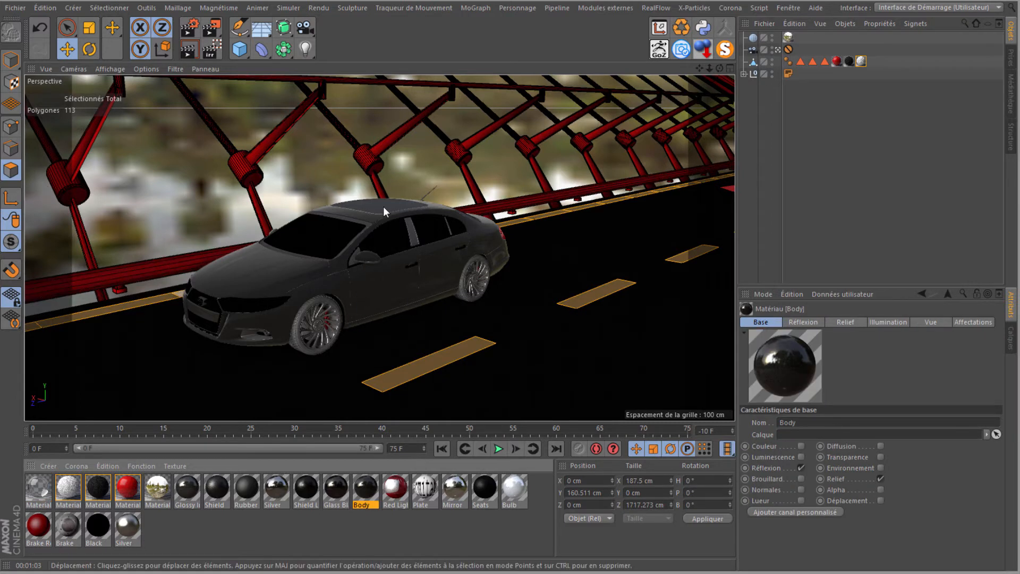
click(77, 466)
click(81, 483)
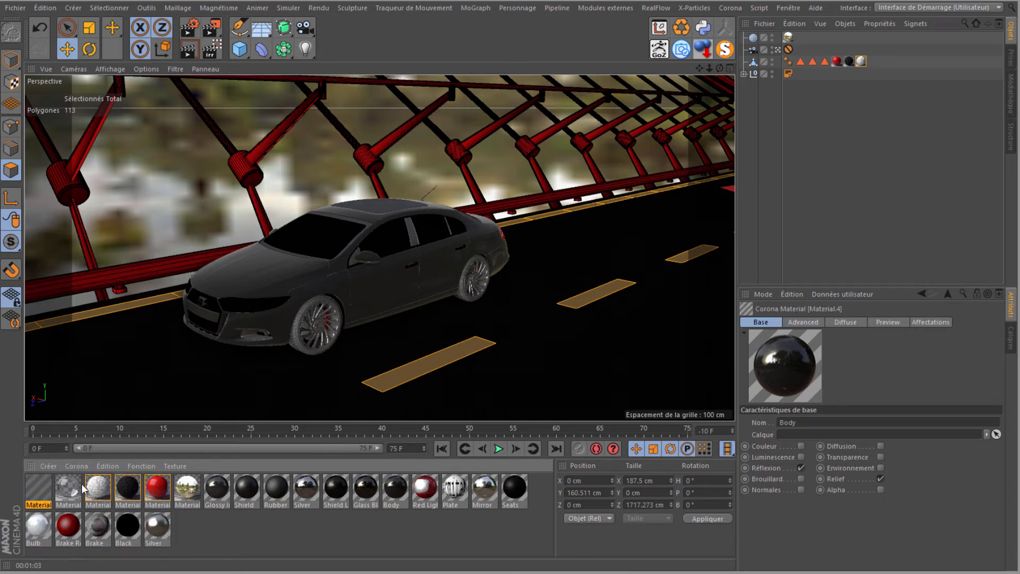
- Give the new material an enabled reflection with 7 % colour lightness and 0.95 glossiness, and leave the material editor
double_click(38, 488)
drag(200, 109, 480, 165)
drag(432, 256, 442, 257)
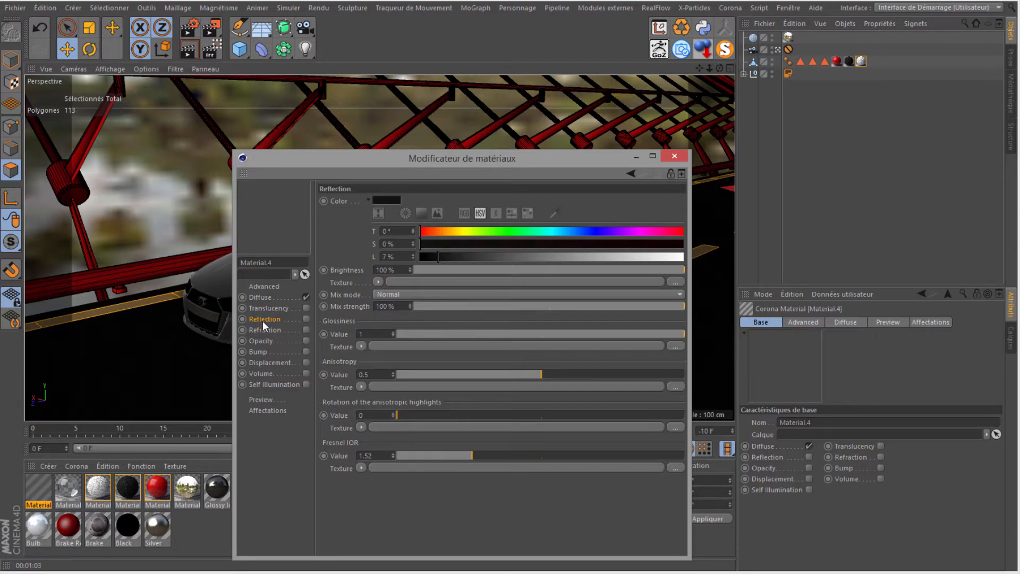
click(306, 318)
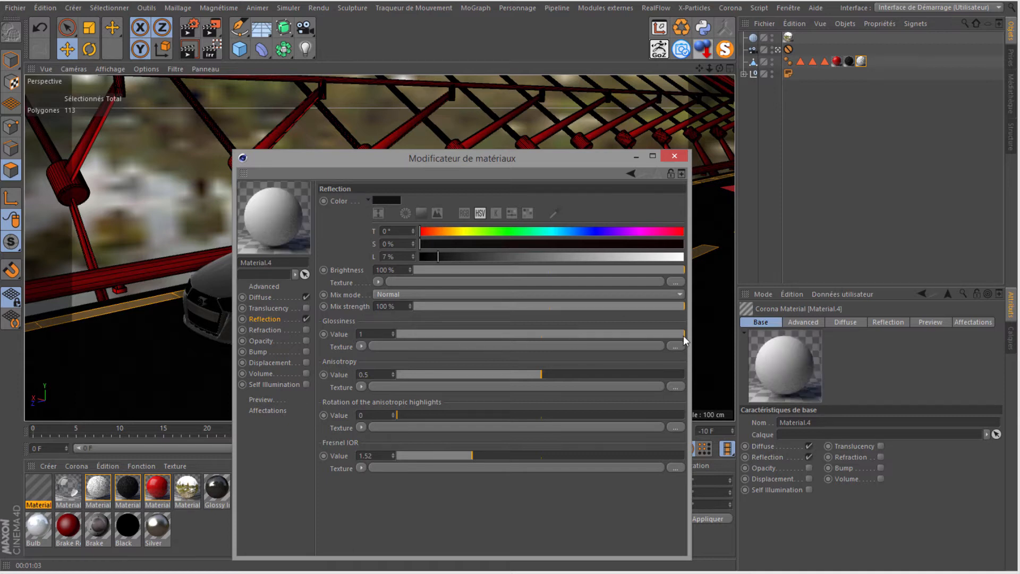
drag(684, 337, 671, 338)
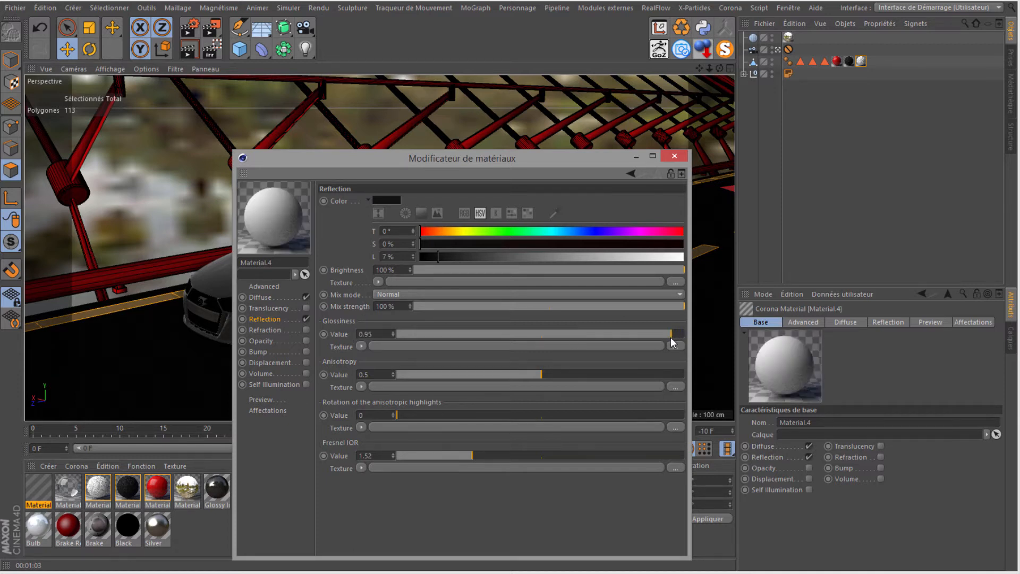
click(675, 156)
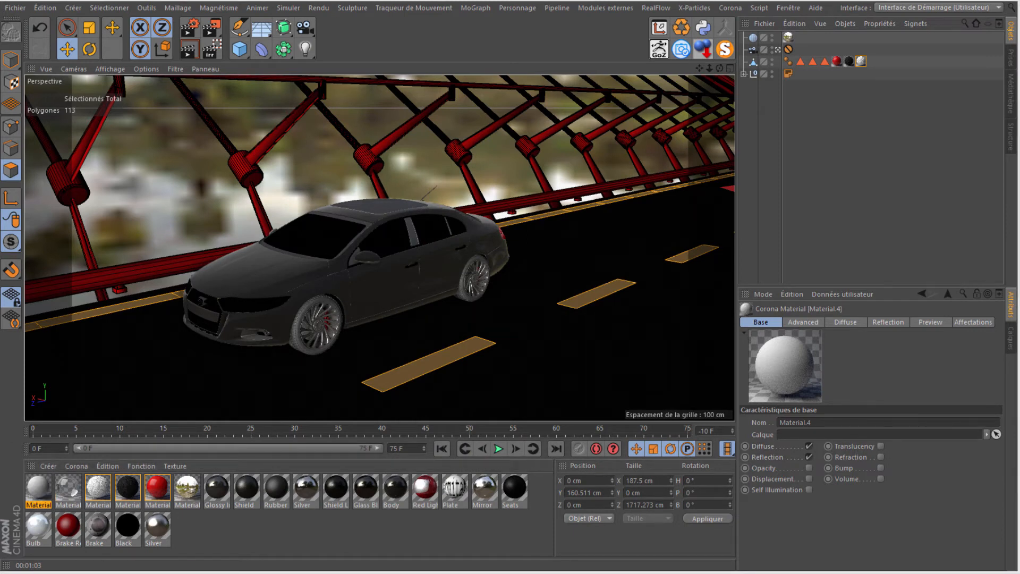
- Reopen the body paint material and set its diffuse lightness to 5 %
drag(0, 104, 440, 159)
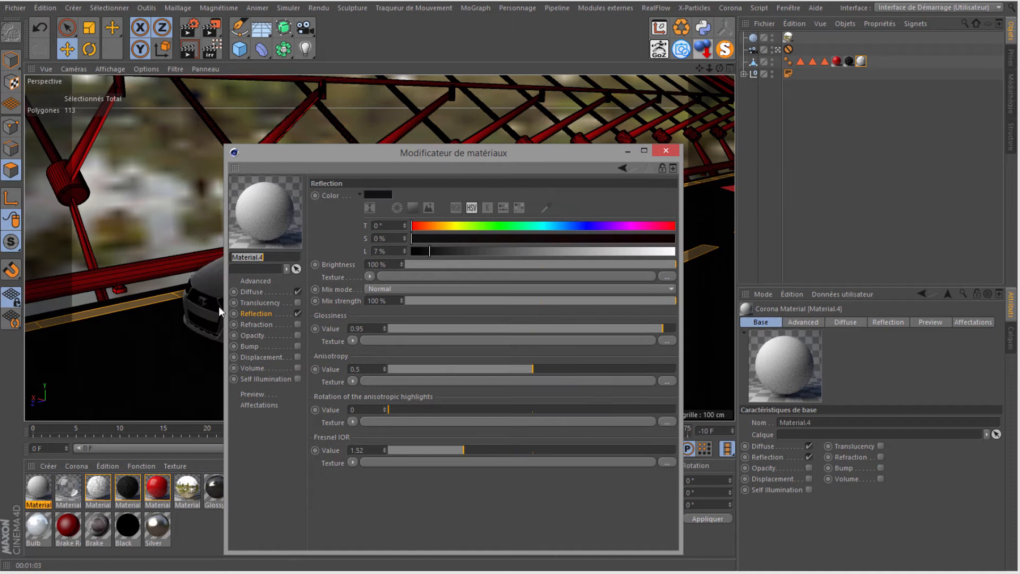
click(252, 292)
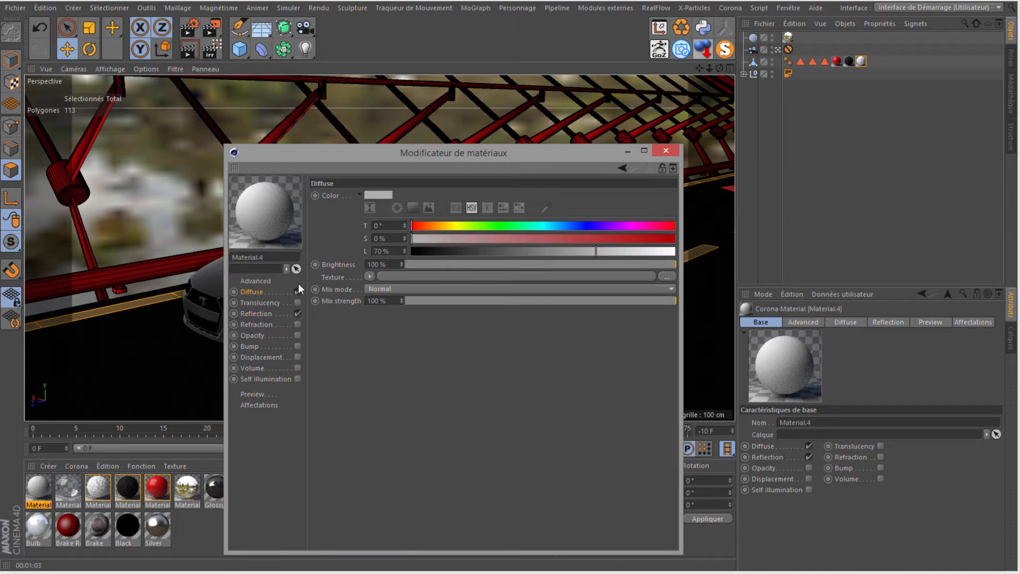
drag(459, 251, 418, 255)
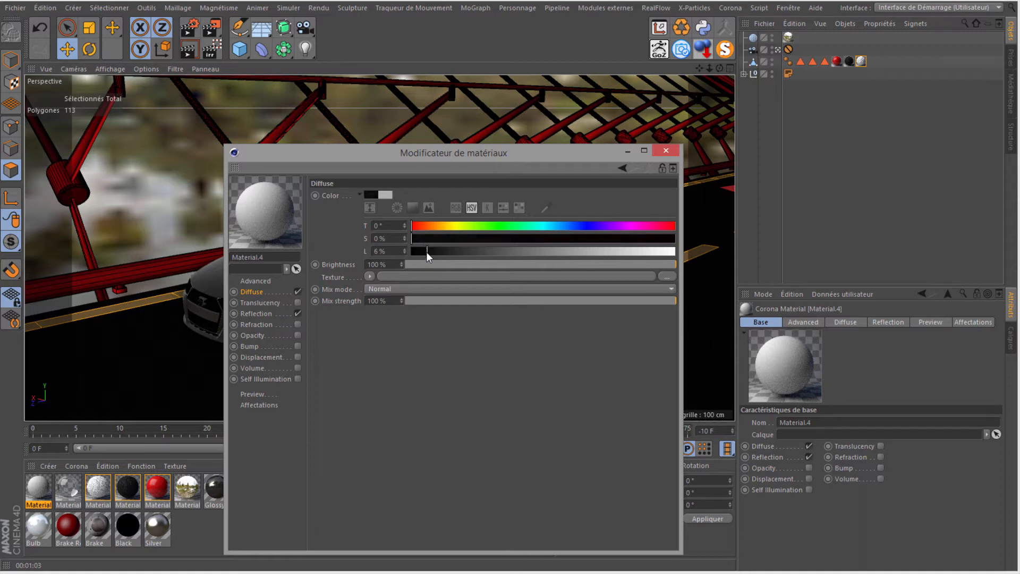
drag(425, 253, 424, 253)
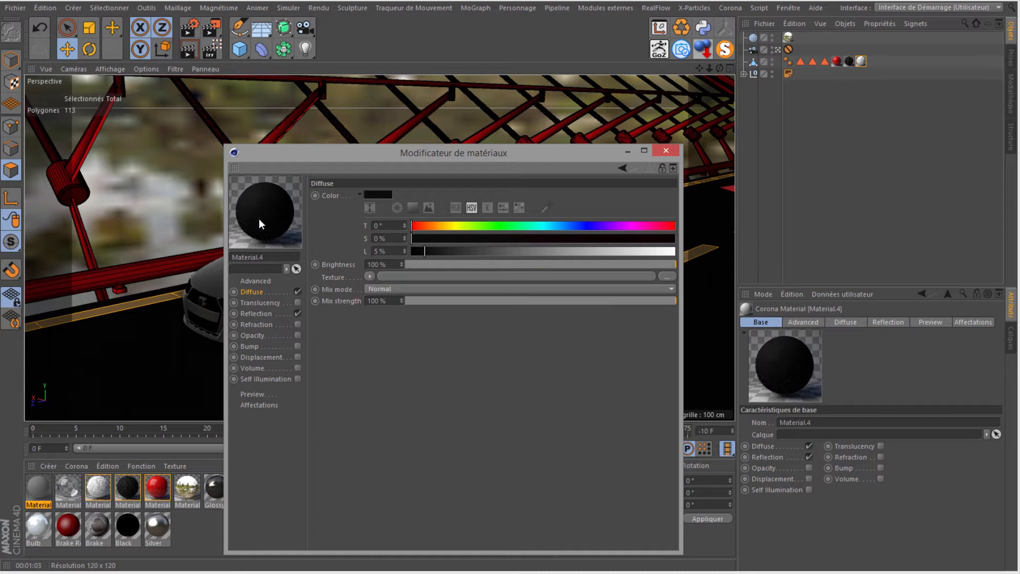
- Raise the paint material's reflection colour lightness to 100 % and leave the material editor
click(253, 314)
drag(462, 254, 693, 260)
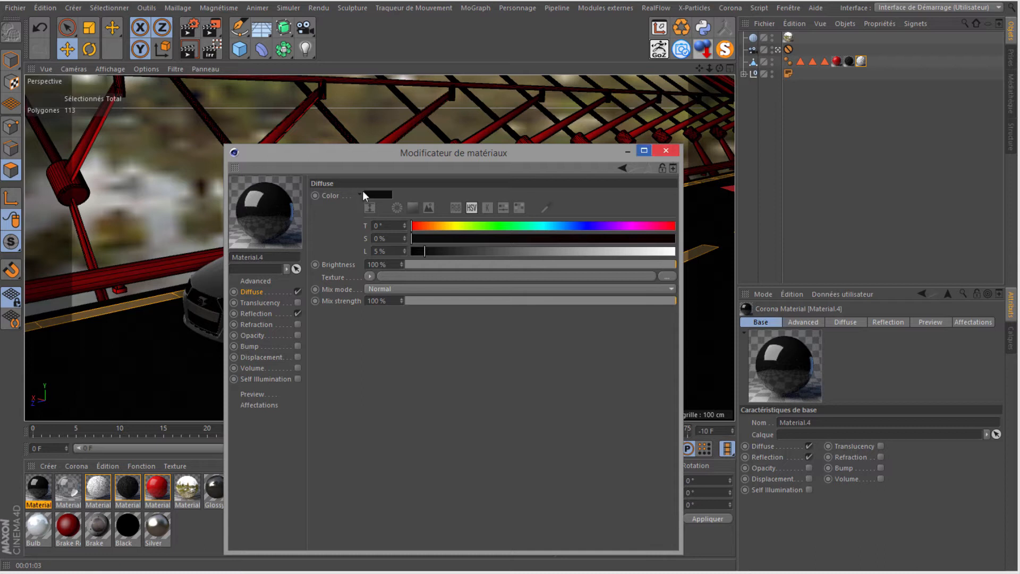
click(666, 151)
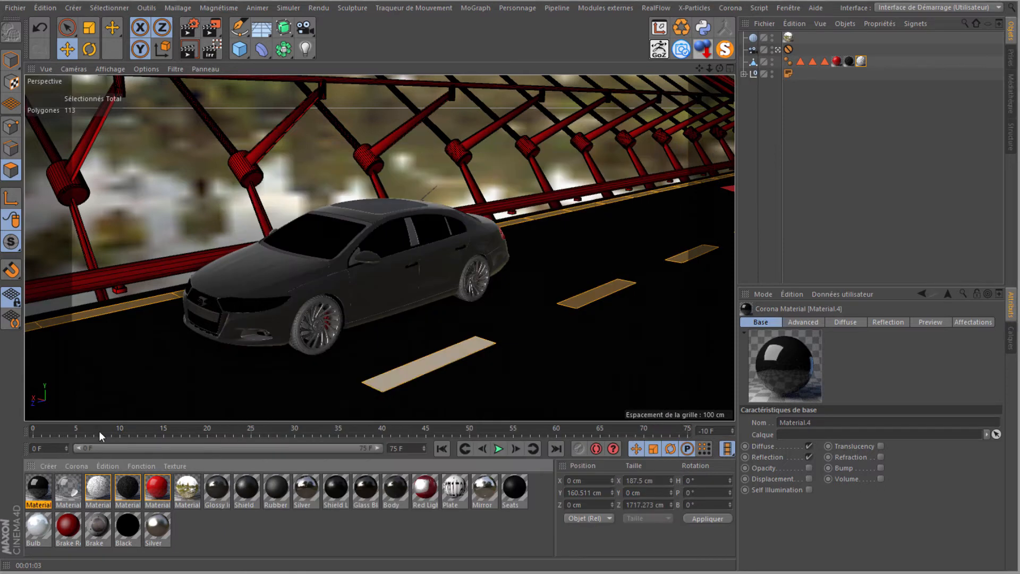
- Try a reflection glossiness of 0.85 on the black paint material and leave the material editor
mouse_move(36, 486)
mouse_down()
mouse_move(37, 497)
mouse_move(390, 488)
mouse_move(21, 493)
mouse_move(34, 496)
mouse_up()
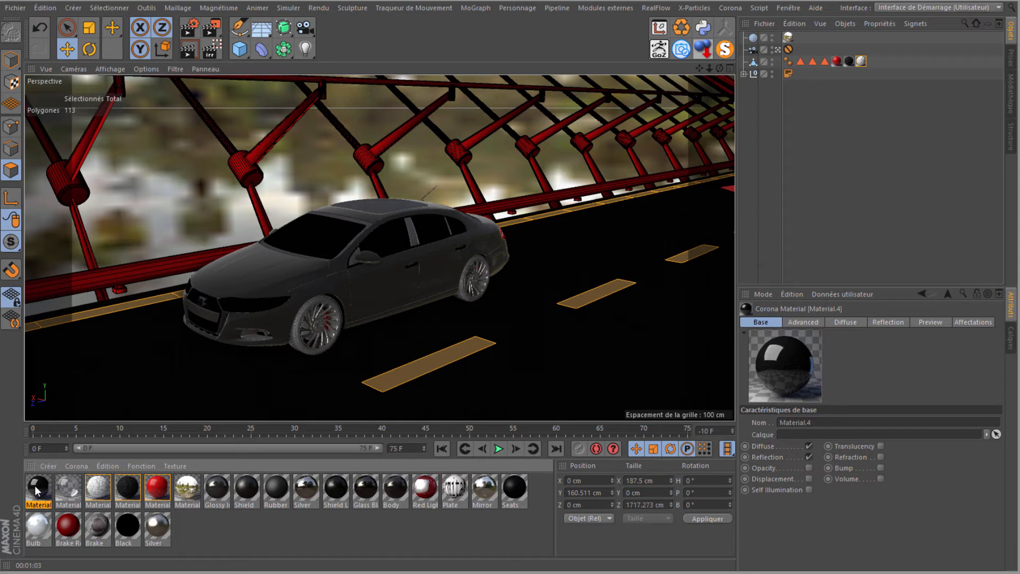
drag(0, 79, 463, 150)
click(170, 309)
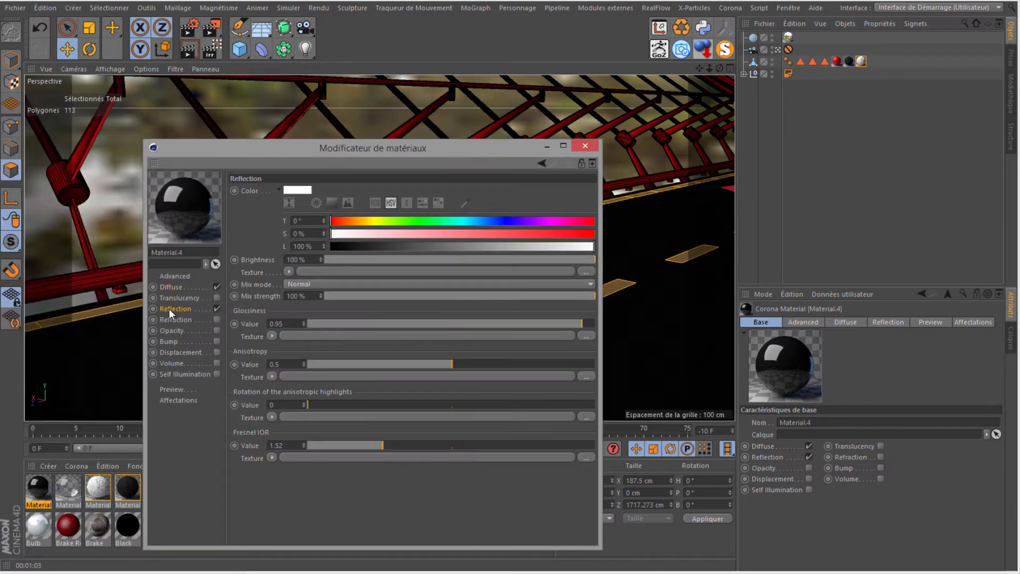
drag(580, 323, 533, 323)
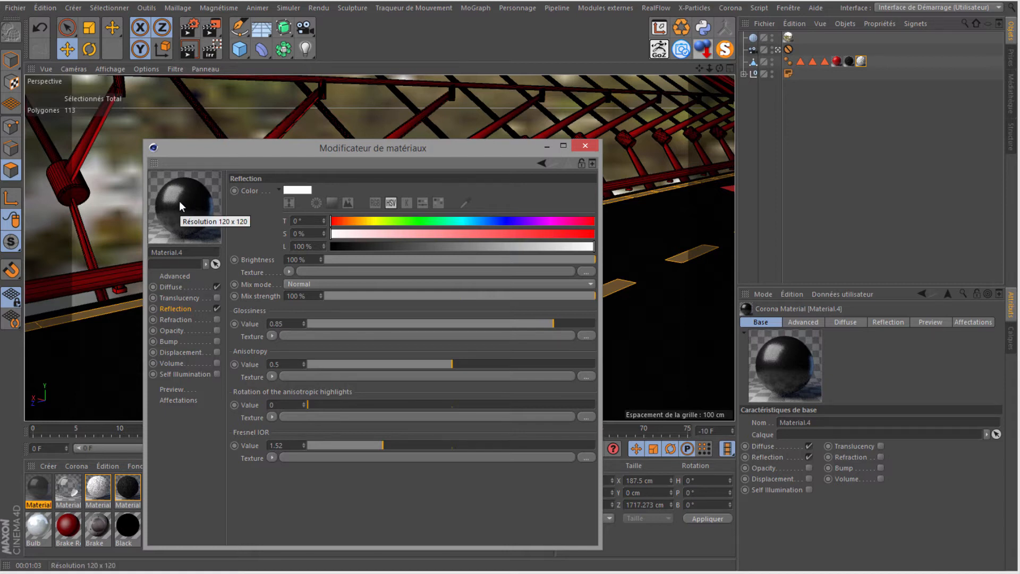
click(589, 149)
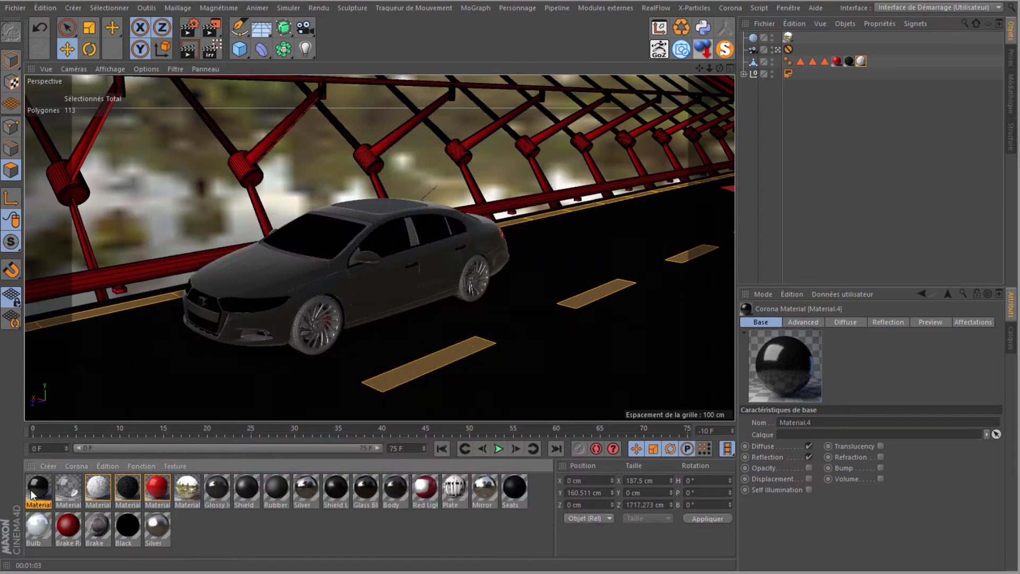
- Replace the car's original Body material with the black Corona paint and render the viewport
mouse_move(30, 489)
mouse_down()
mouse_move(400, 483)
mouse_move(30, 488)
mouse_up()
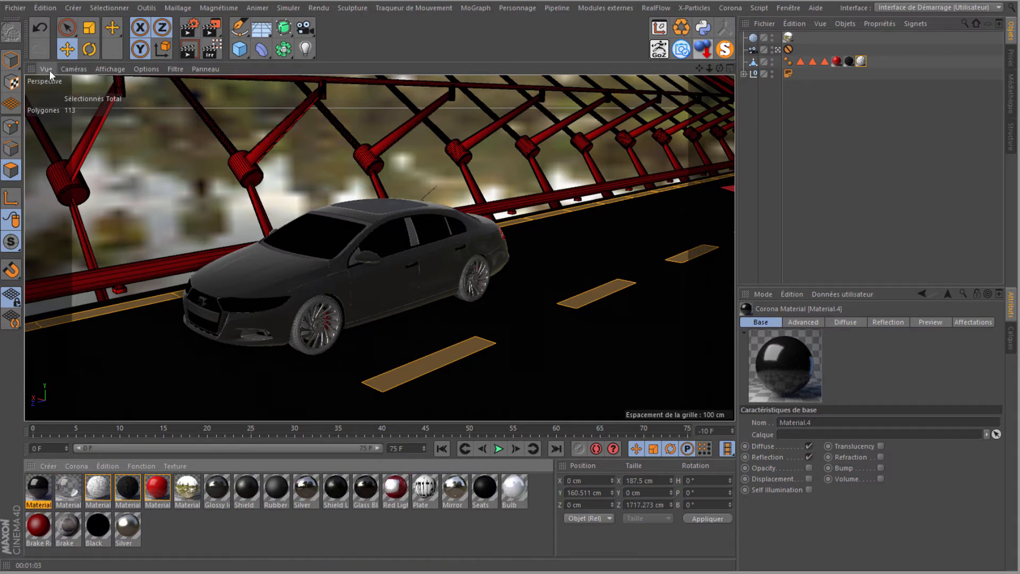
click(189, 49)
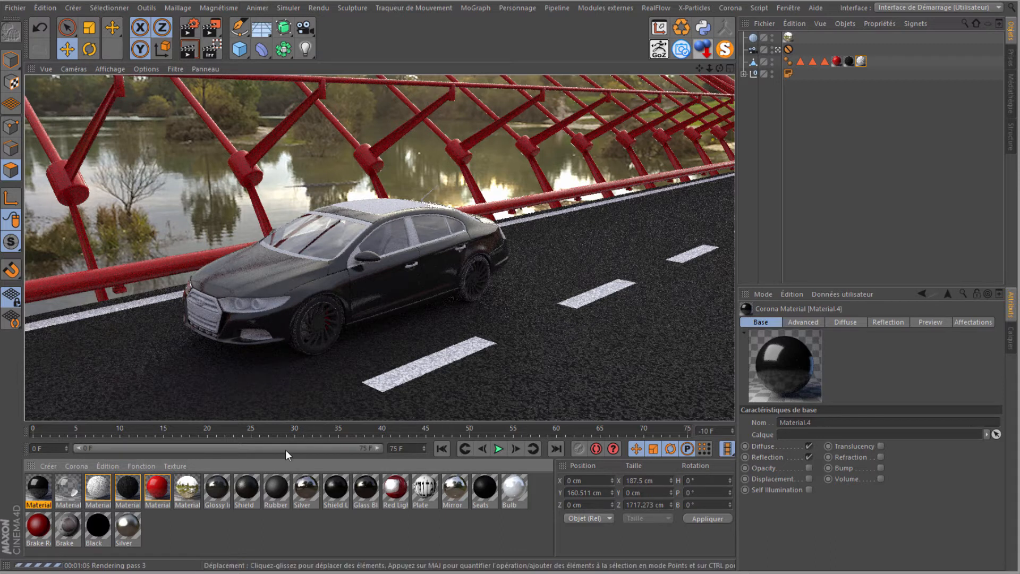
- Create a new Corona material for the car's silver parts and set its diffuse colour lightness to 24 %
click(306, 492)
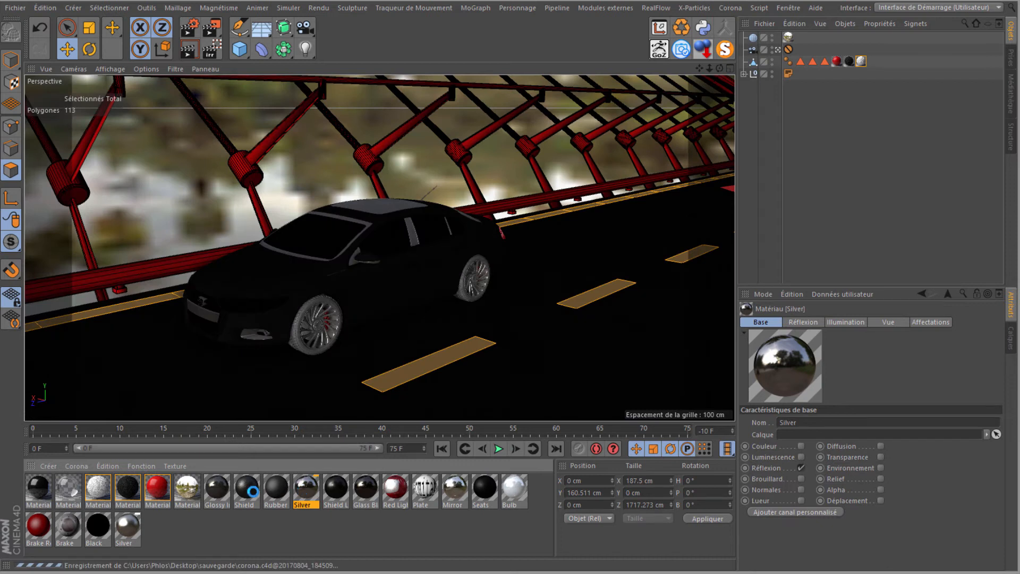
click(39, 489)
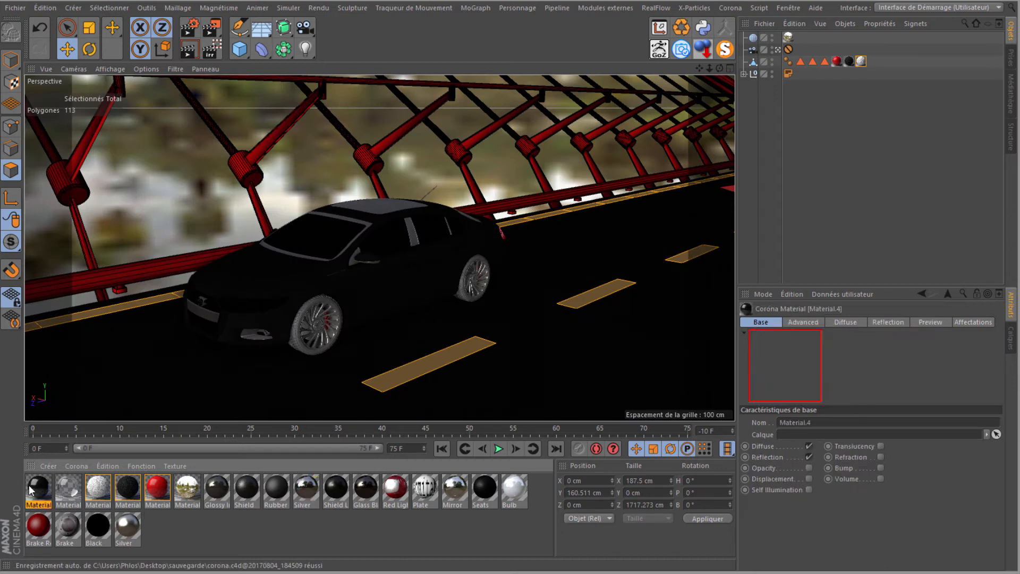
click(72, 466)
click(82, 483)
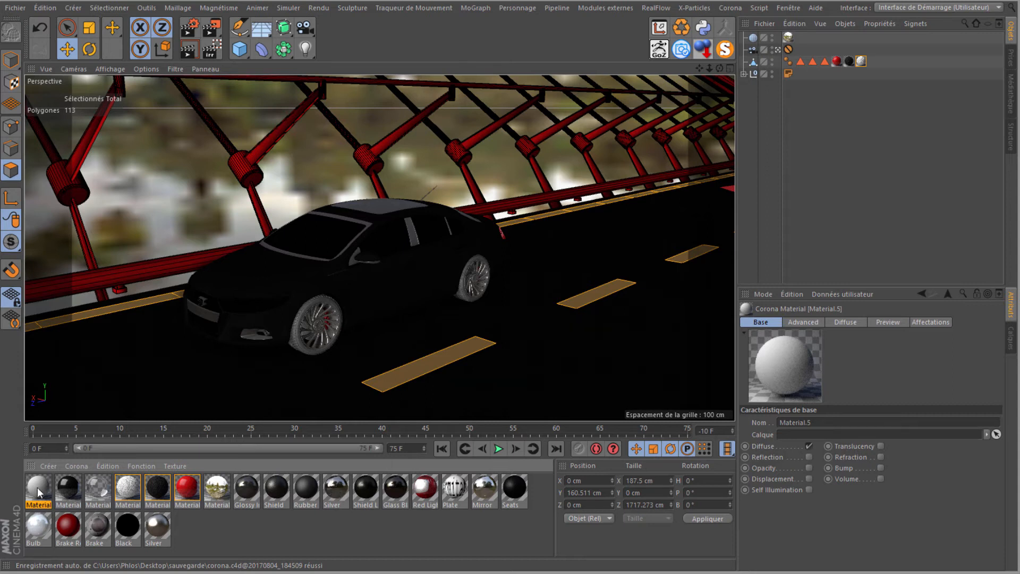
drag(0, 95, 398, 122)
click(237, 253)
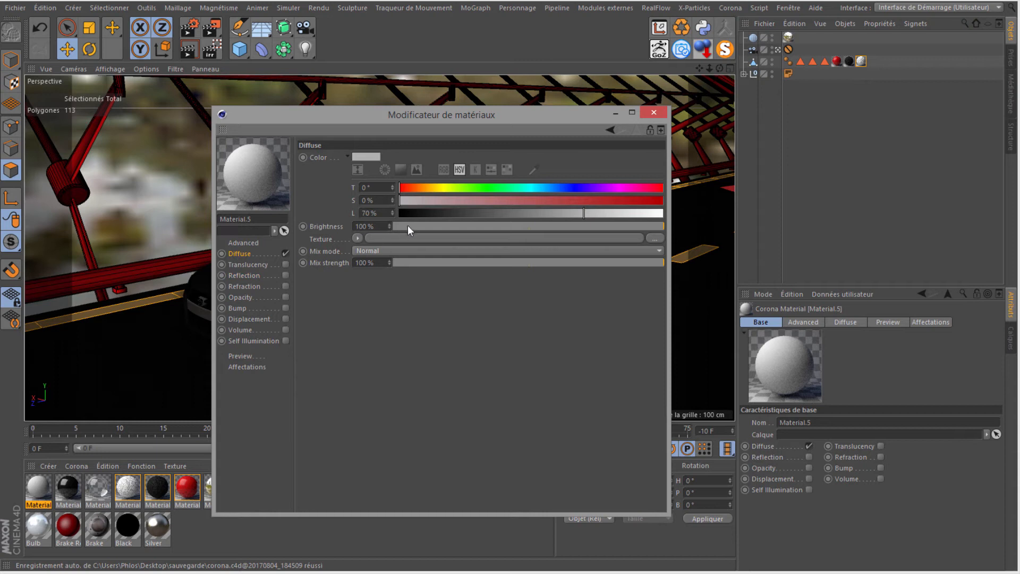
drag(409, 213, 461, 213)
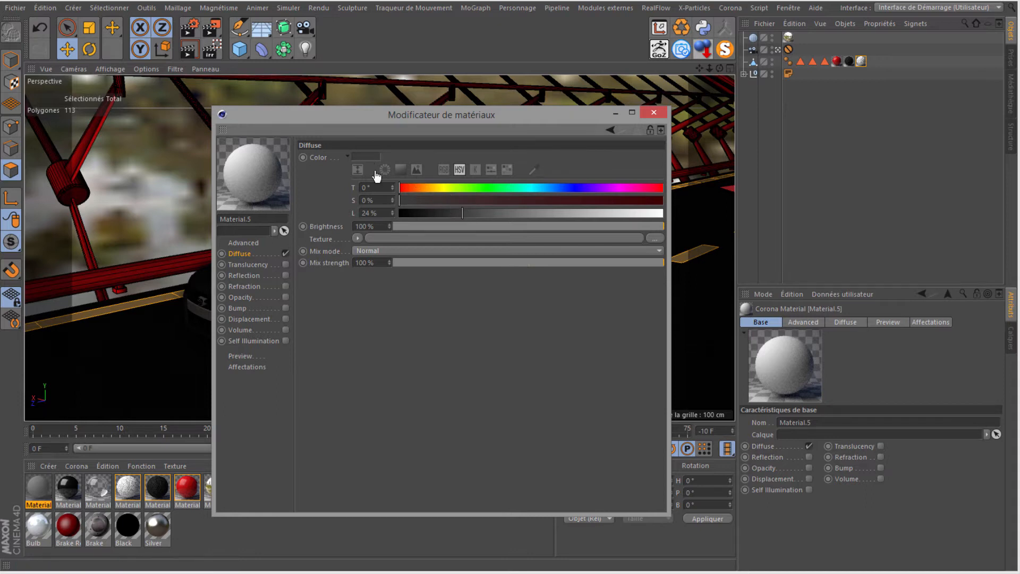
- Enable reflection on the silver material with a Fresnel IOR of 5 and replace the car's original Silver material with it
click(286, 274)
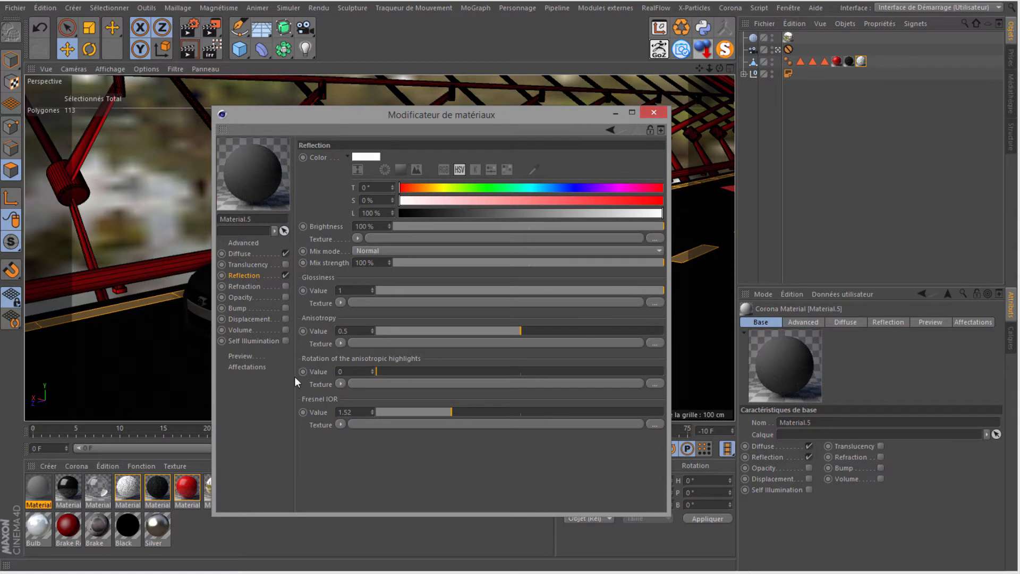
click(356, 412)
text(5)
key(Return)
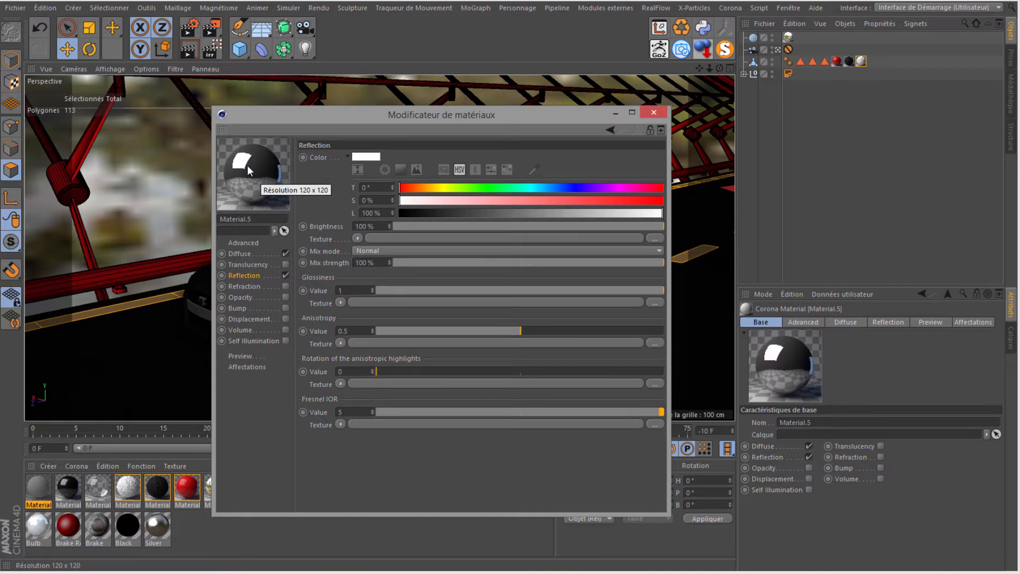
drag(331, 120, 512, 150)
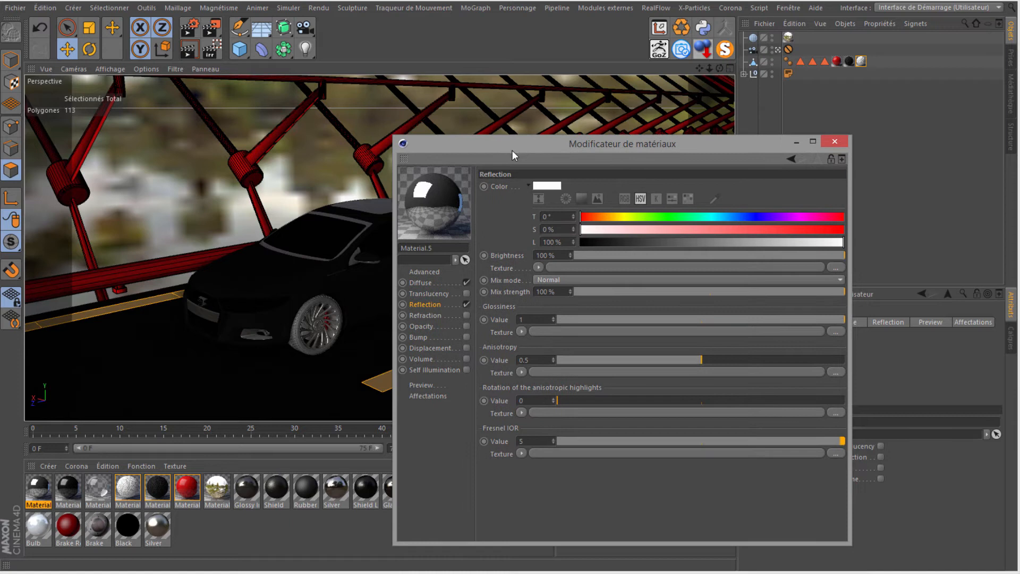
click(834, 142)
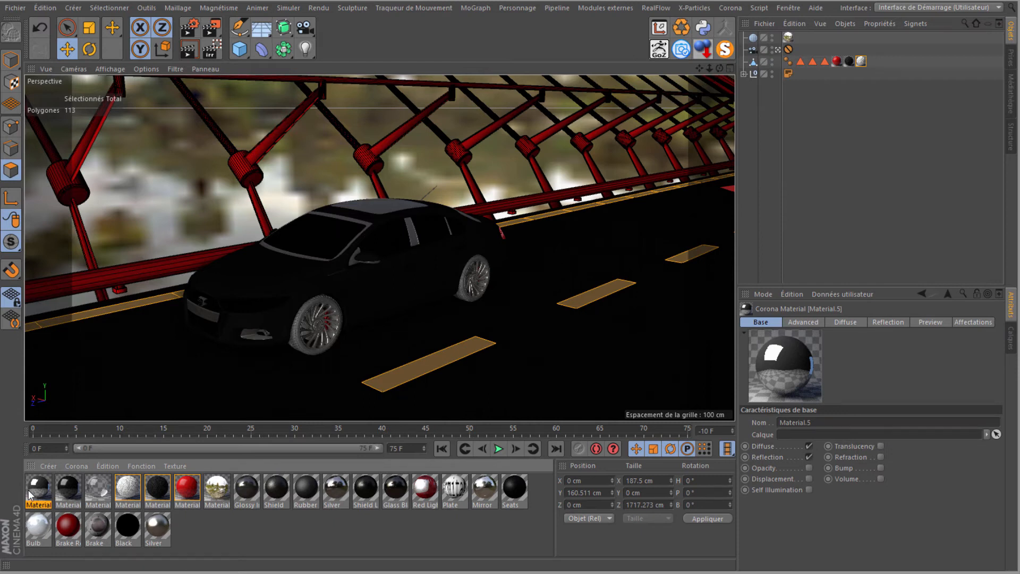
mouse_move(28, 491)
mouse_down()
mouse_move(337, 499)
mouse_move(336, 488)
mouse_move(38, 494)
mouse_up()
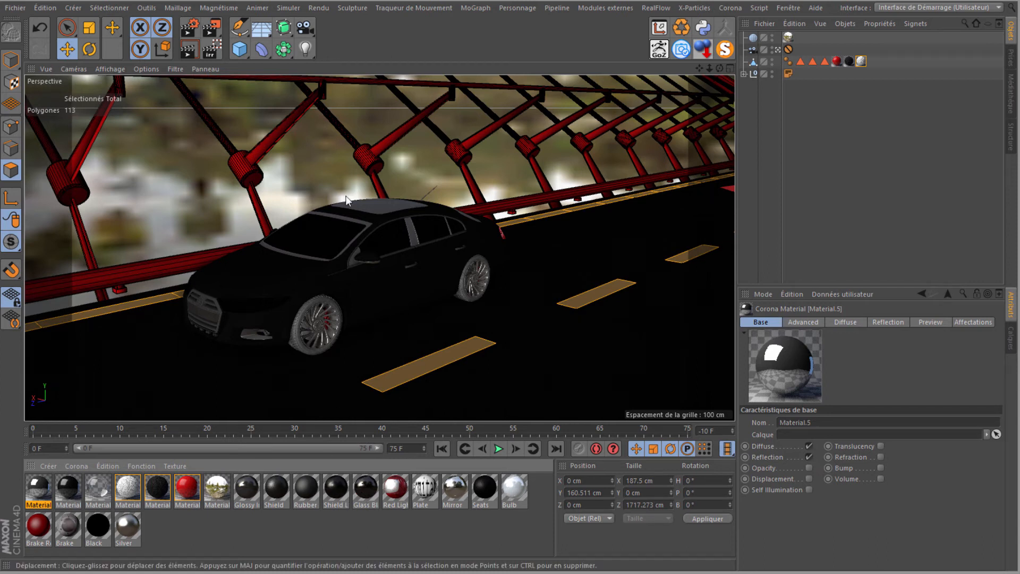
- Switch to model mode and select the Glass Black trim around the sedan's rear window in the viewport
click(11, 60)
click(67, 28)
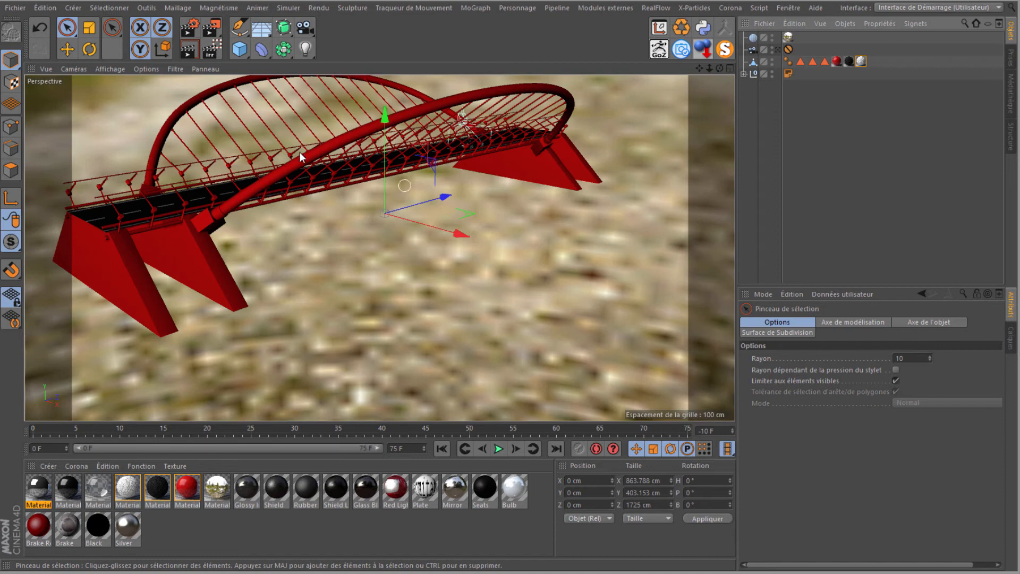
scroll(425, 149, up, 4)
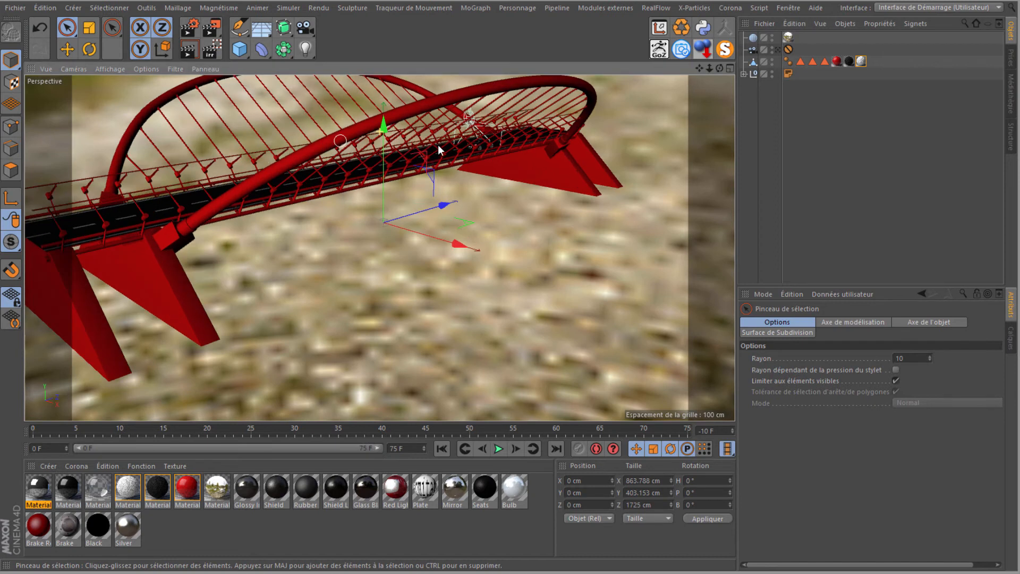
click(752, 72)
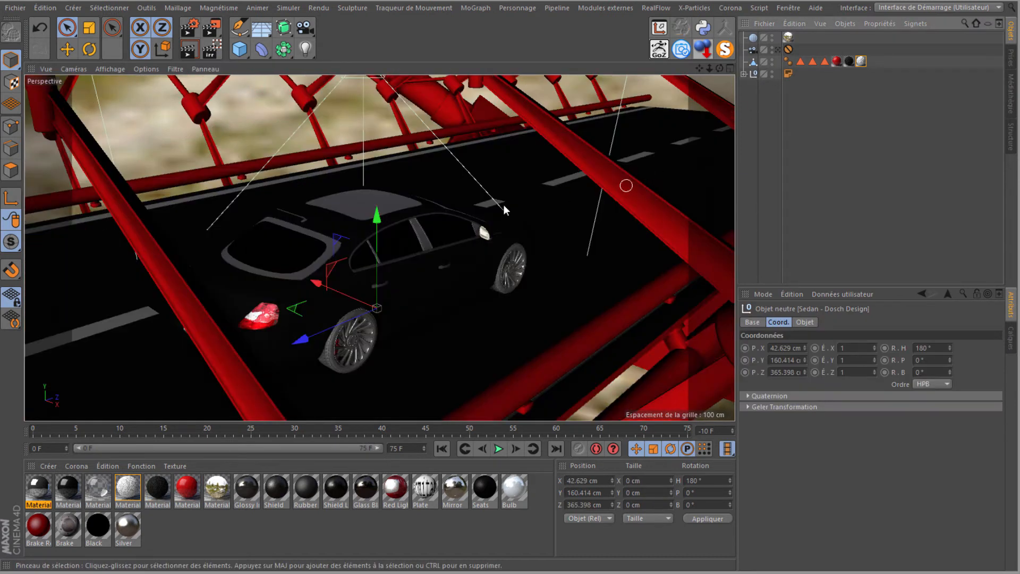
scroll(317, 235, up, 3)
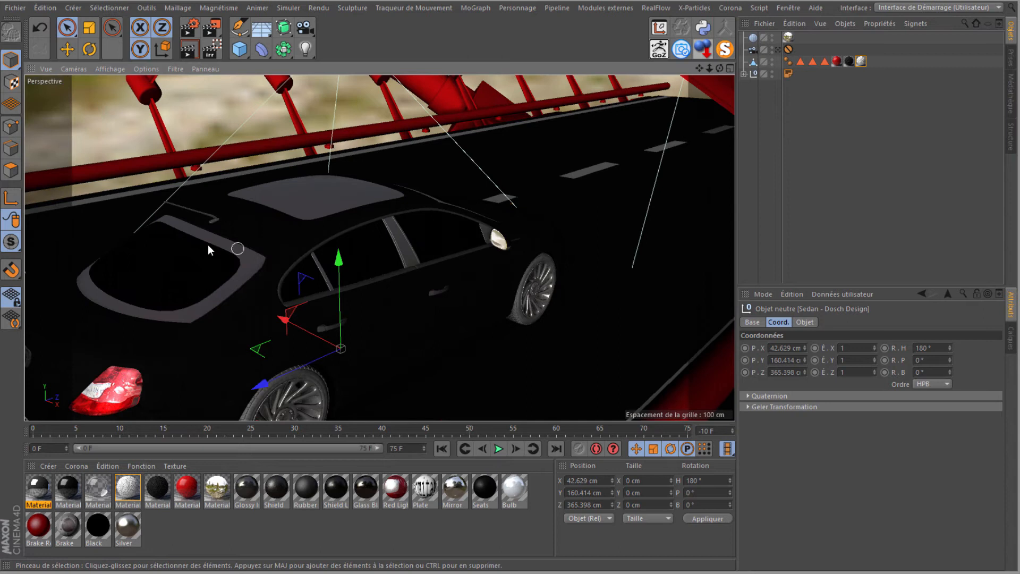
scroll(231, 256, up, 5)
click(276, 266)
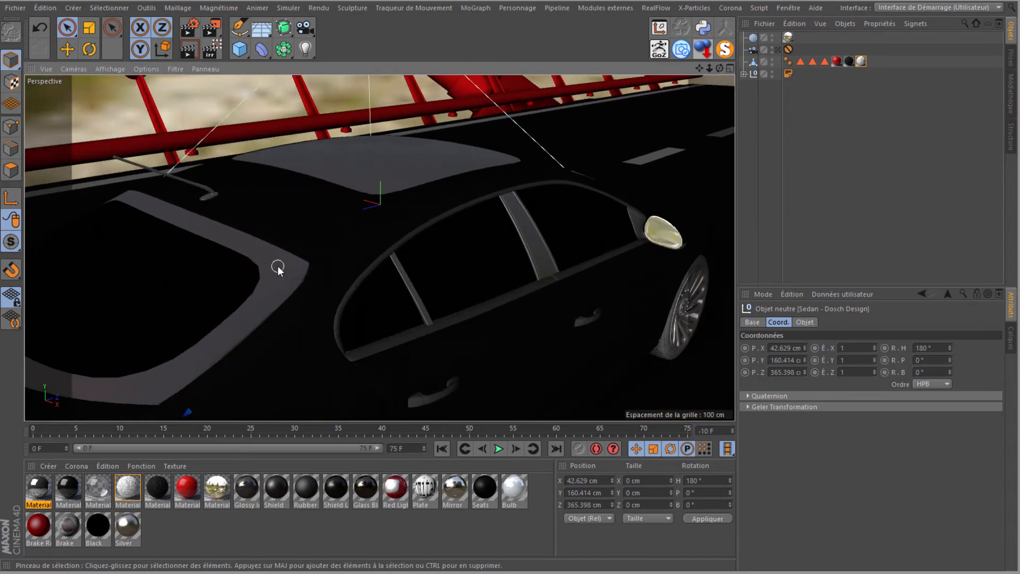
- Expand the sedan's object hierarchy to examine the Windows group and select the Glass Black material
click(744, 74)
click(744, 73)
ctrl+click(744, 72)
scroll(761, 131, down, 8)
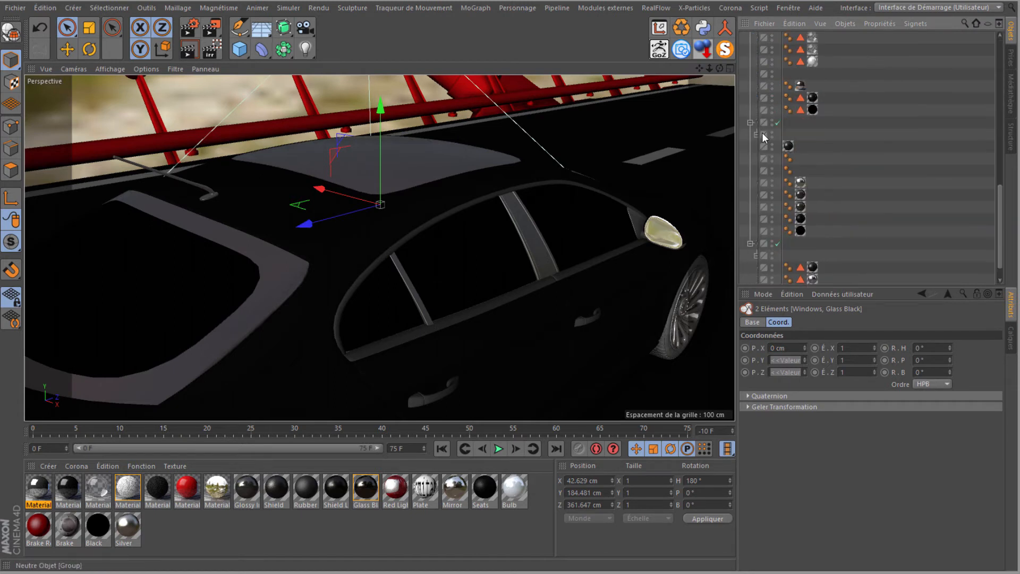
scroll(761, 133, up, 10)
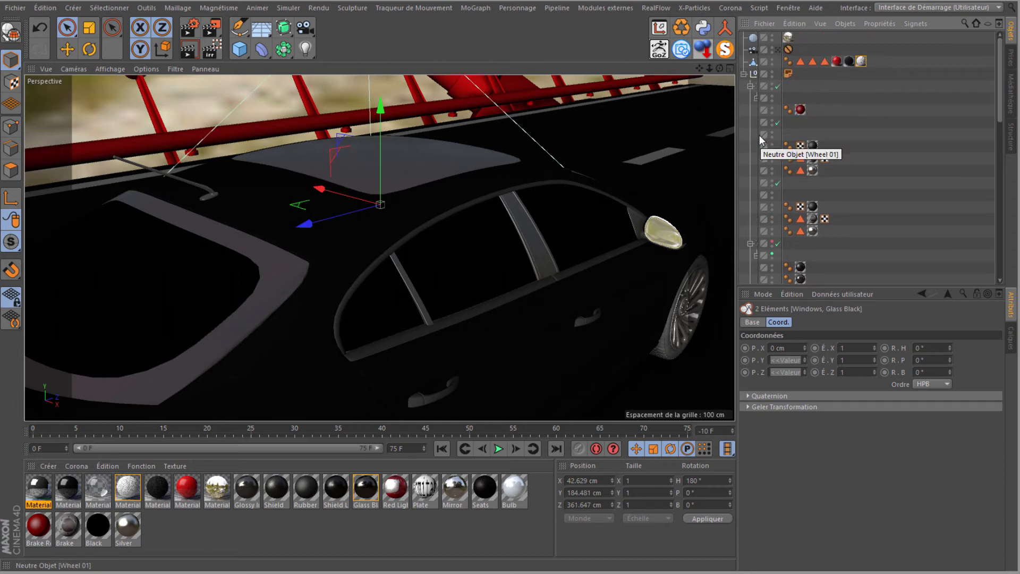
drag(781, 126, 823, 127)
scroll(789, 249, down, 2)
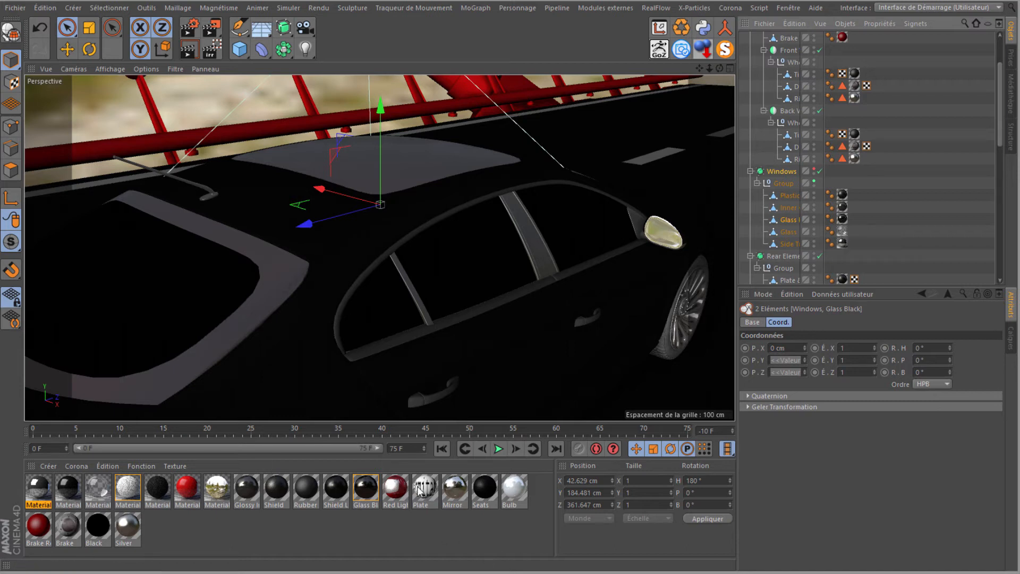
click(365, 497)
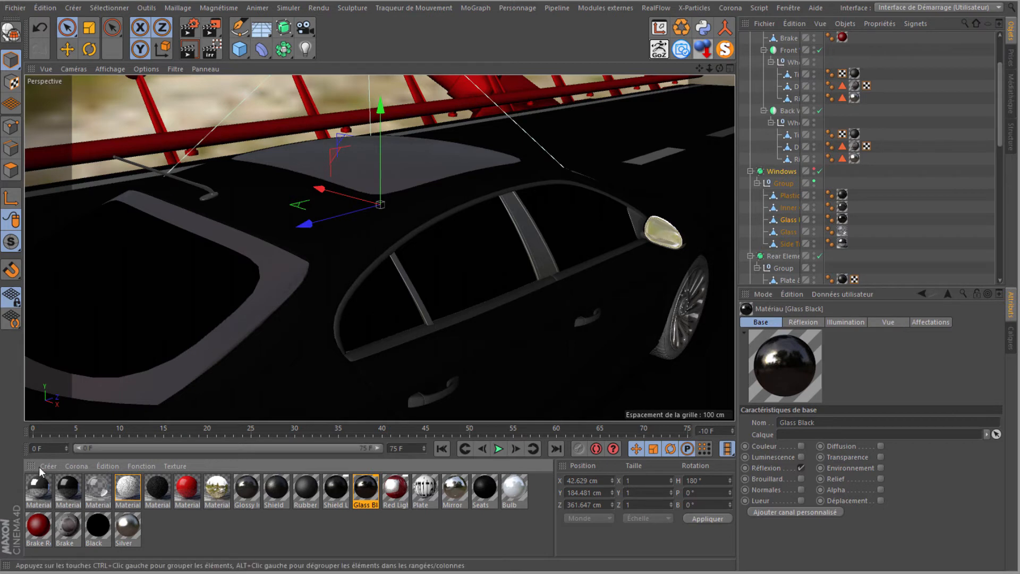
- Create a new Corona material and enable its reflection with a Fresnel IOR of 1.2 and a glossiness of 0.7
click(75, 466)
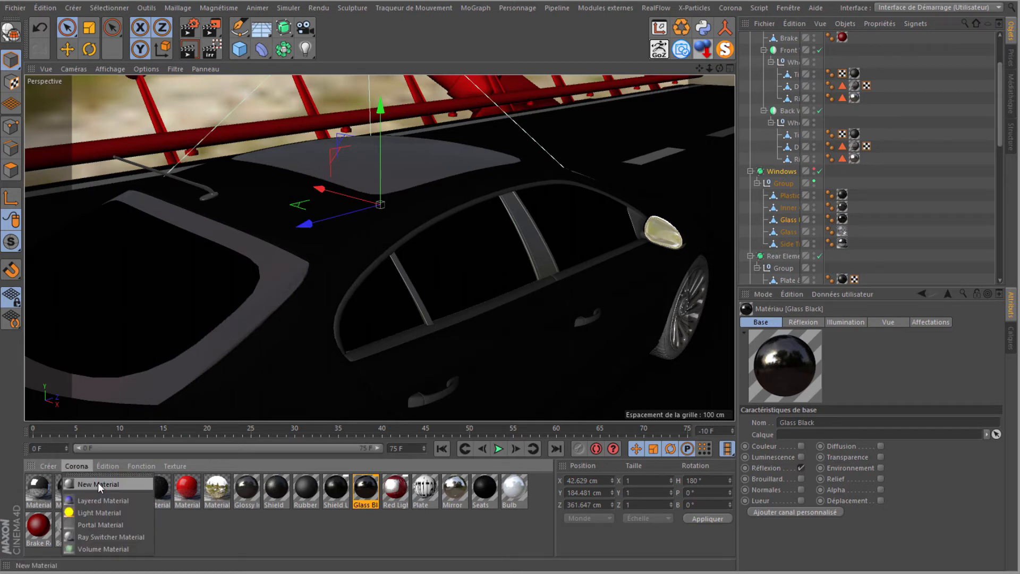
click(98, 484)
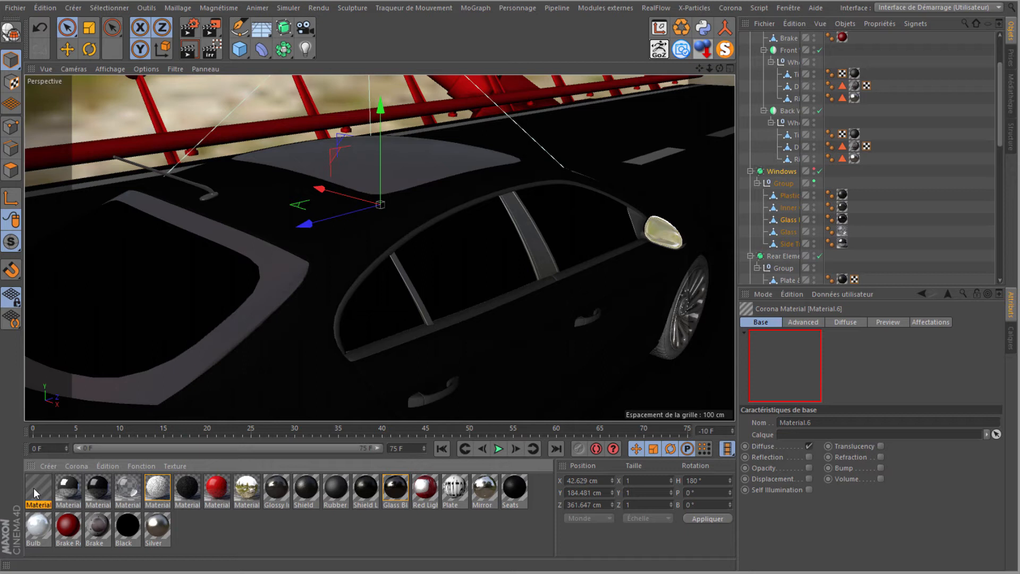
drag(1, 77, 521, 162)
mouse_move(465, 261)
mouse_down()
mouse_move(474, 259)
mouse_move(467, 262)
mouse_up()
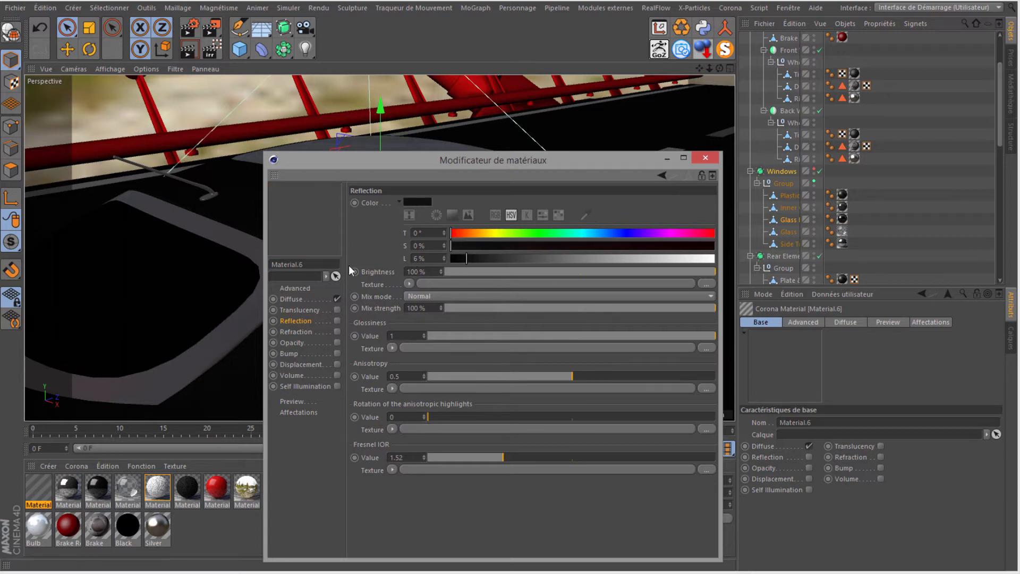
click(338, 319)
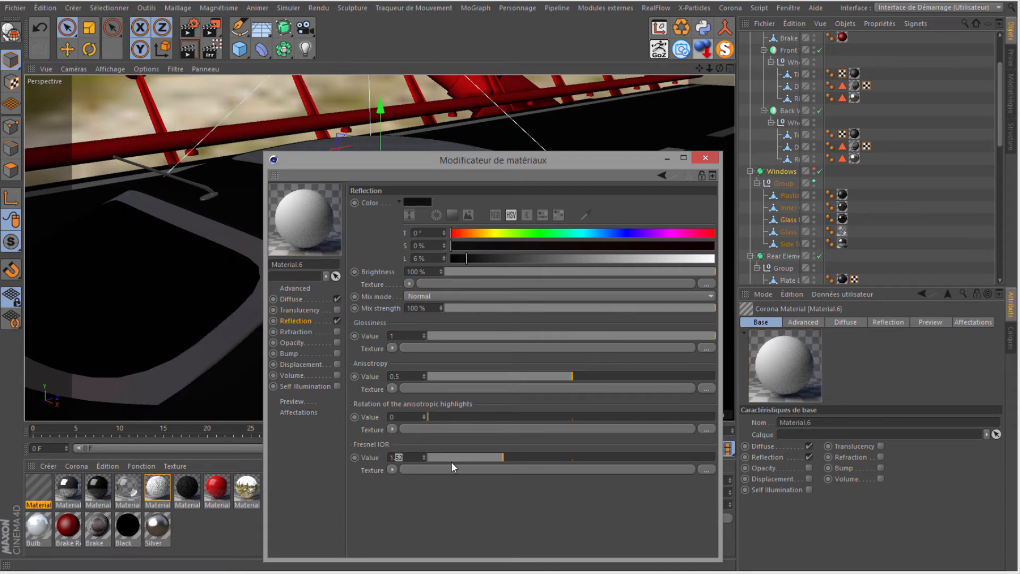
key(BackSpace)
key(Return)
drag(693, 340, 647, 342)
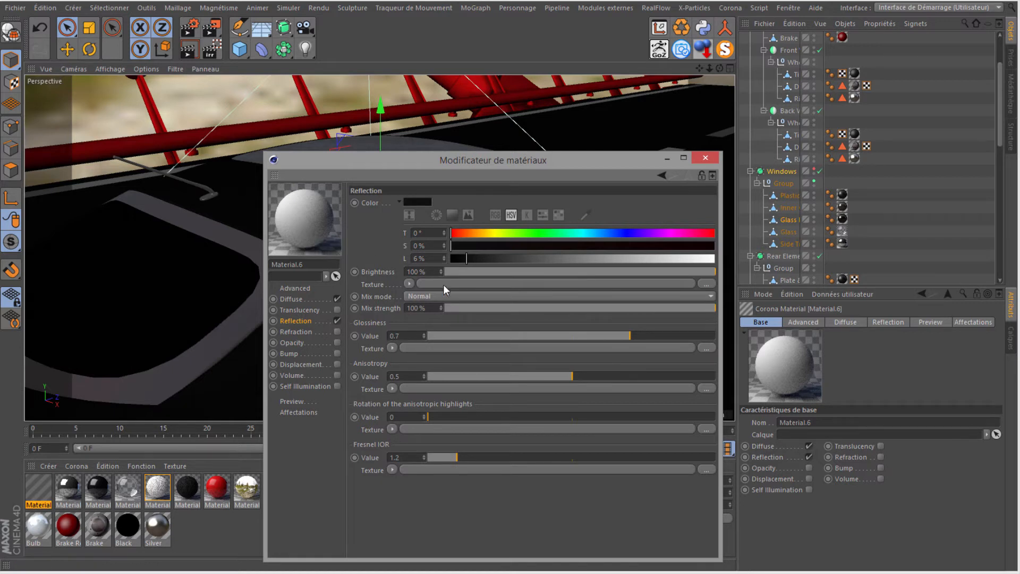
- Set the new material's reflection lightness to 100 % and diffuse lightness to 6 %, and leave the material editor
drag(466, 258, 689, 257)
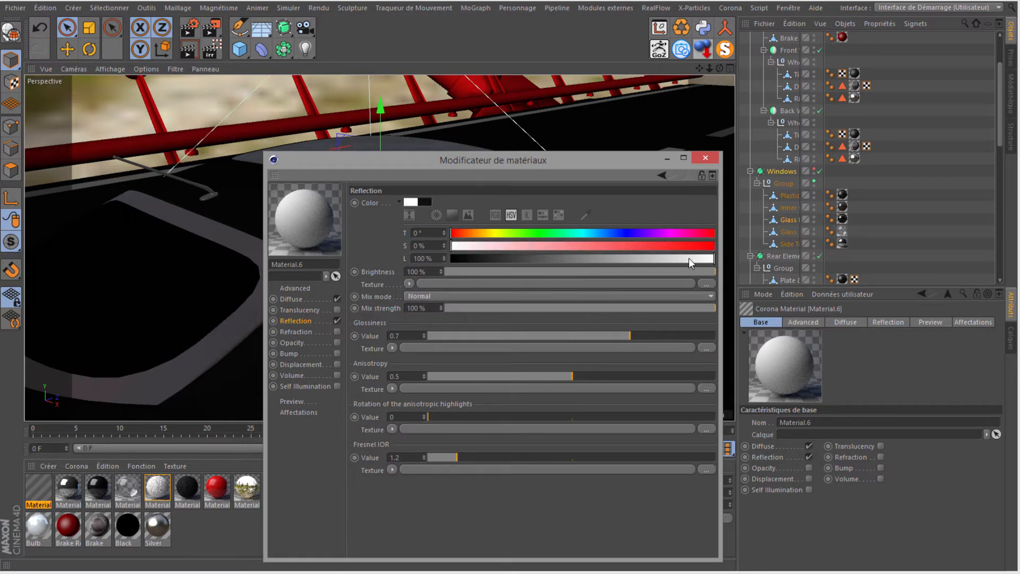
click(289, 299)
drag(472, 259, 464, 259)
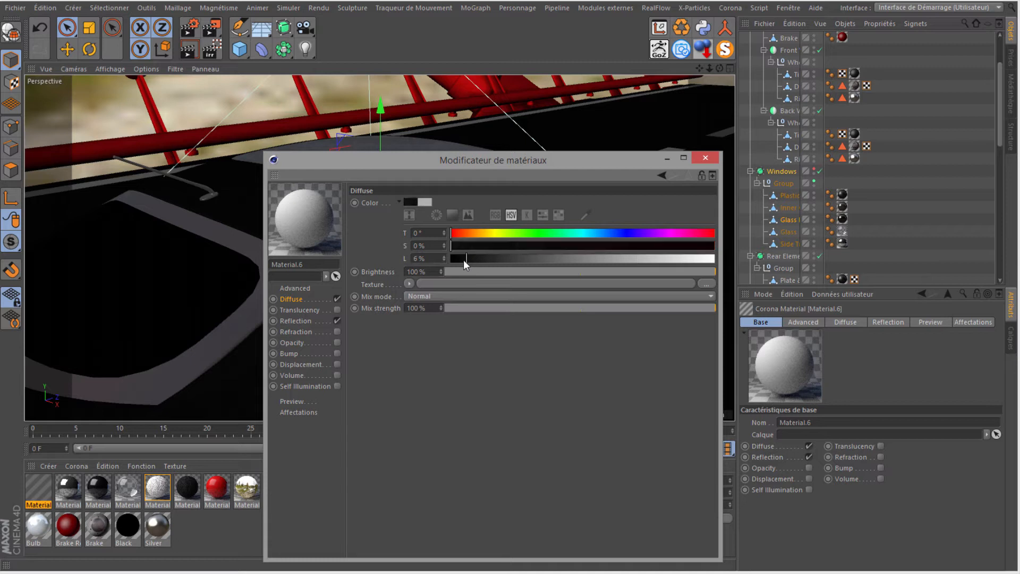
click(290, 321)
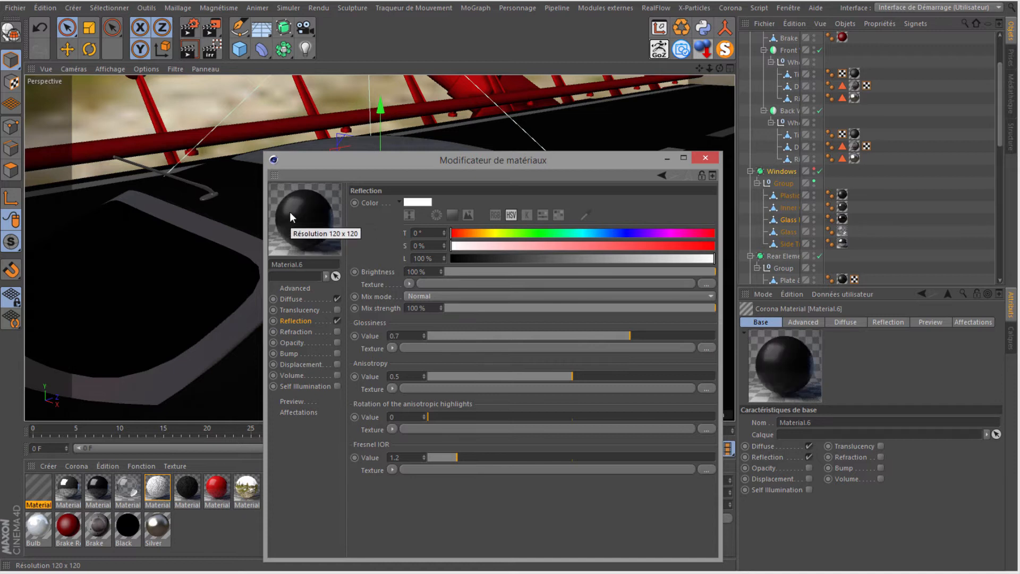
drag(344, 162, 452, 159)
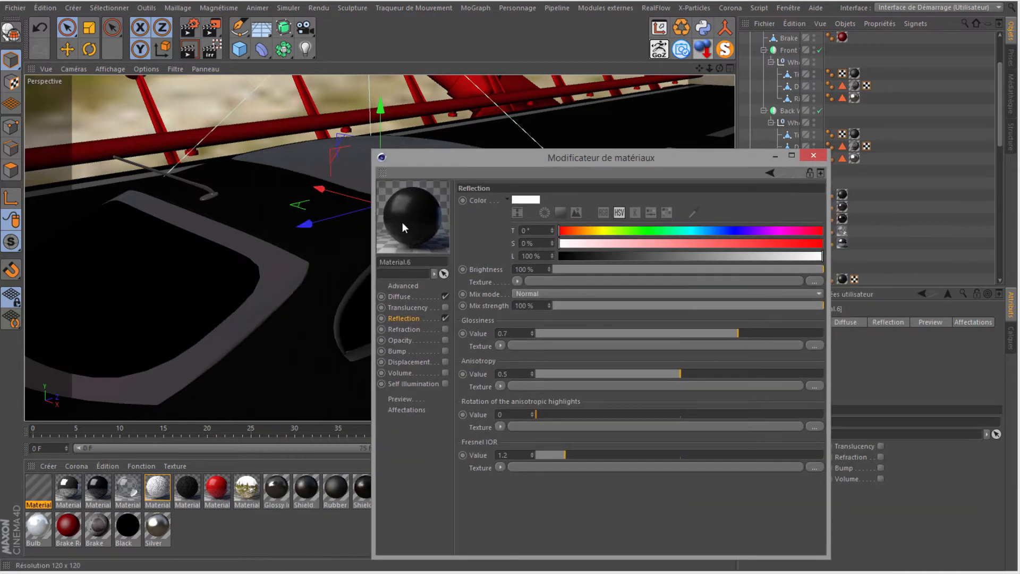
click(812, 157)
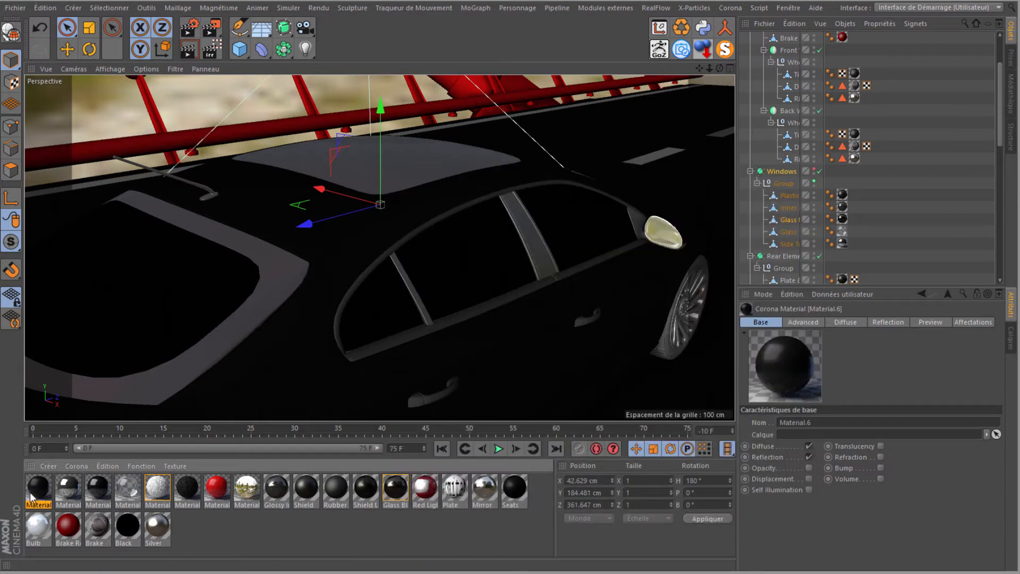
- Replace the Glass Black material with the new dark Corona material, and move it and the silver Corona material to the front of the material list
drag(32, 497, 398, 492)
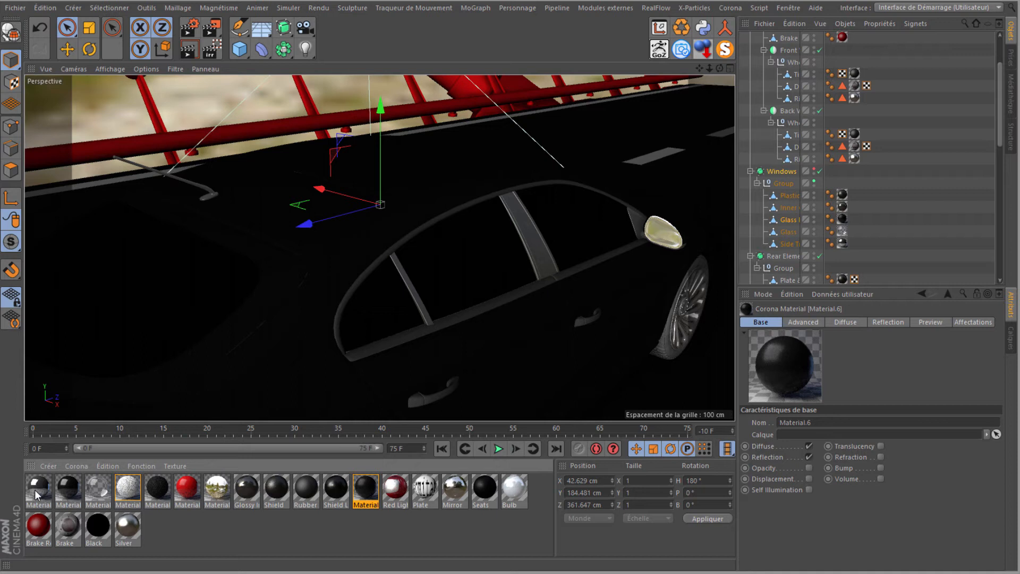
mouse_move(363, 493)
mouse_down()
mouse_move(21, 500)
mouse_move(38, 502)
mouse_up()
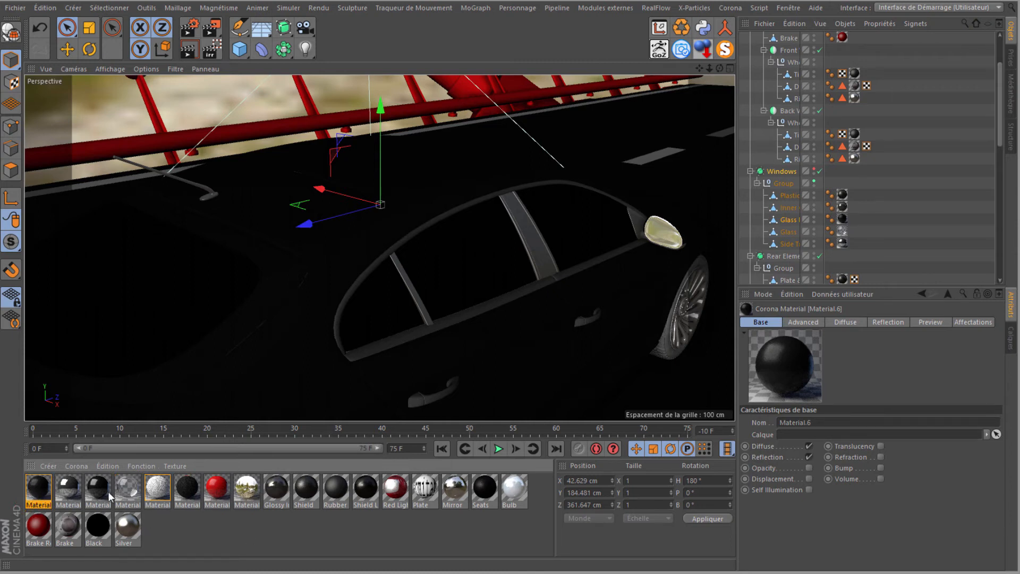
click(71, 489)
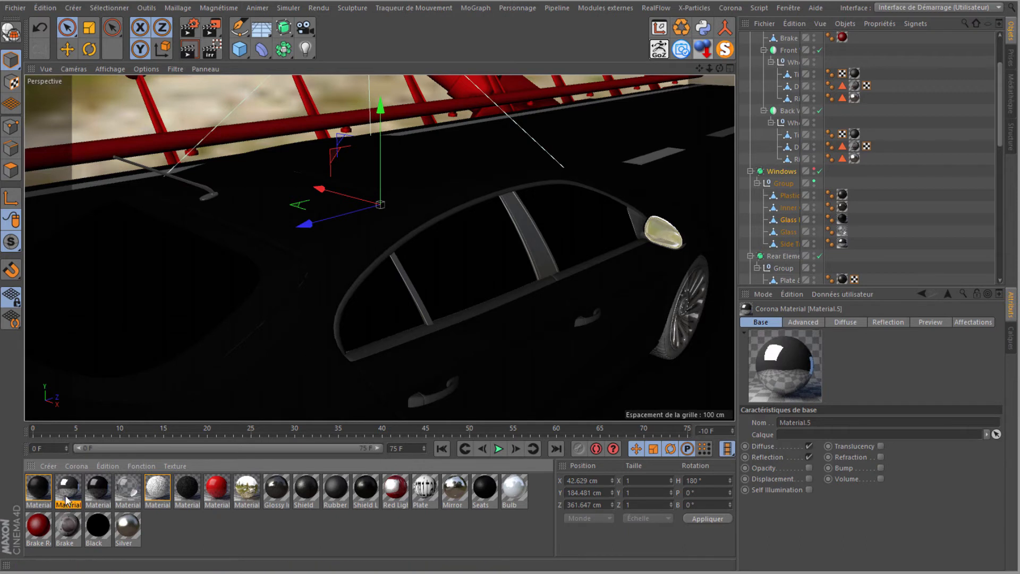
drag(67, 490, 32, 490)
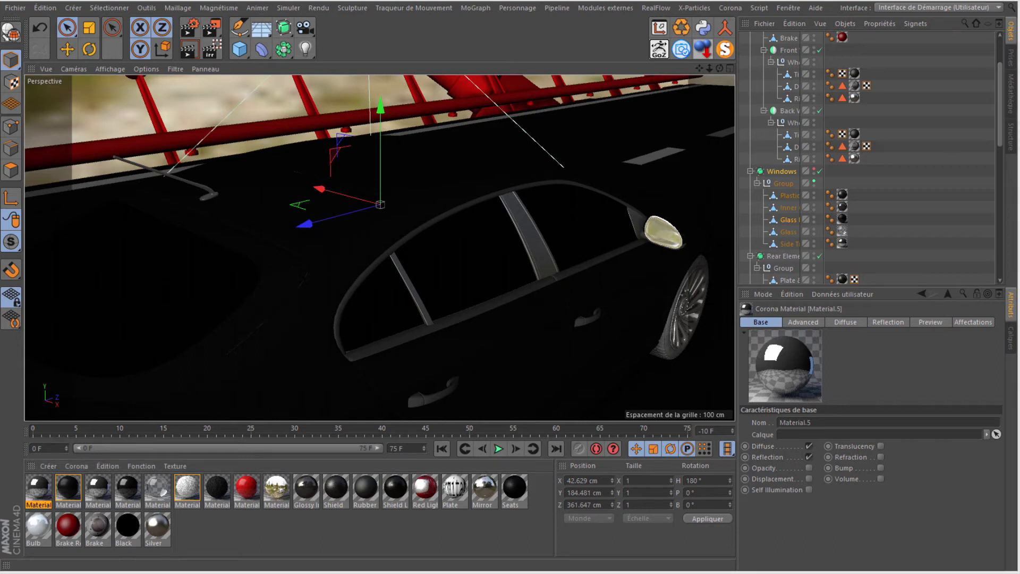
- Set the silver Corona material's reflection glossiness to about 0.69 and leave the material editor
double_click(39, 488)
drag(304, 128, 535, 156)
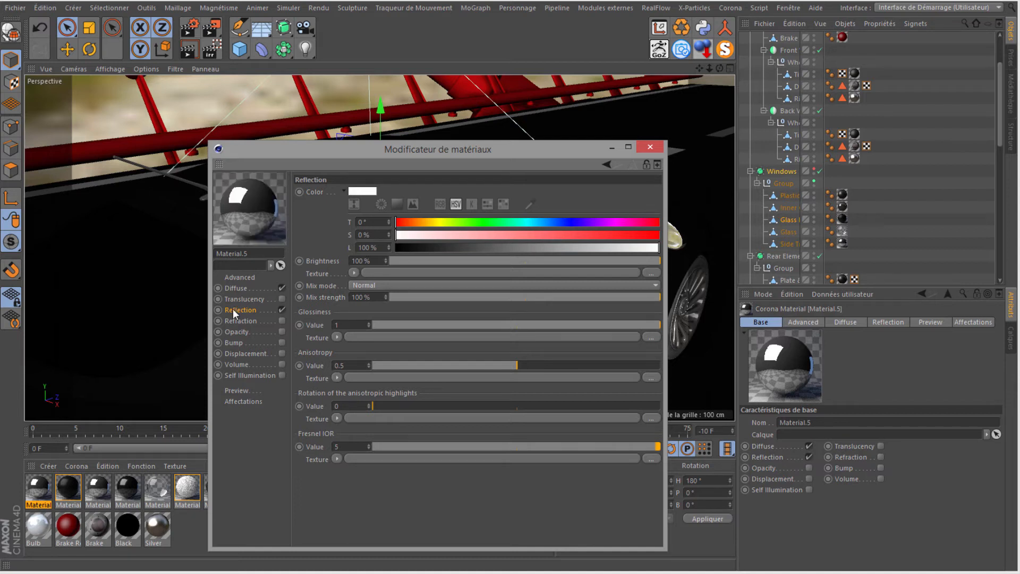
drag(649, 326, 597, 331)
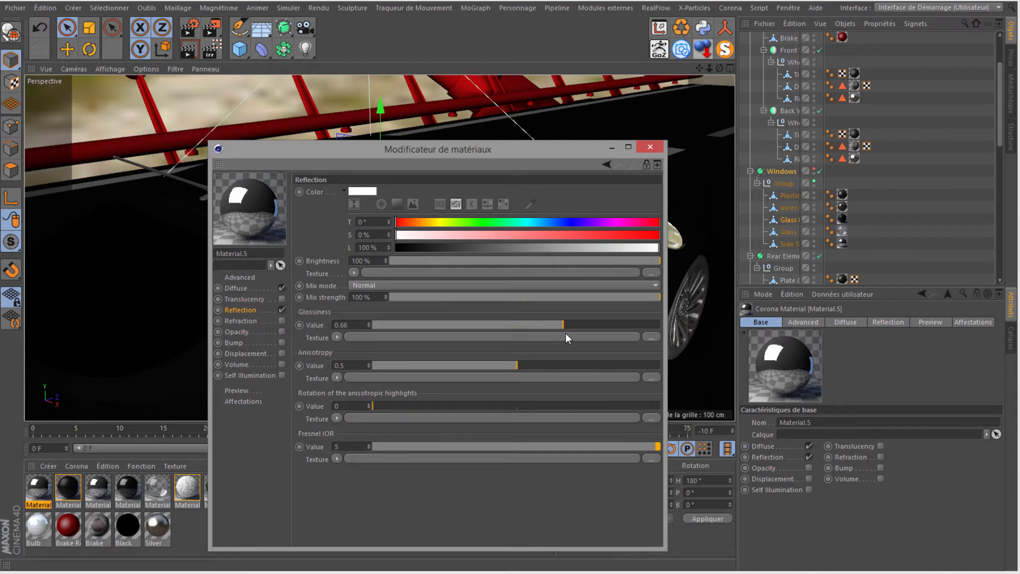
drag(573, 333, 576, 332)
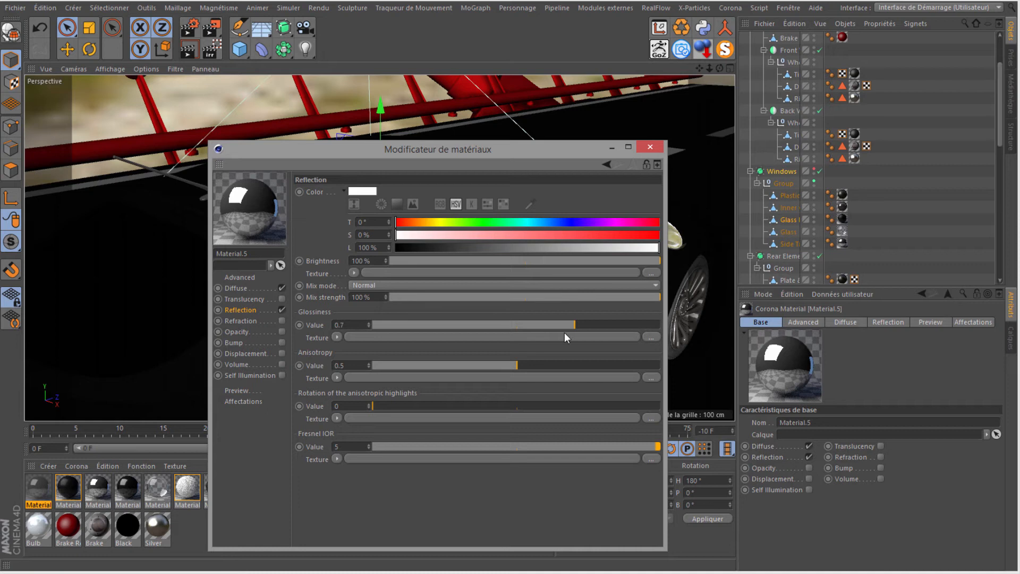
drag(574, 326, 524, 331)
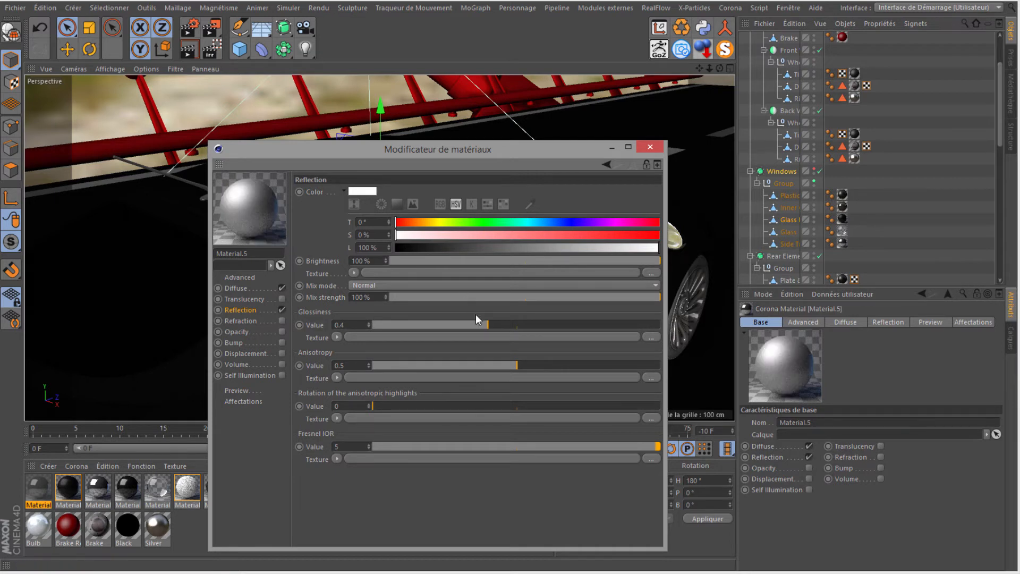
drag(488, 325, 556, 327)
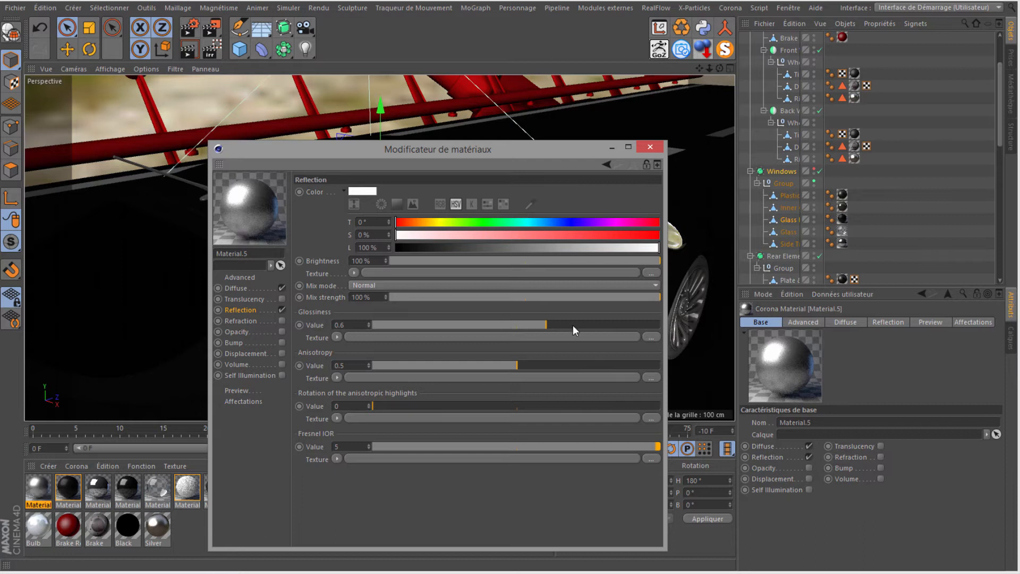
drag(576, 328, 573, 330)
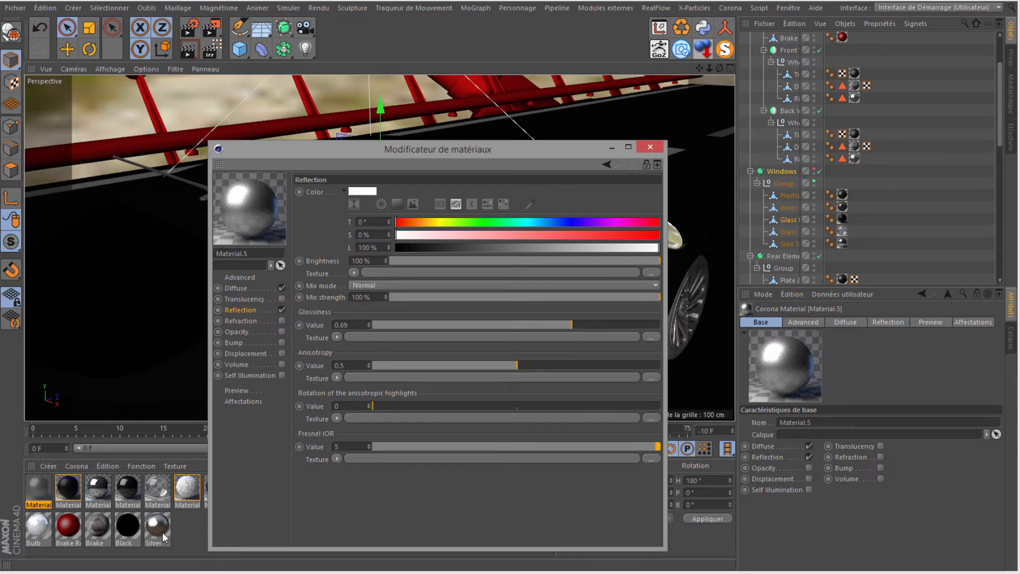
click(654, 146)
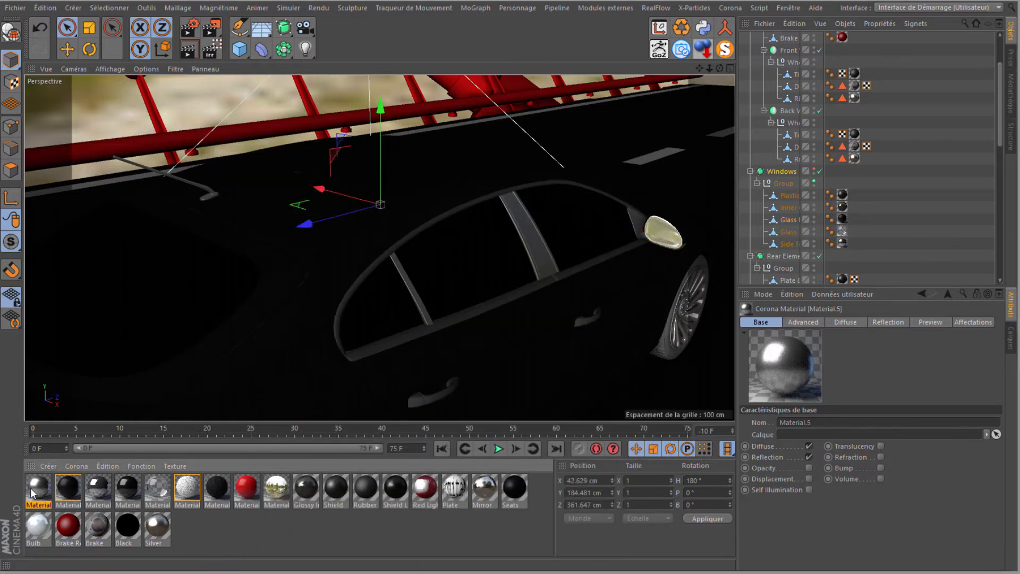
- Replace the Silver material with the silver Corona material, and move that Corona material back to the front of the material list
drag(159, 531, 160, 536)
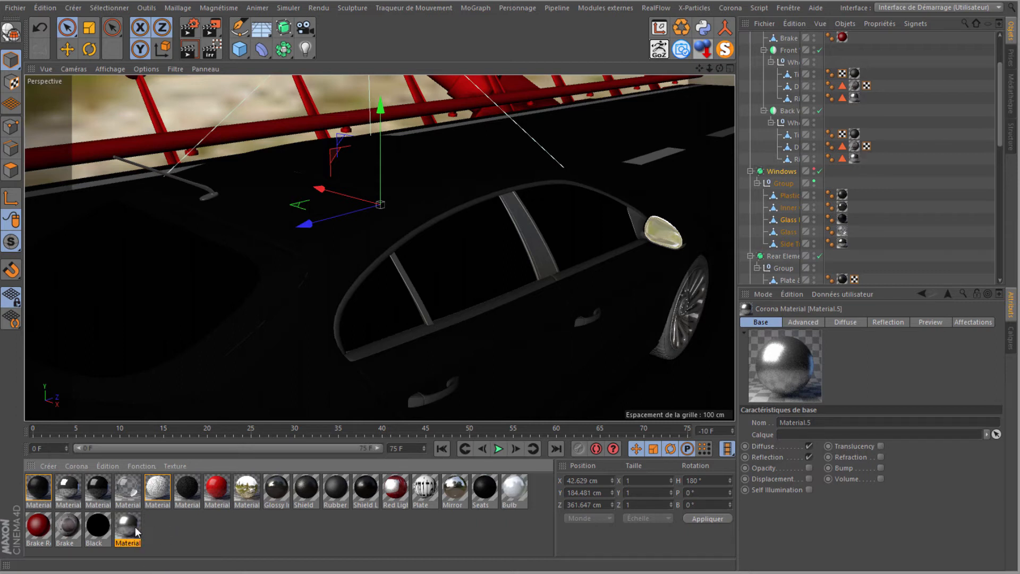
drag(30, 489, 129, 531)
click(194, 490)
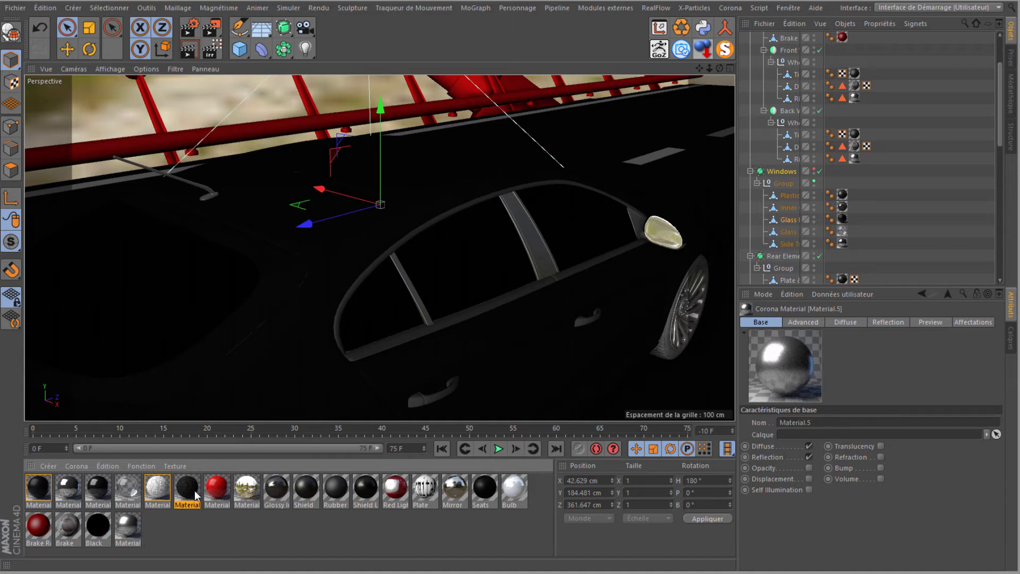
click(126, 531)
drag(128, 535, 27, 487)
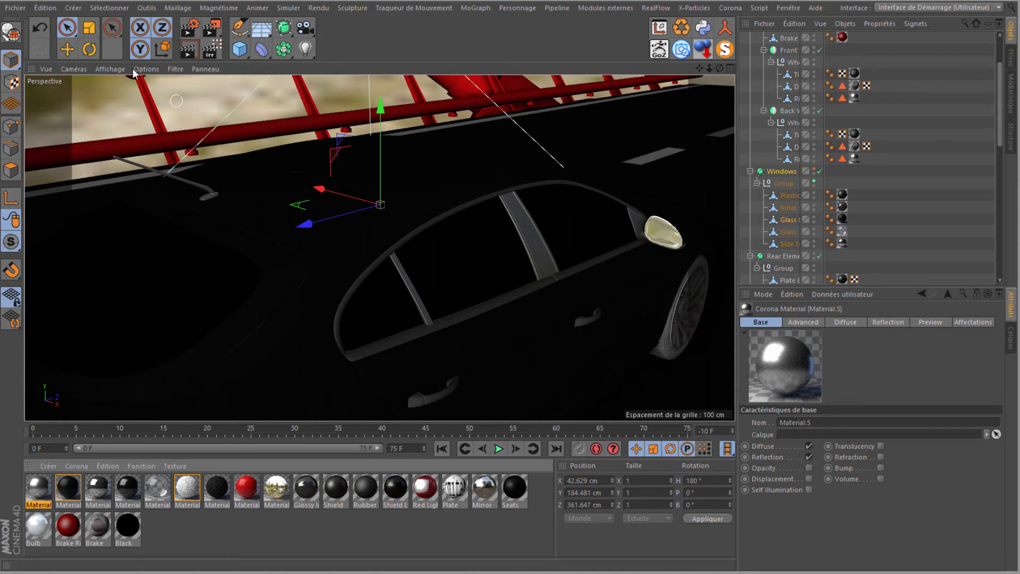
- Create a new Corona material and set its diffuse lightness to 3 %
click(80, 464)
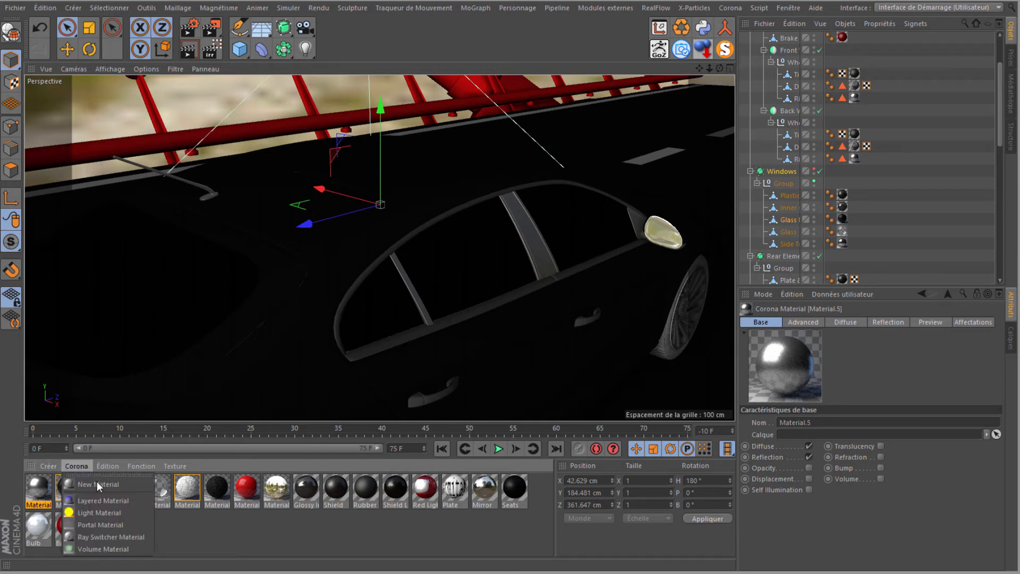
click(96, 481)
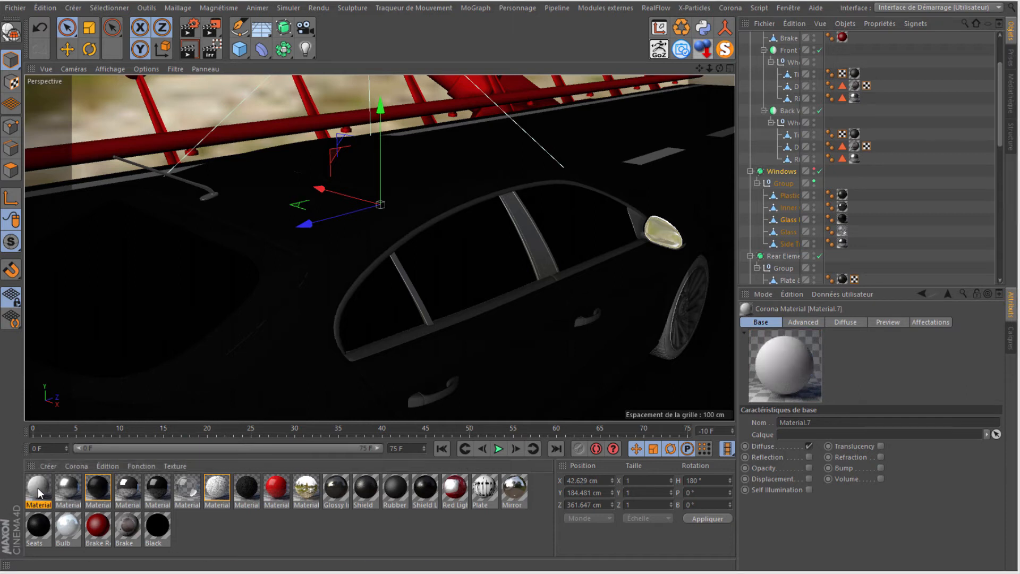
drag(0, 90, 306, 101)
click(208, 236)
drag(388, 200, 367, 200)
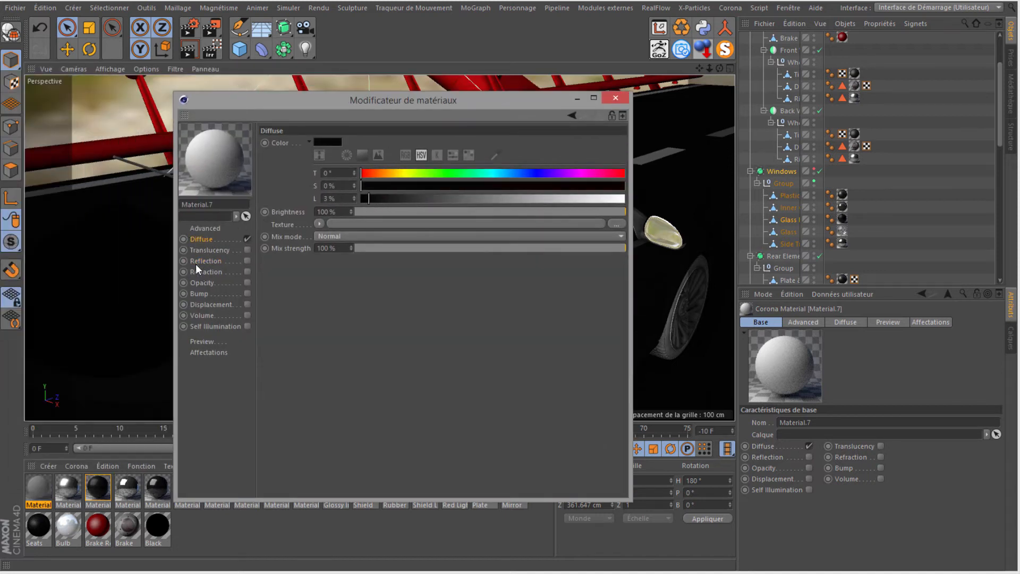
- Enable reflection on the new near-black material with a Fresnel IOR of 10, and leave the material editor
click(247, 261)
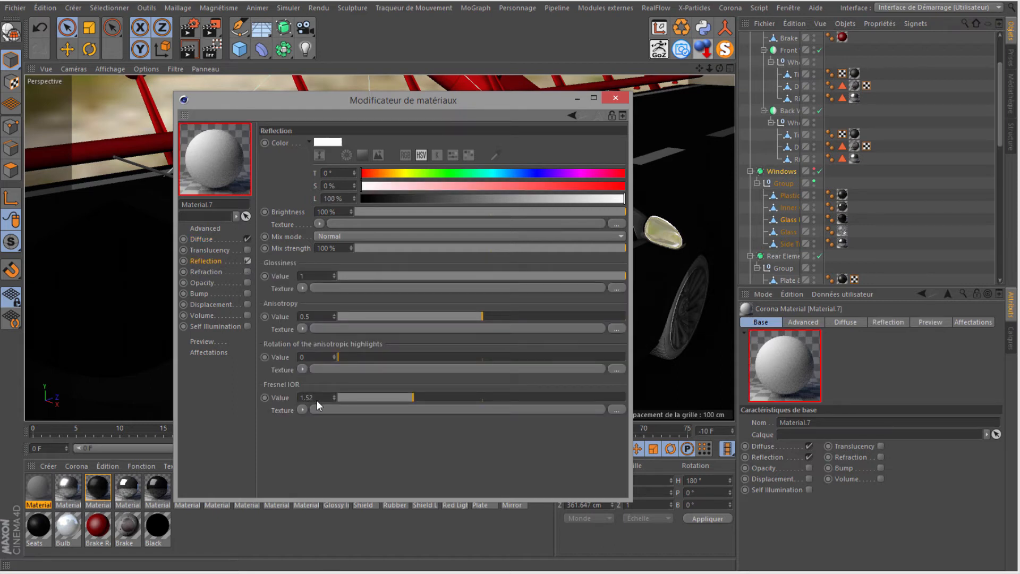
drag(312, 397, 296, 397)
text(10)
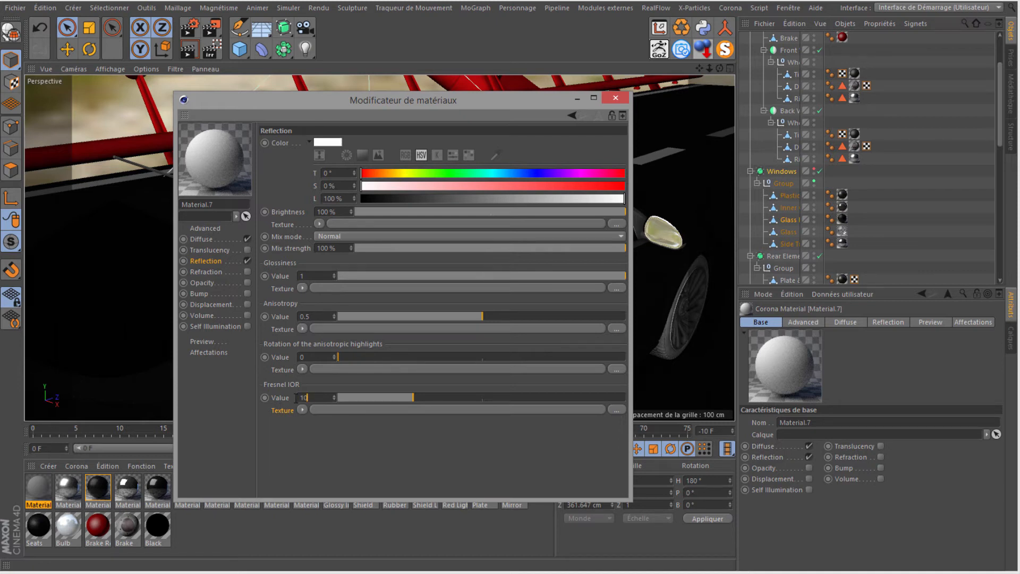
key(Return)
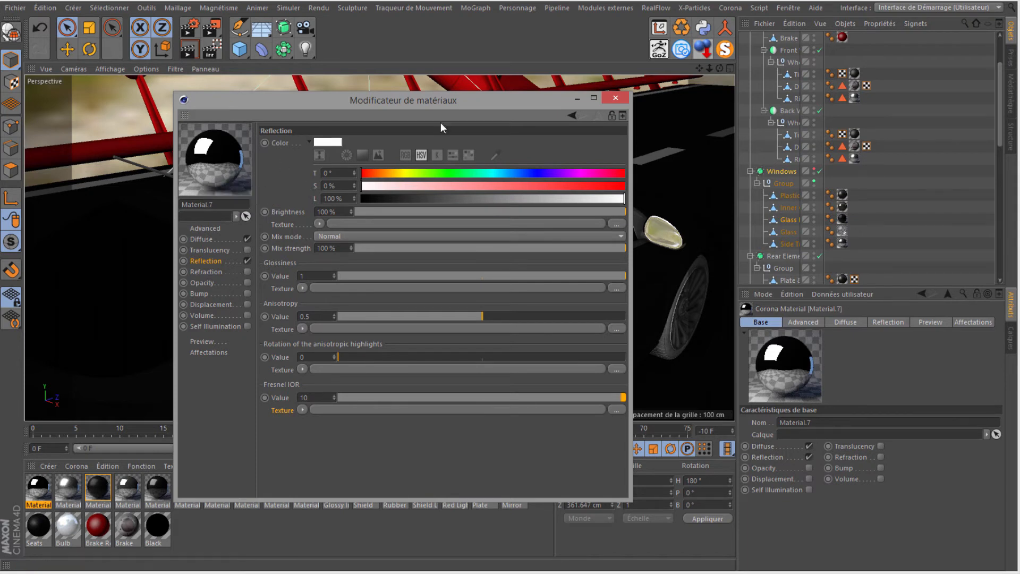
click(616, 99)
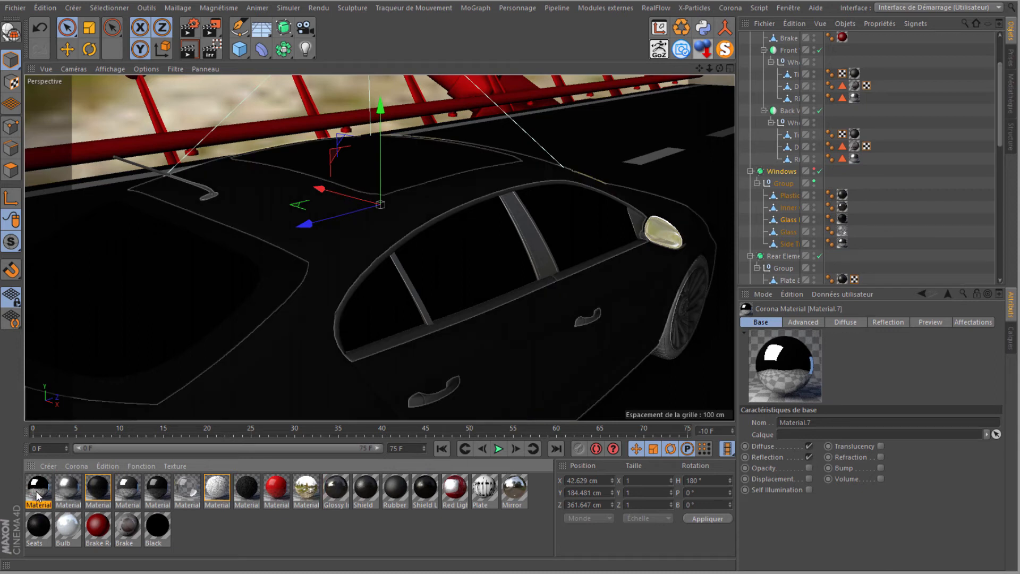
- Replace the Mirror material with the new reflective Corona material and show the scene through the camera
drag(515, 491, 32, 497)
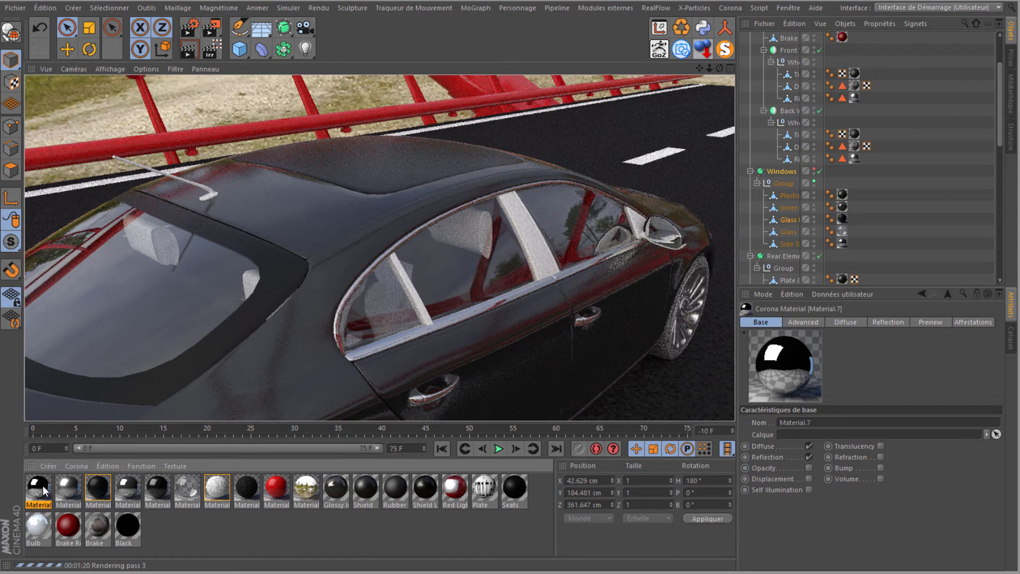
scroll(801, 96, up, 3)
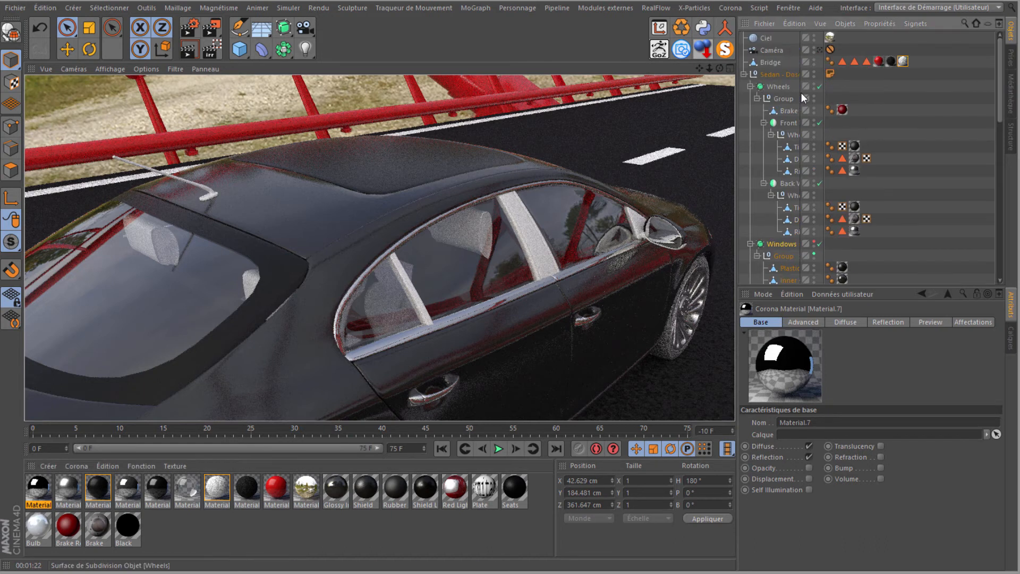
click(820, 48)
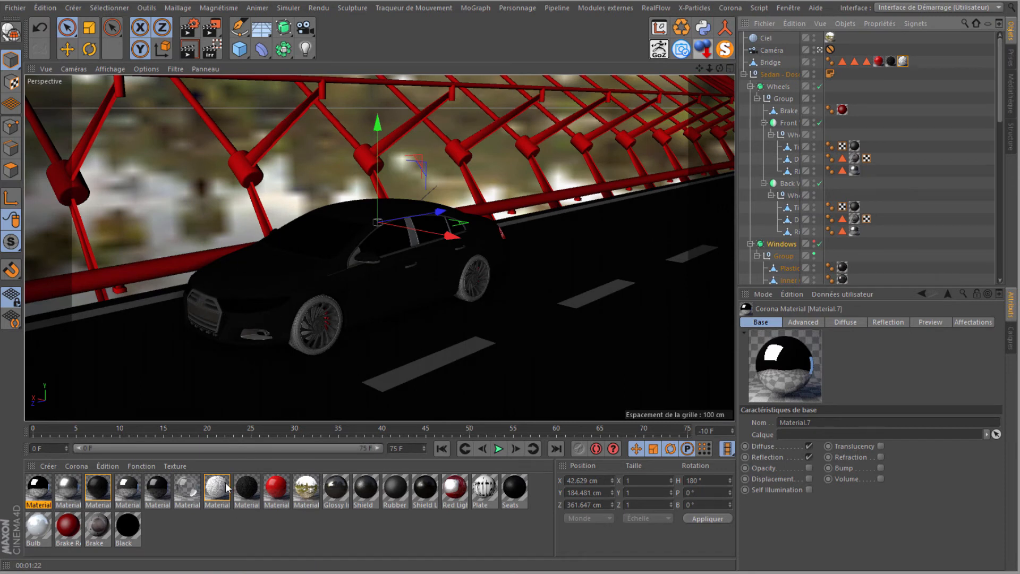
- Select the objects assigned to the Shield material, isolate them in the viewport to identify the parts, and end the isolation
click(366, 489)
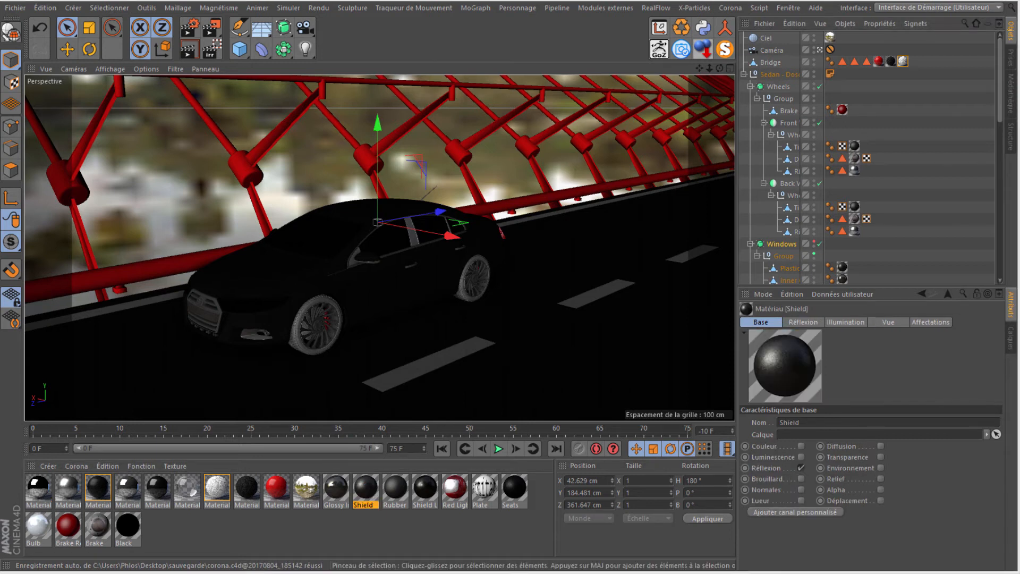
drag(0, 68, 352, 79)
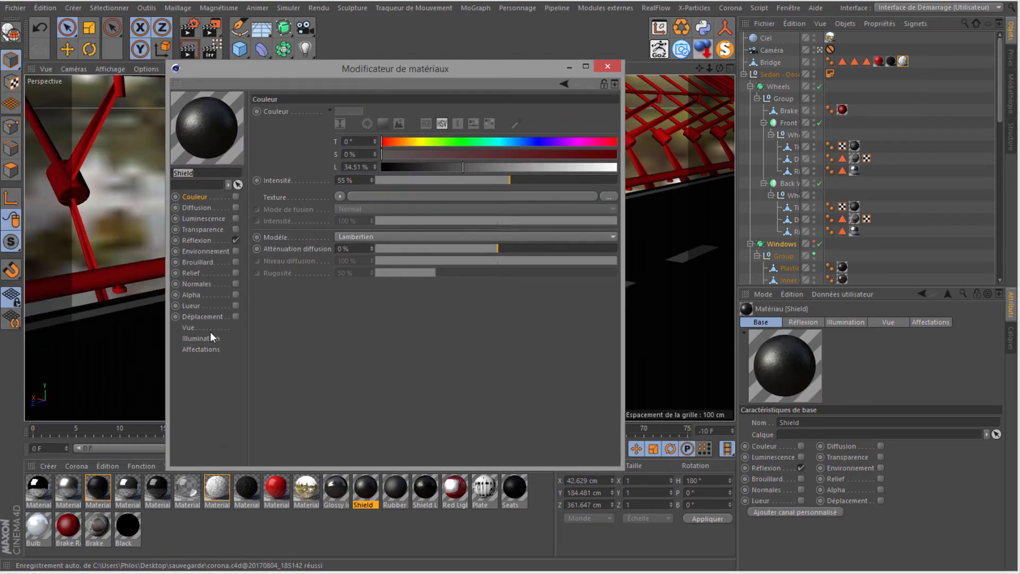
click(207, 350)
drag(315, 203, 297, 106)
right_click(326, 151)
click(350, 205)
click(607, 66)
click(724, 52)
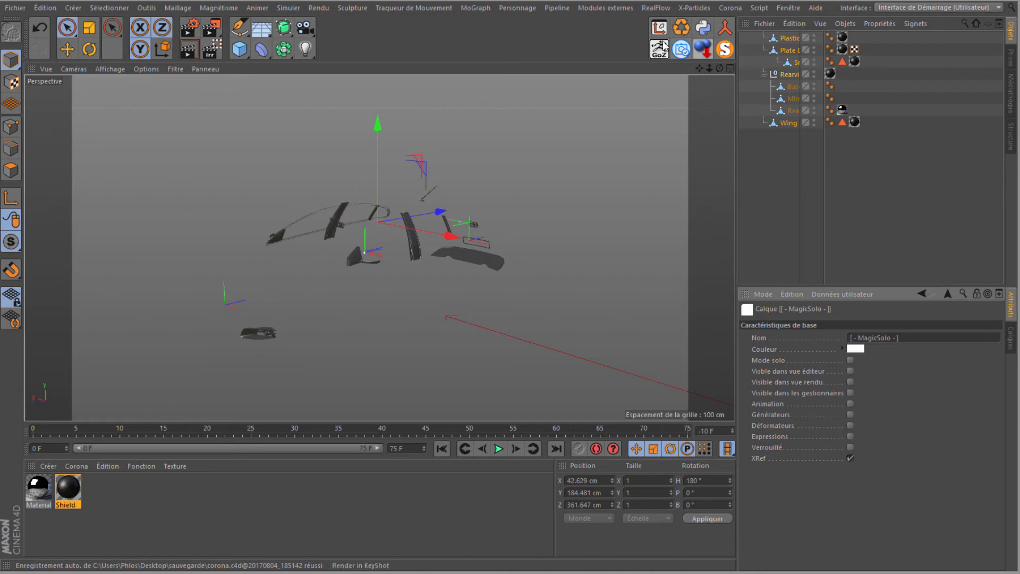
click(724, 49)
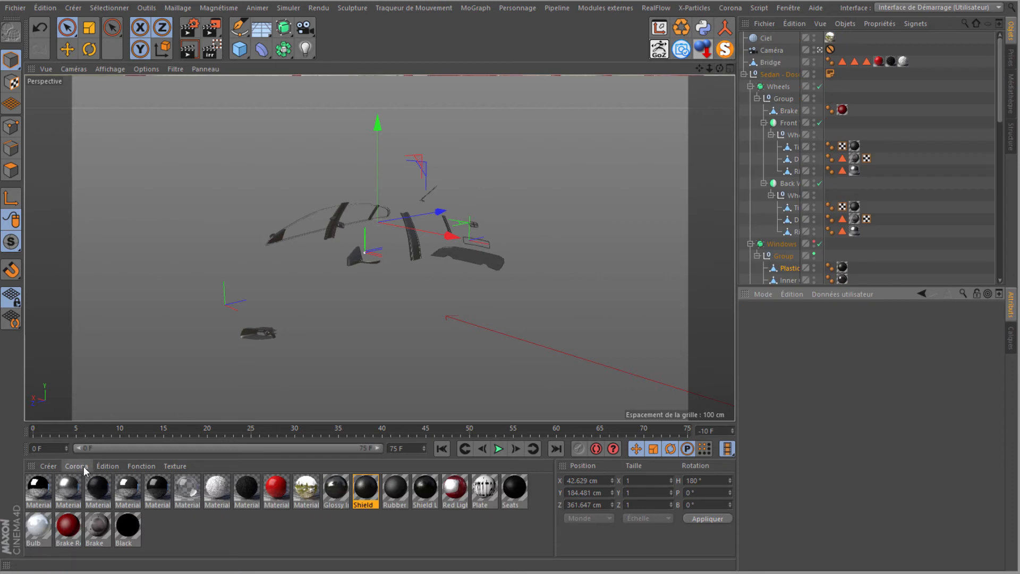
- Create another new Corona material and set its diffuse lightness to 10 %
click(108, 466)
mouse_move(80, 460)
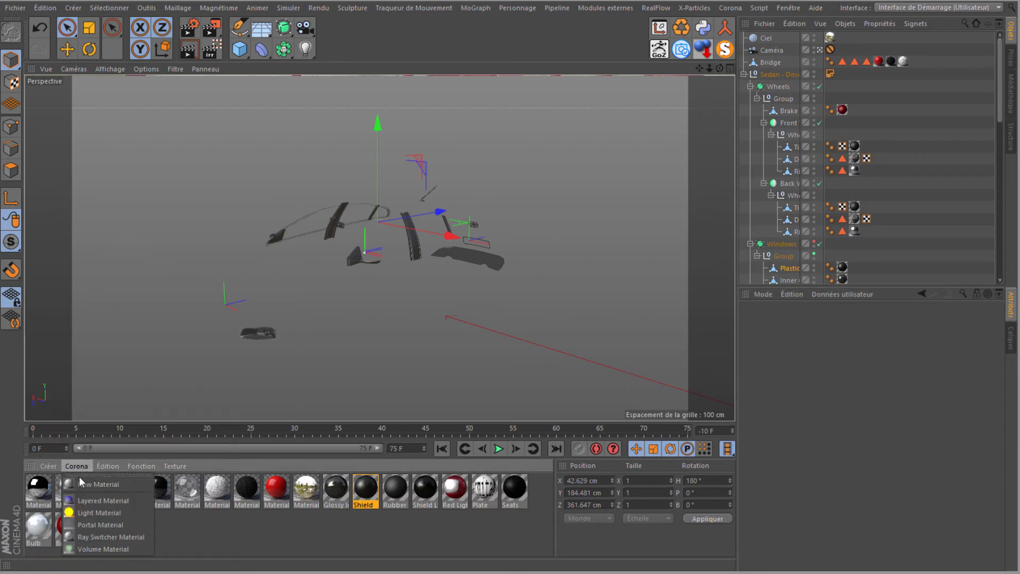
click(81, 482)
click(34, 481)
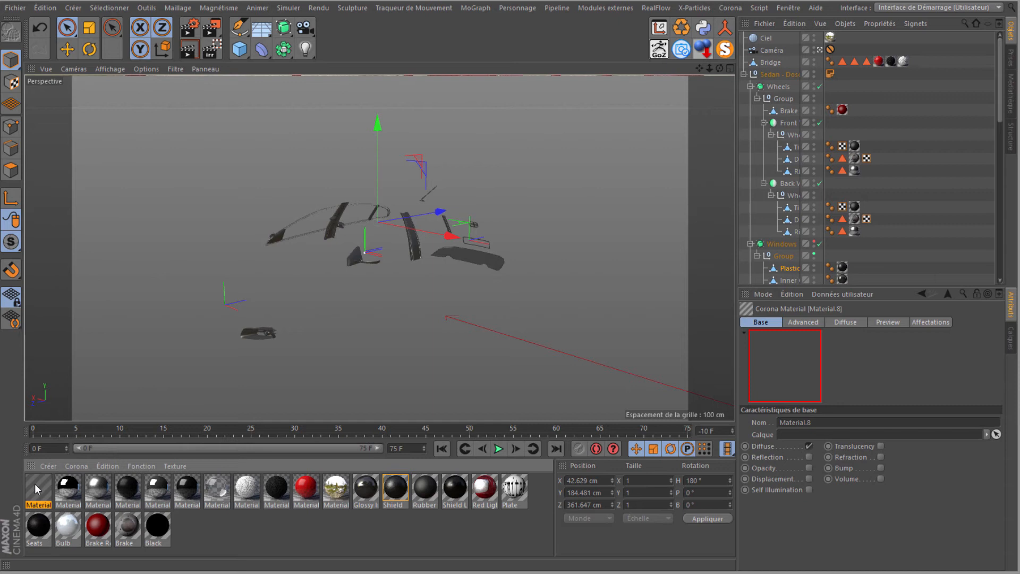
drag(0, 99, 473, 162)
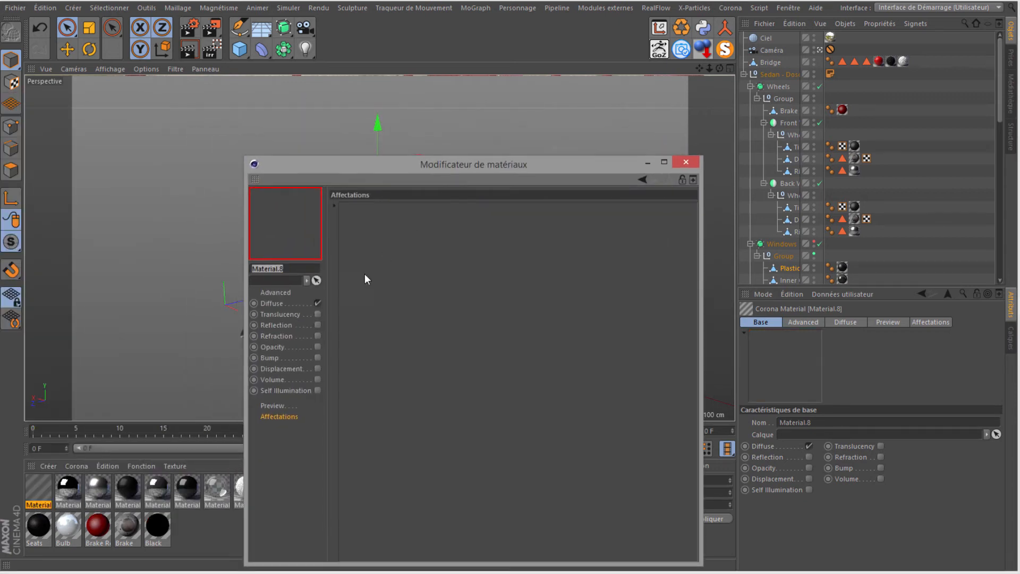
click(272, 303)
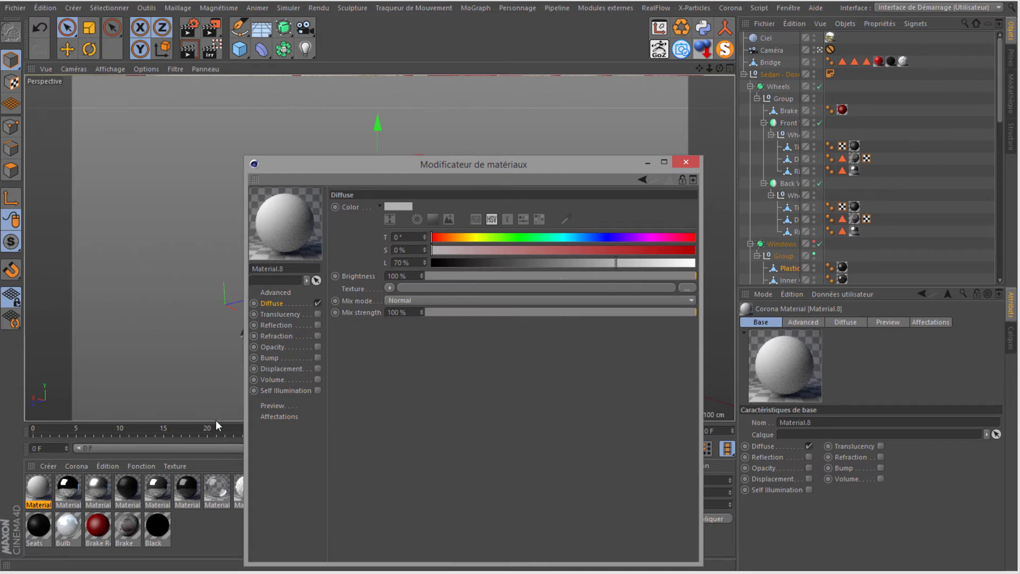
drag(412, 171, 611, 137)
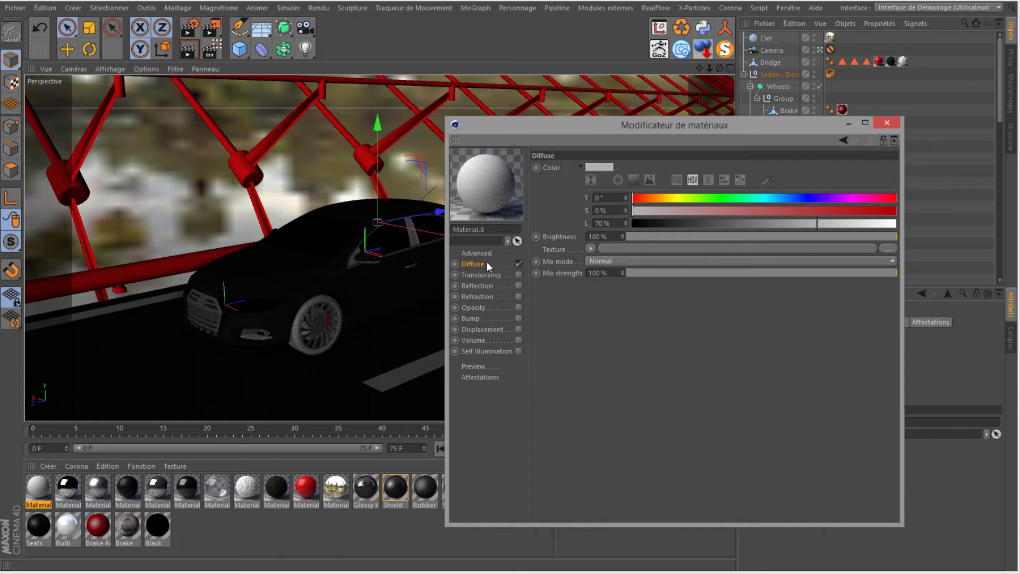
mouse_move(675, 228)
mouse_down()
mouse_move(649, 221)
mouse_move(657, 219)
mouse_up()
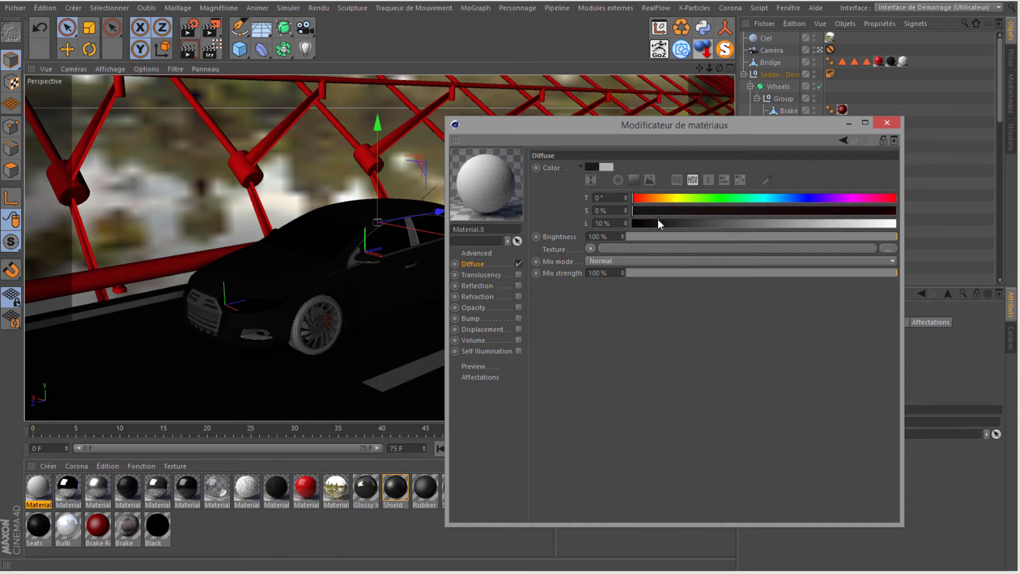
- Enable reflection on the new Corona material with glossiness 0.65 and a Fresnel IOR of 1.32
click(514, 285)
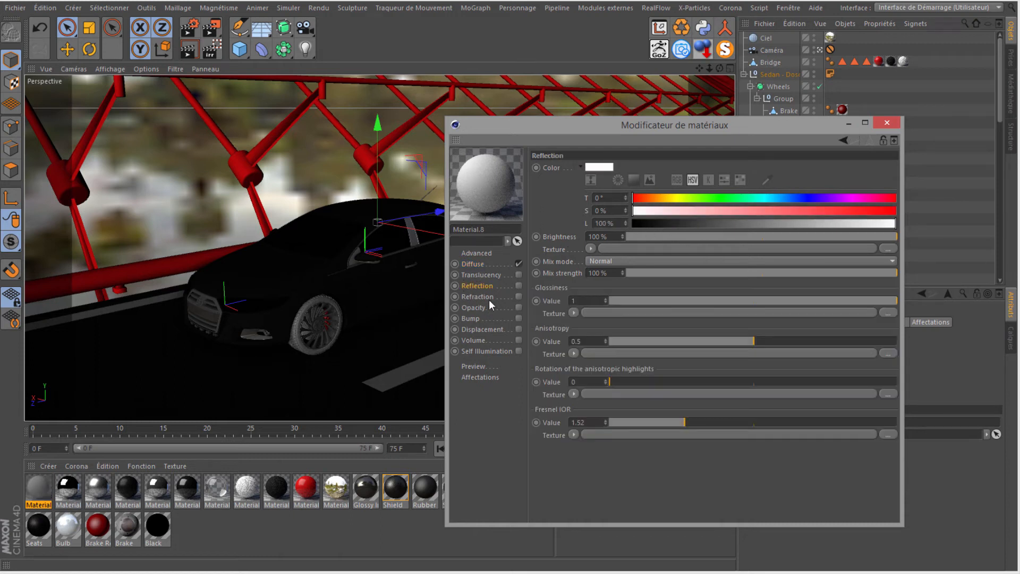
click(510, 296)
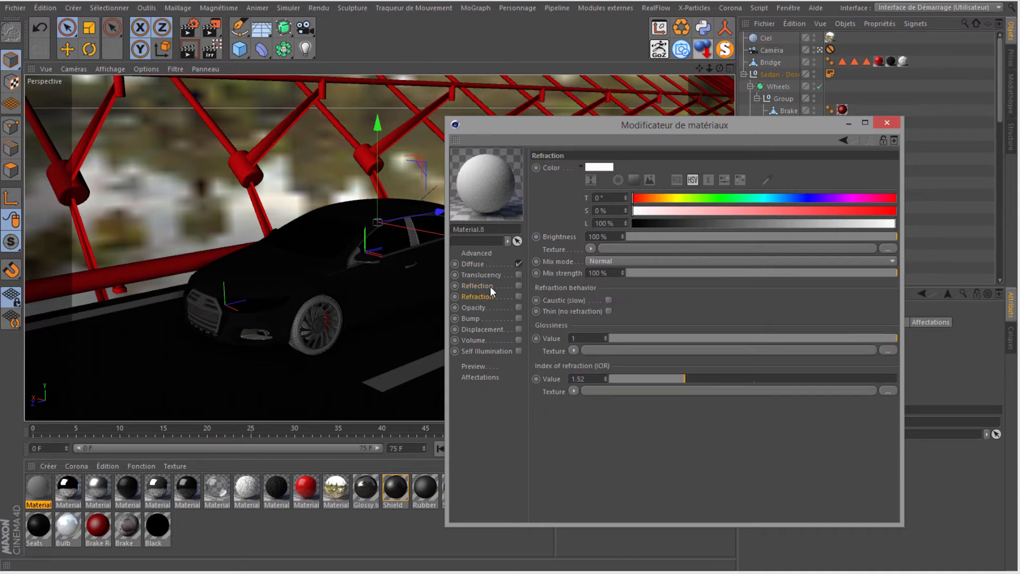
click(519, 285)
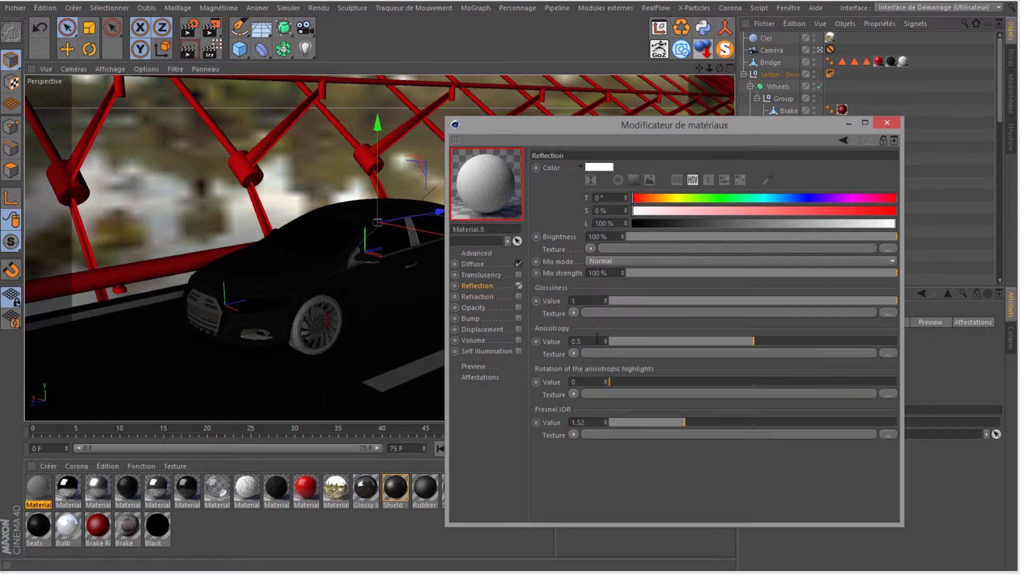
drag(878, 302, 775, 303)
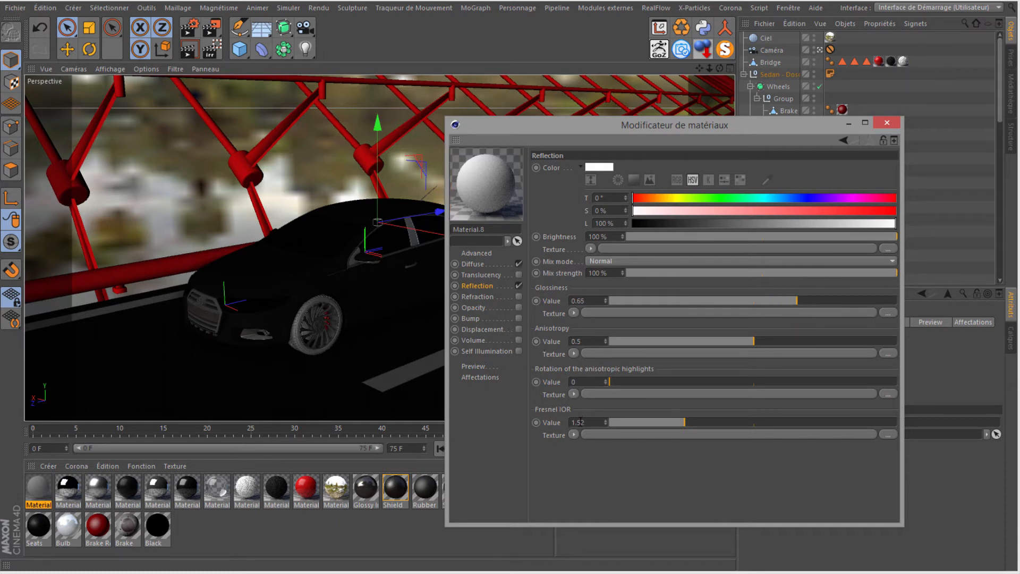
key(BackSpace)
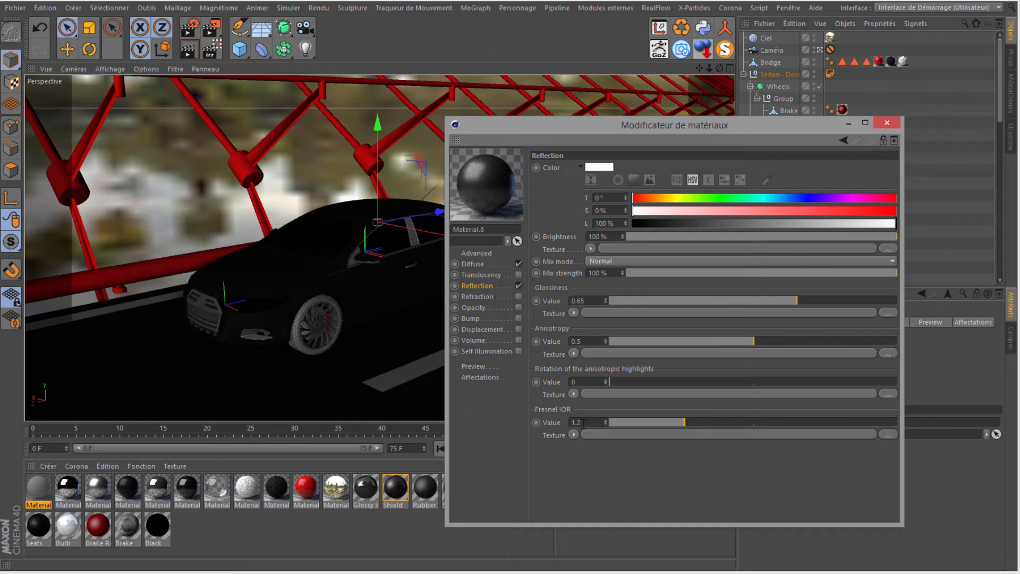
text(3)
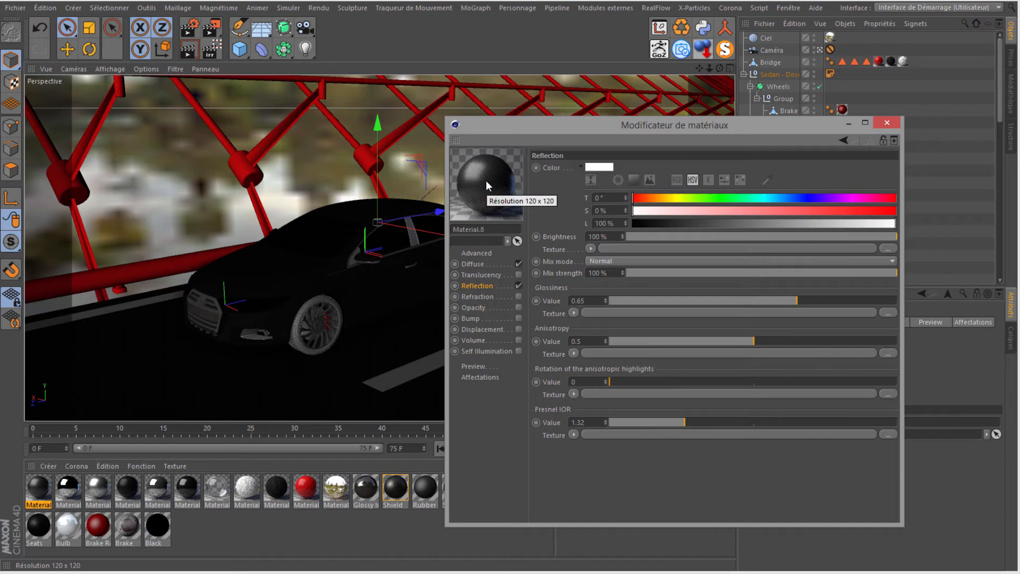
- Leave the material editor and replace the Shield material with the new dark reflective Corona material
double_click(505, 126)
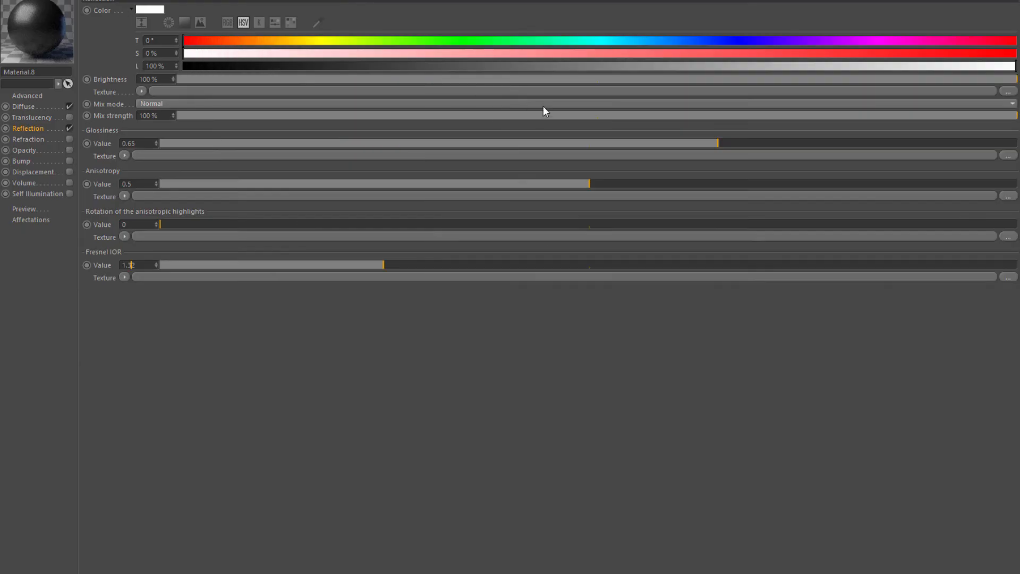
drag(864, 1, 699, 132)
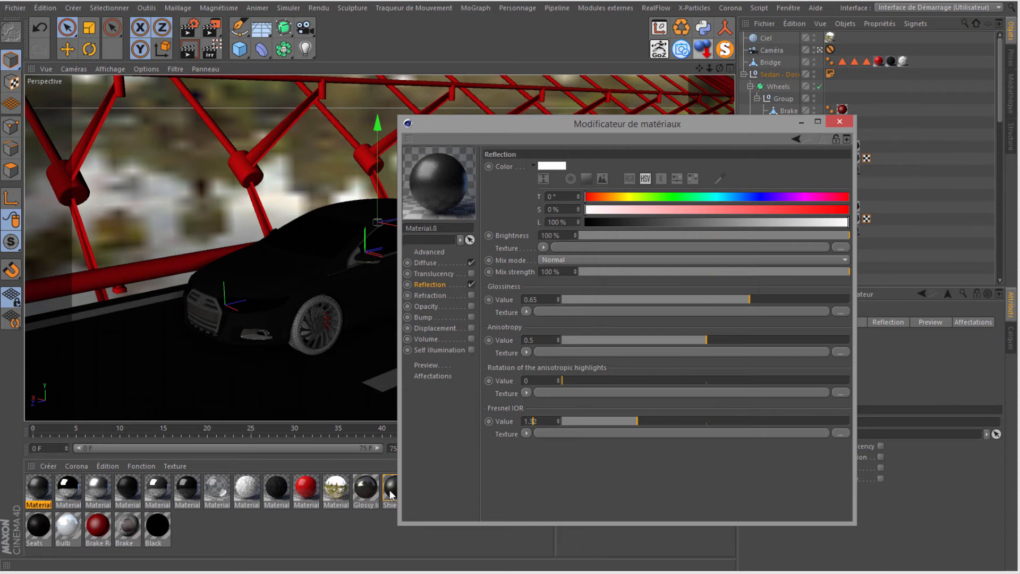
drag(758, 124, 870, 115)
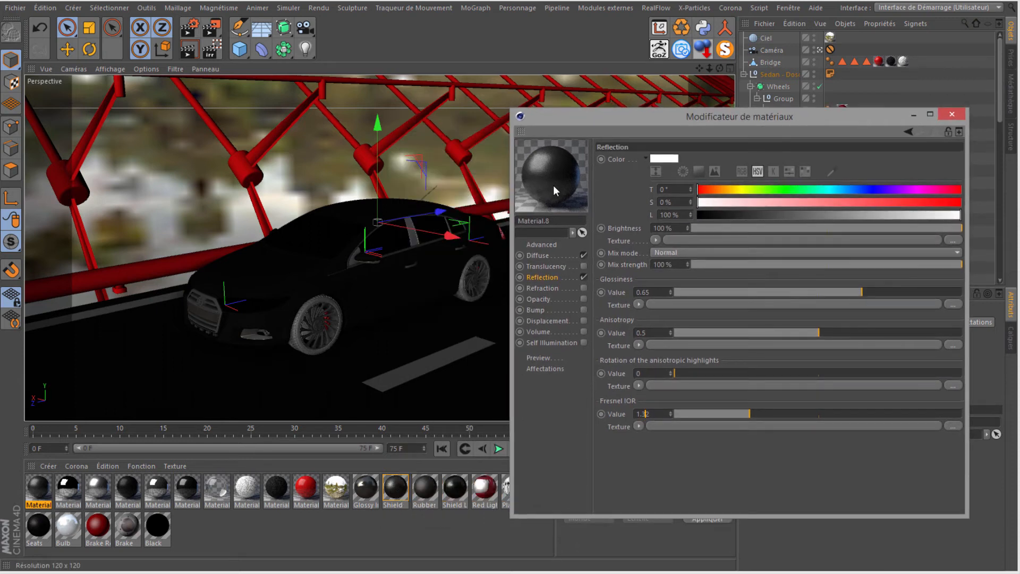
click(951, 114)
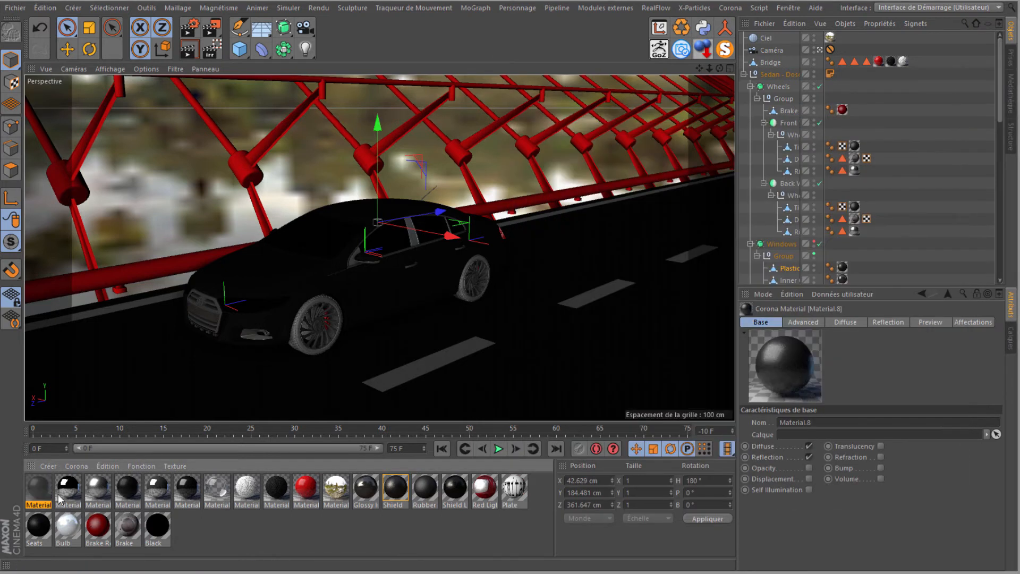
drag(34, 486, 402, 498)
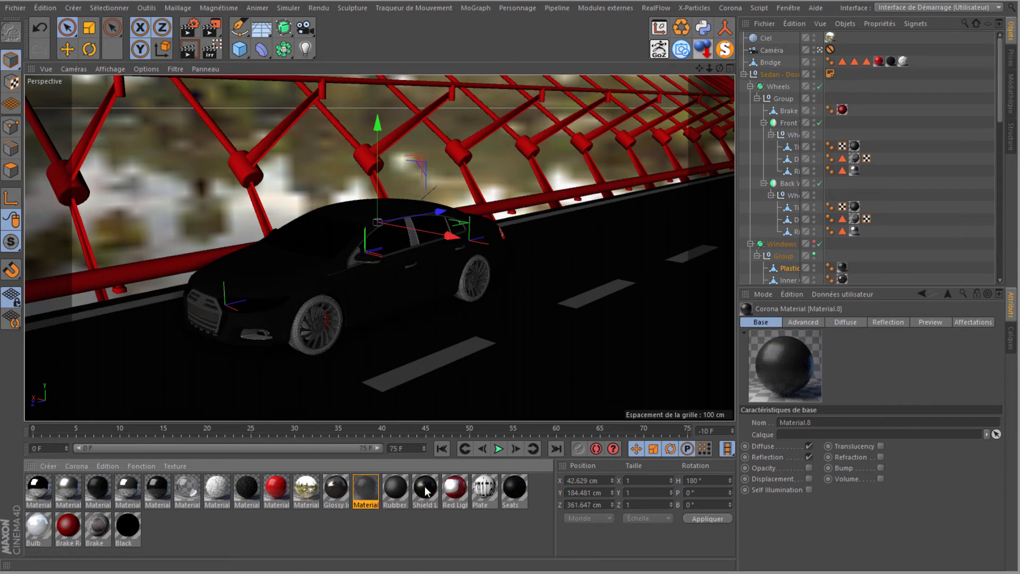
- Duplicate the Corona material that replaced Shield and darken the diffuse color of the copy
mouse_move(425, 493)
mouse_down()
mouse_move(205, 515)
mouse_move(30, 495)
mouse_up()
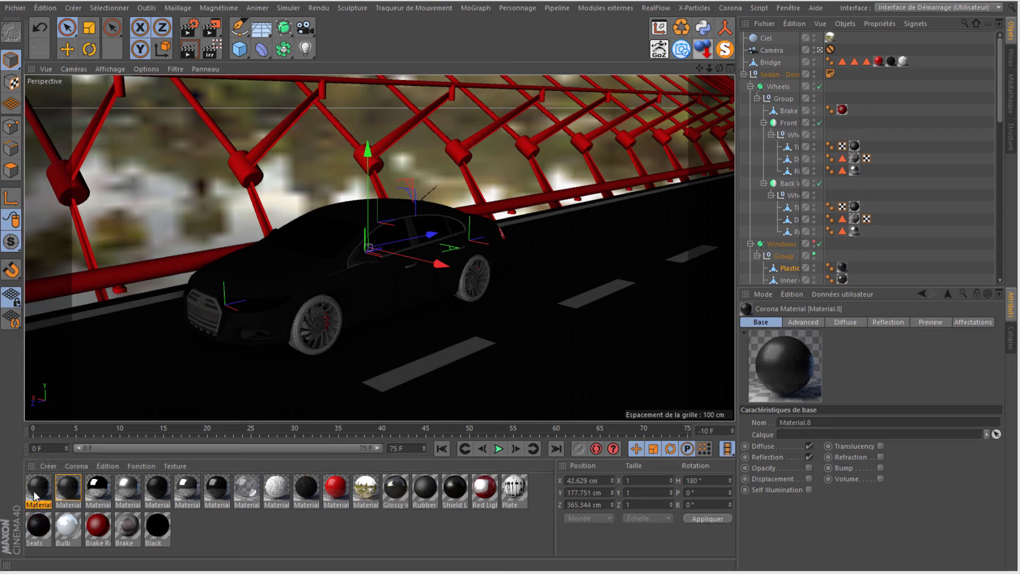
drag(1, 91, 283, 30)
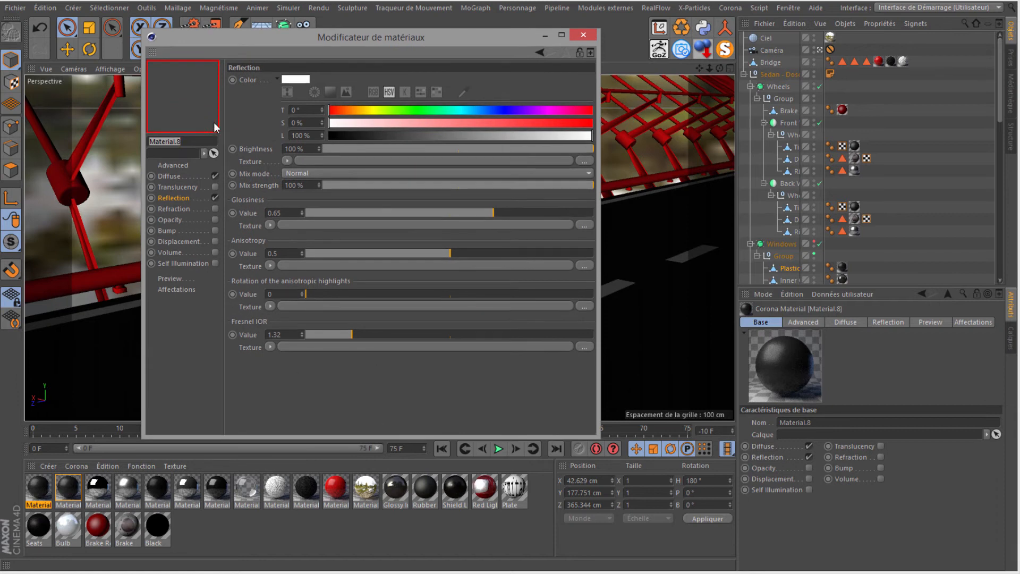
click(178, 175)
drag(338, 144, 333, 145)
- Raise the copy's reflection glossiness to about 0.8 and replace the second Shield material, next to Rubber, with it
click(172, 199)
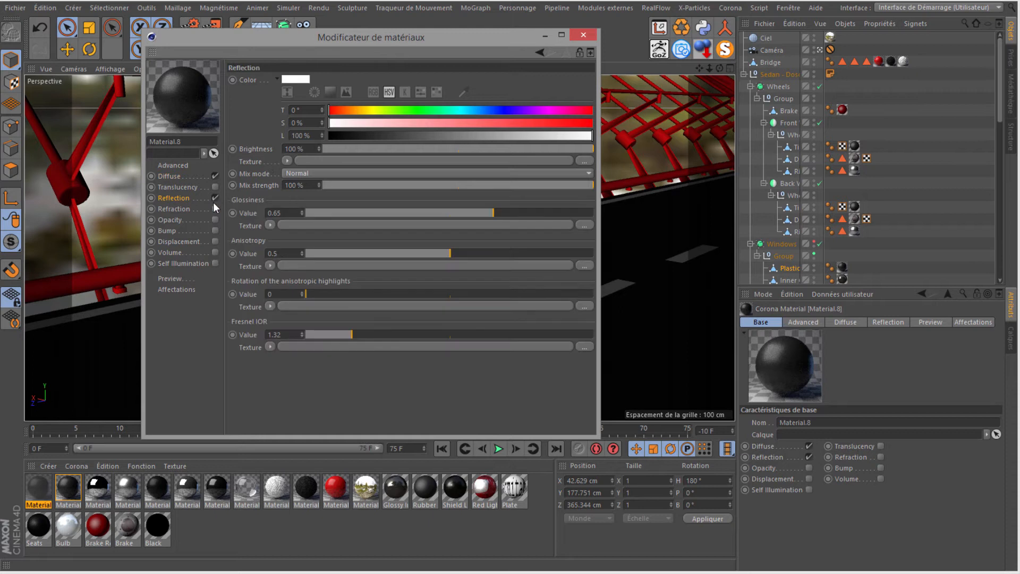
drag(525, 219, 579, 213)
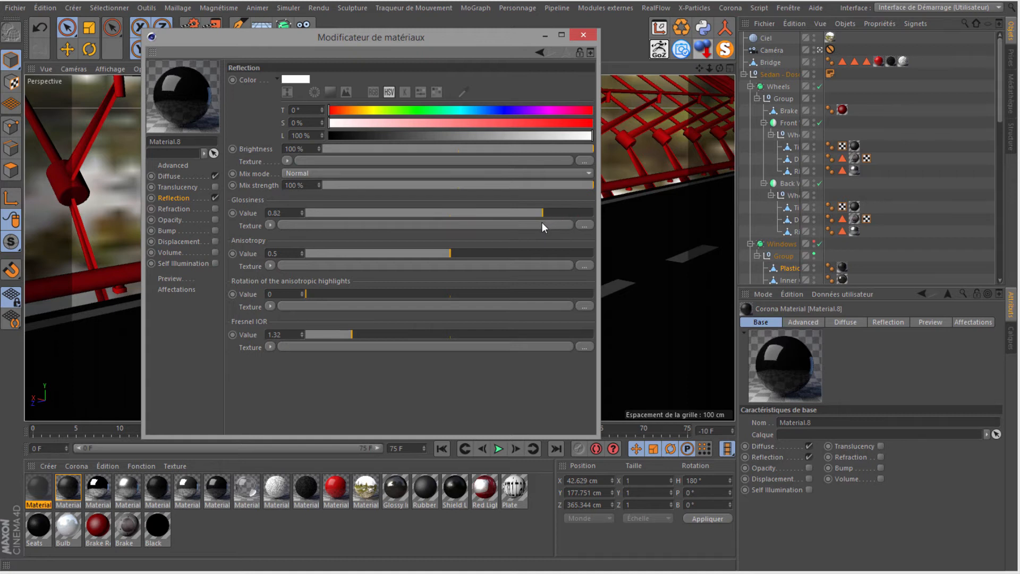
drag(535, 226, 537, 226)
click(584, 36)
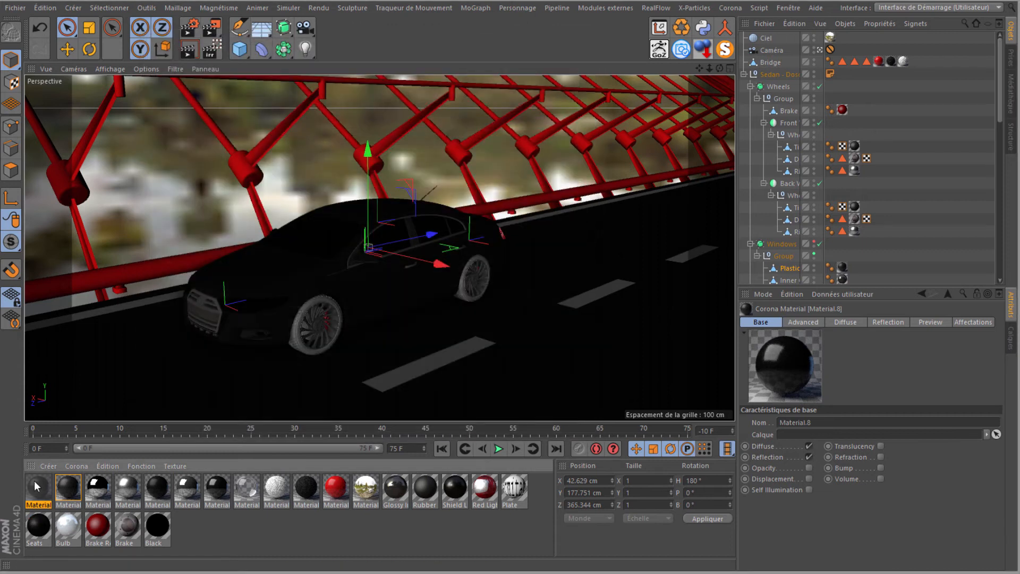
alt+drag(436, 465, 455, 488)
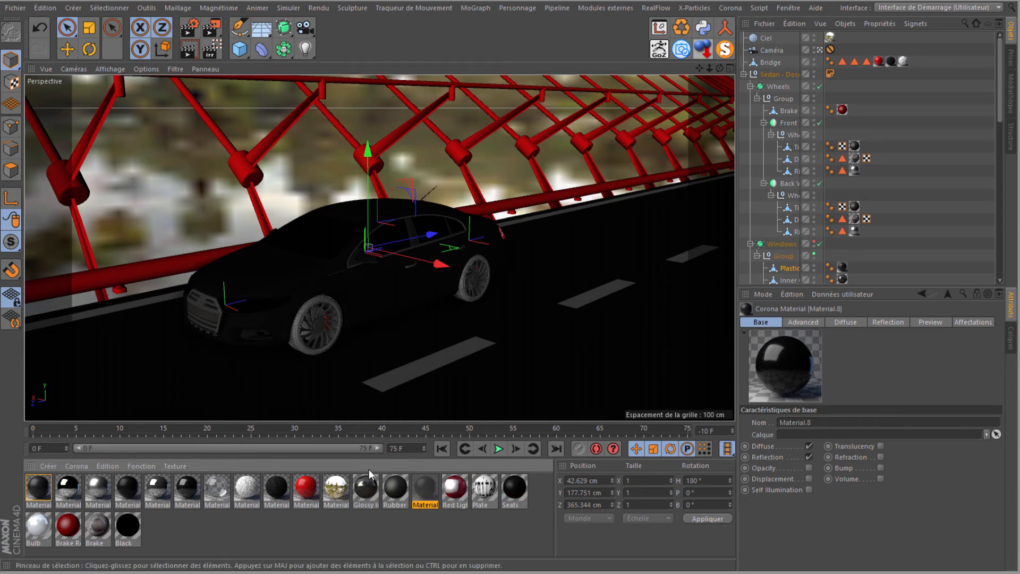
- Create another new Corona material and set its diffuse lightness to 11 %
click(78, 463)
click(94, 487)
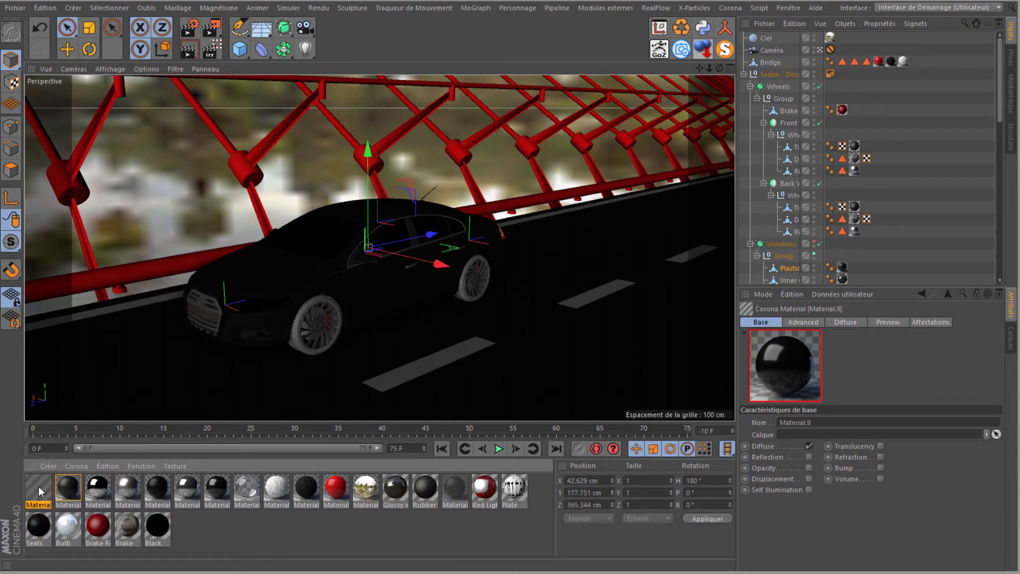
double_click(39, 486)
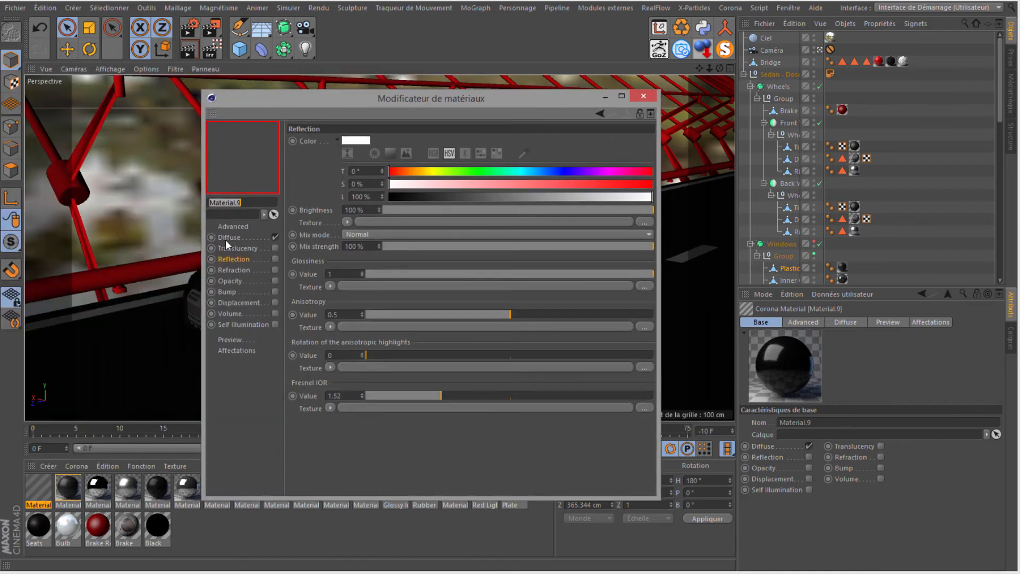
click(225, 240)
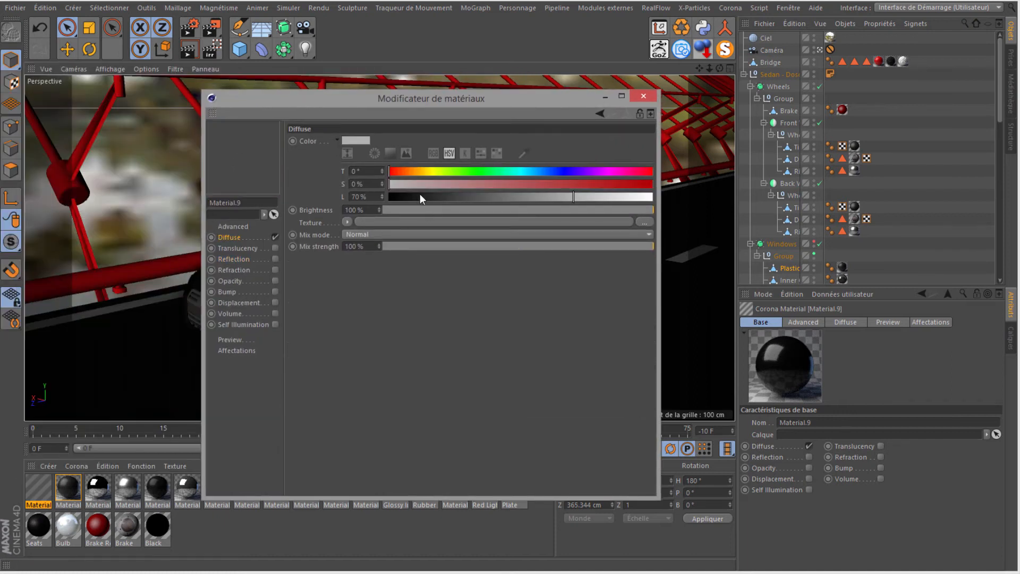
drag(421, 196, 416, 197)
drag(431, 105, 726, 107)
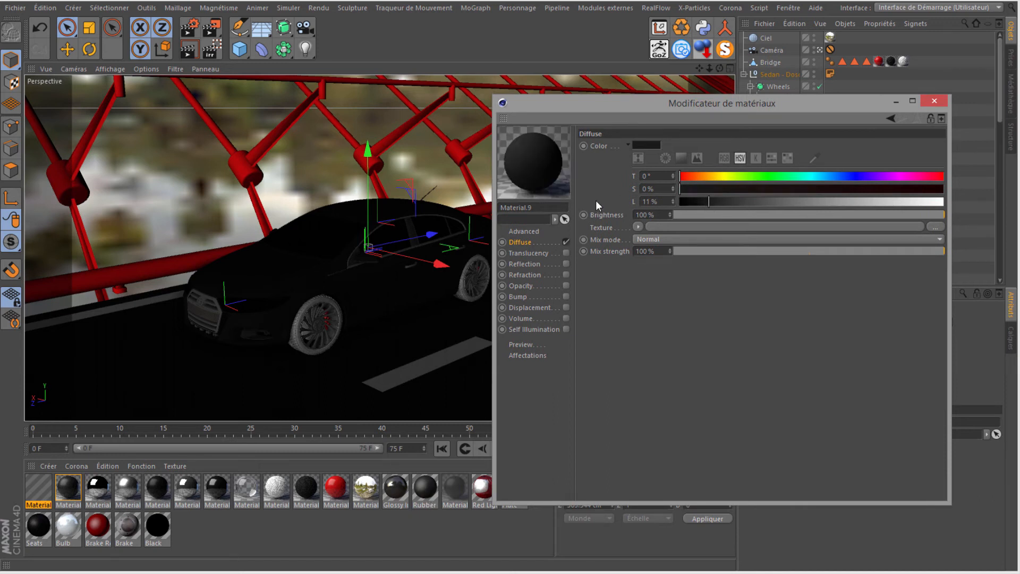
- Enable reflection on the new 11 % grey material and set its glossiness to 0.5
click(534, 264)
click(566, 264)
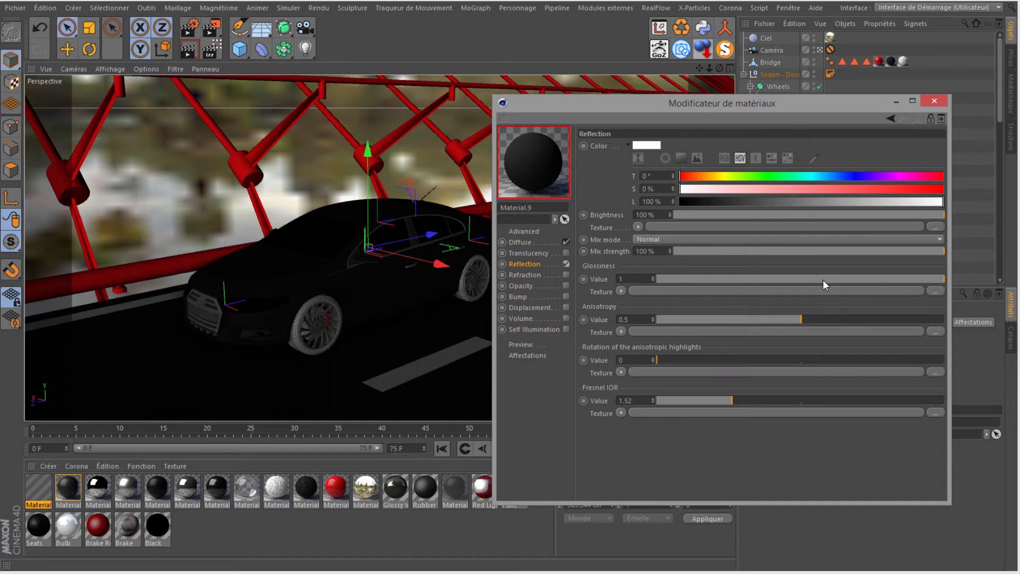
click(803, 279)
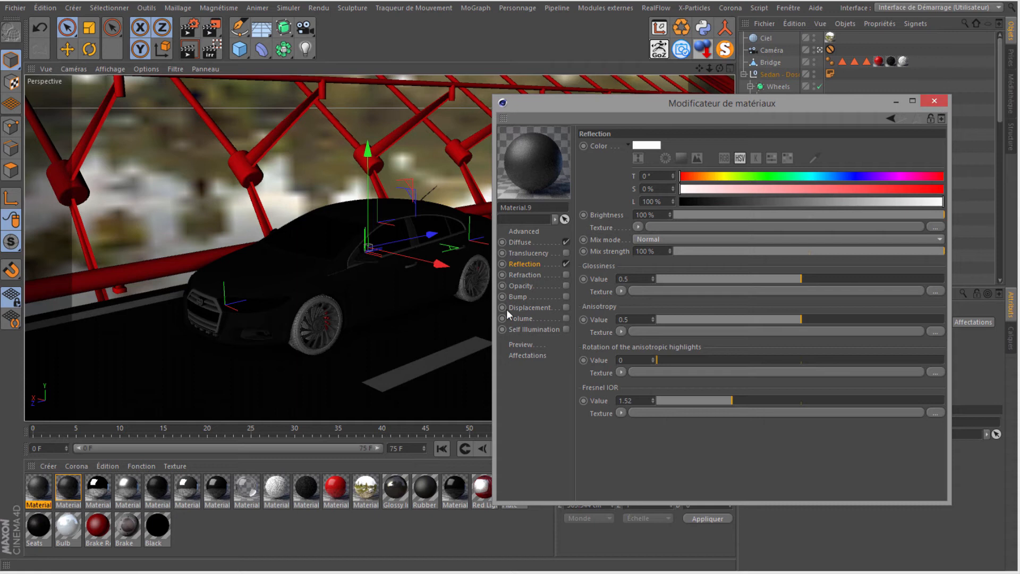
- Enable bump on the same material, load a Noise (Bruit) texture into it and open the noise settings
click(523, 297)
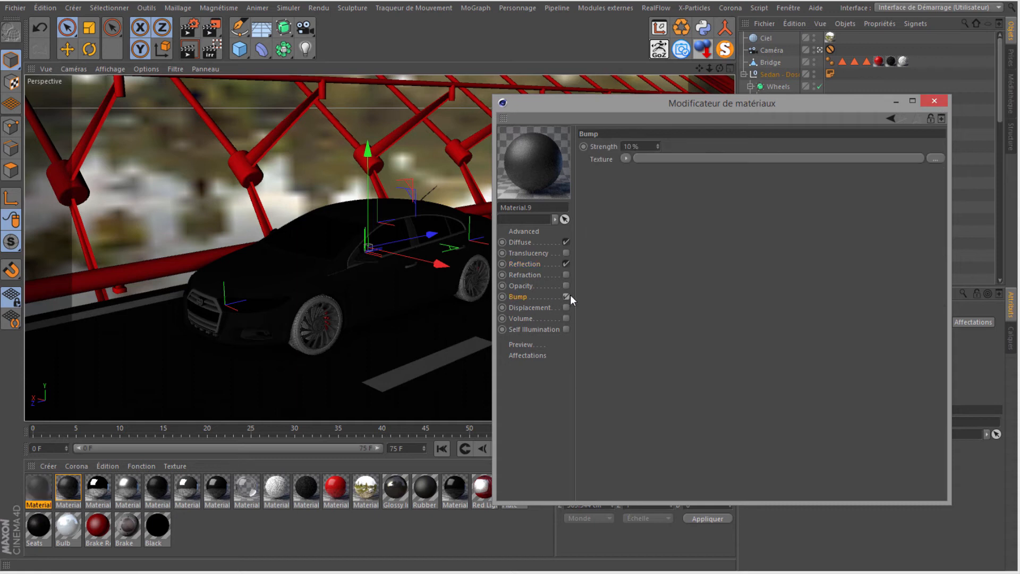
click(569, 295)
click(627, 159)
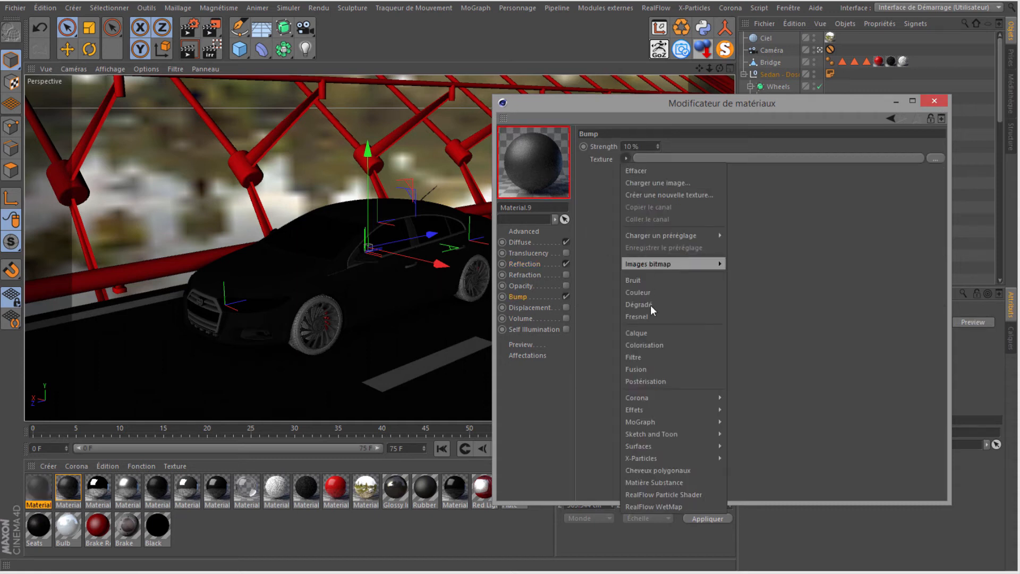
click(644, 288)
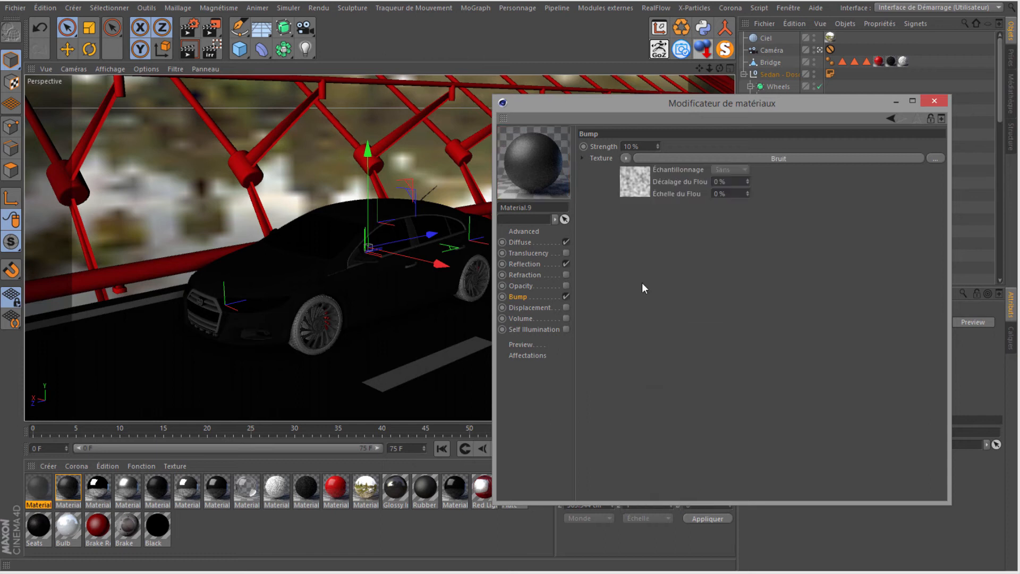
click(626, 190)
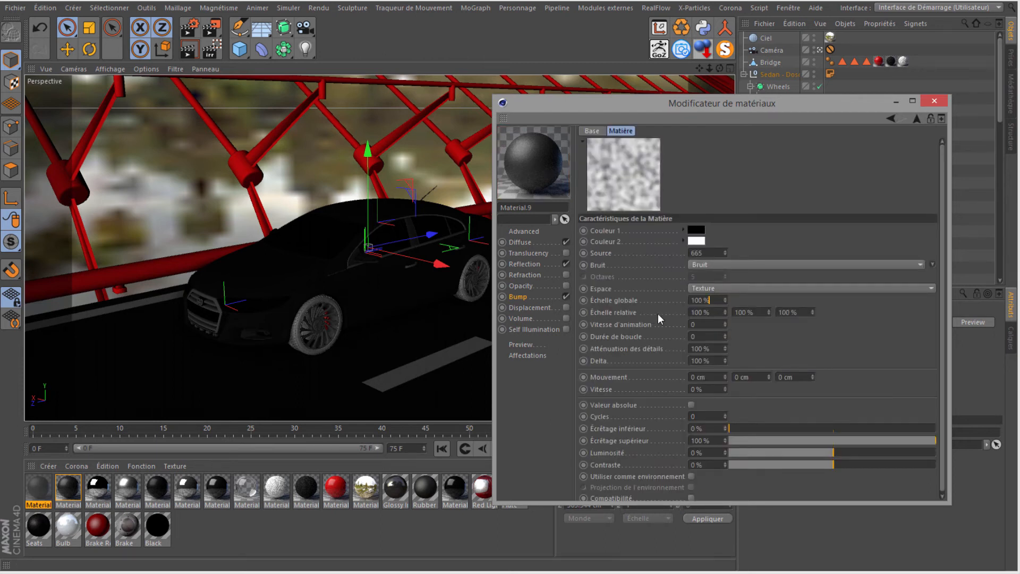
- Set the bump noise's global scale to 2 % and its contrast to 60 %
scroll(715, 301, up, 1)
drag(709, 301, 683, 304)
text(5)
key(Return)
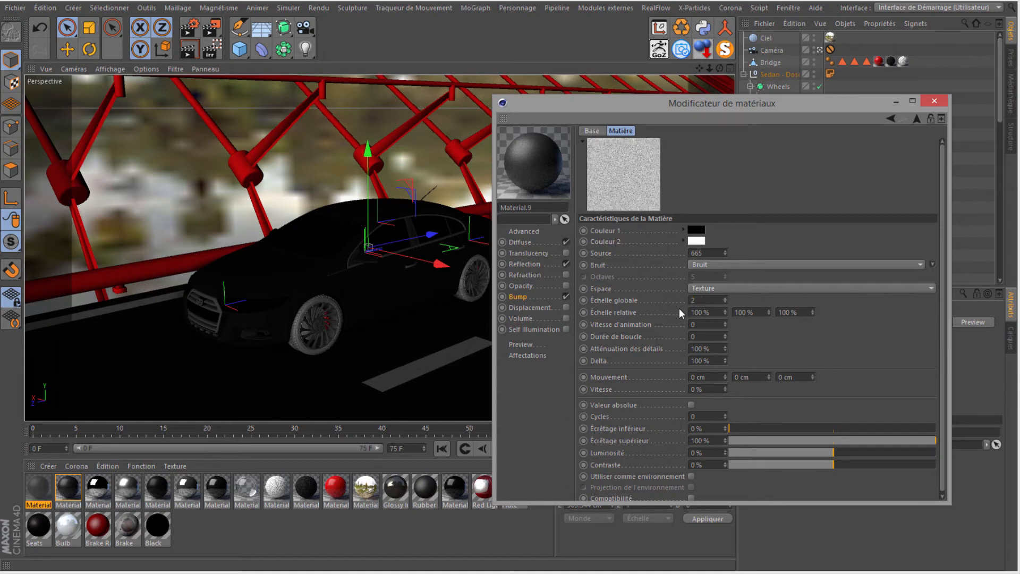
key(Return)
drag(828, 464, 859, 466)
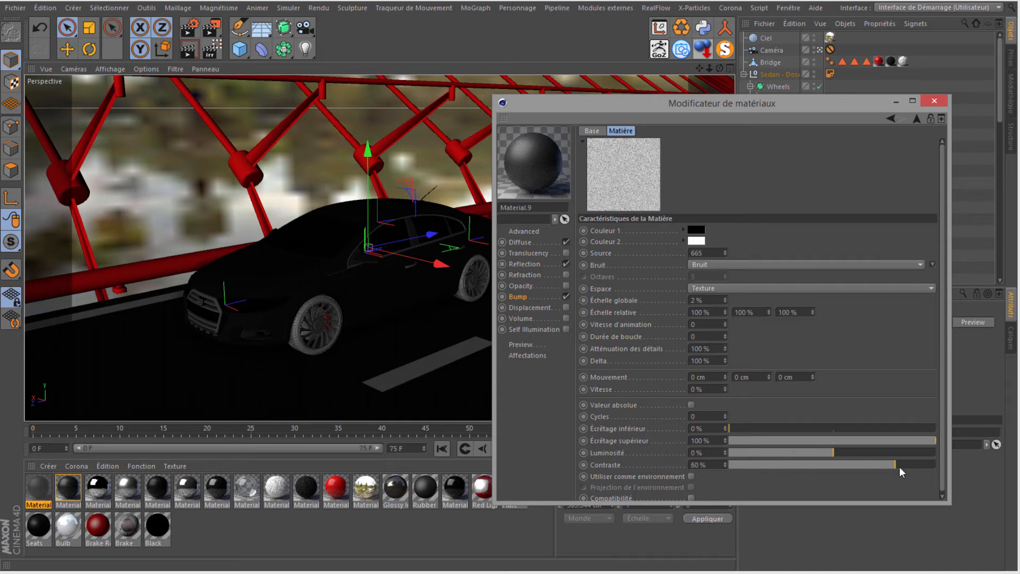
- Replace the Rubber material with the new bumpy Corona material and render the active view
click(939, 102)
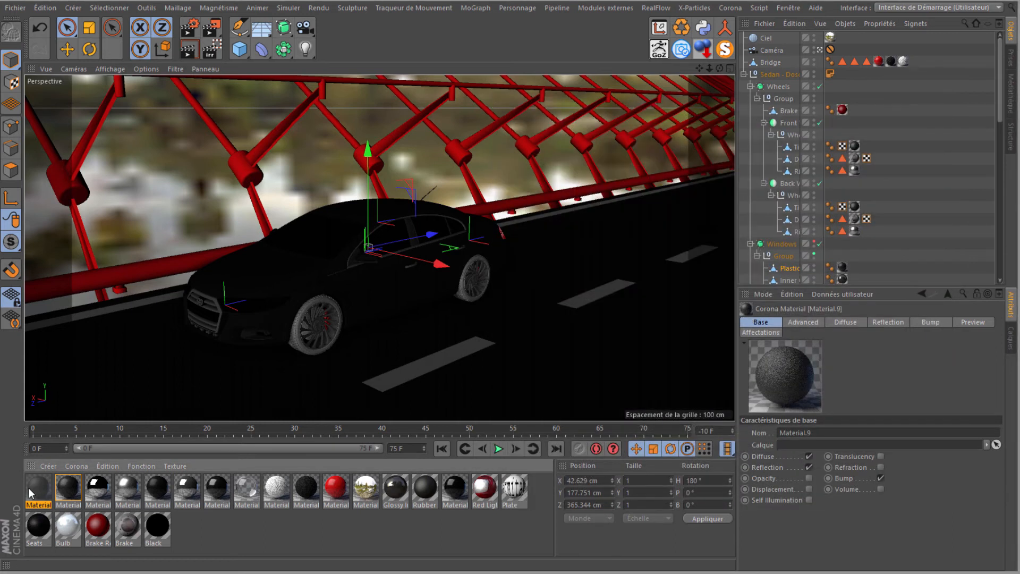
drag(31, 488, 424, 487)
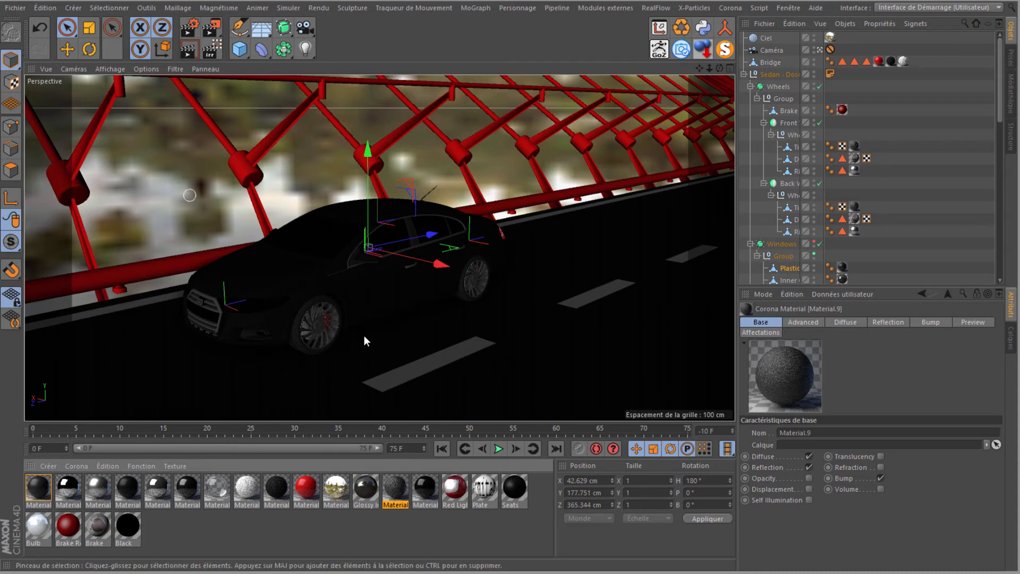
click(317, 325)
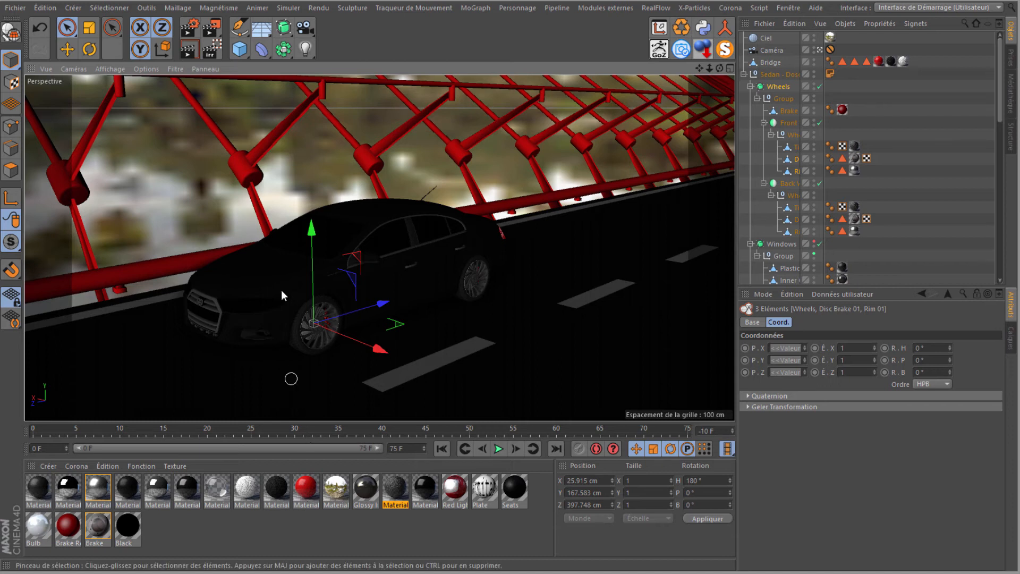
click(185, 50)
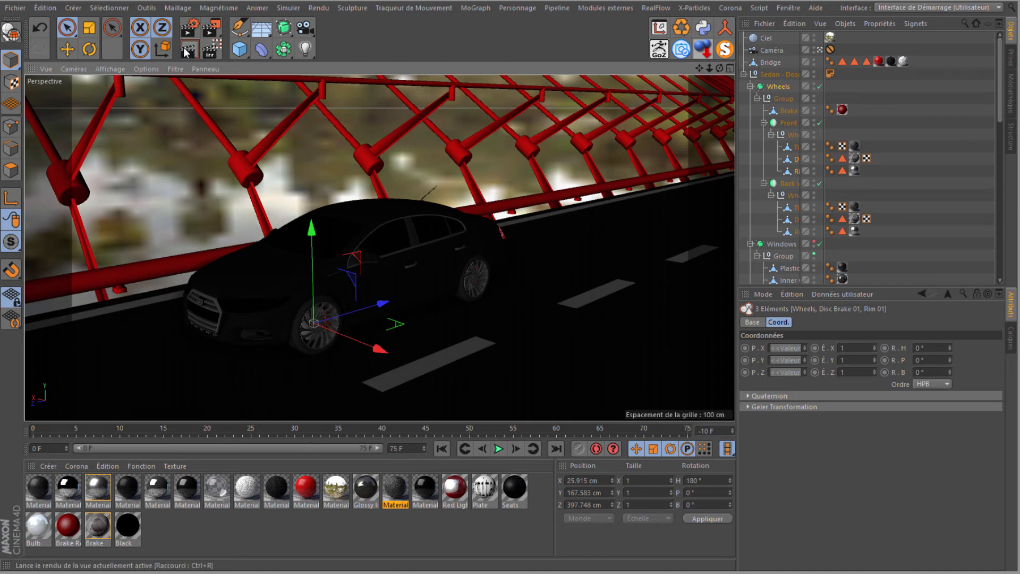
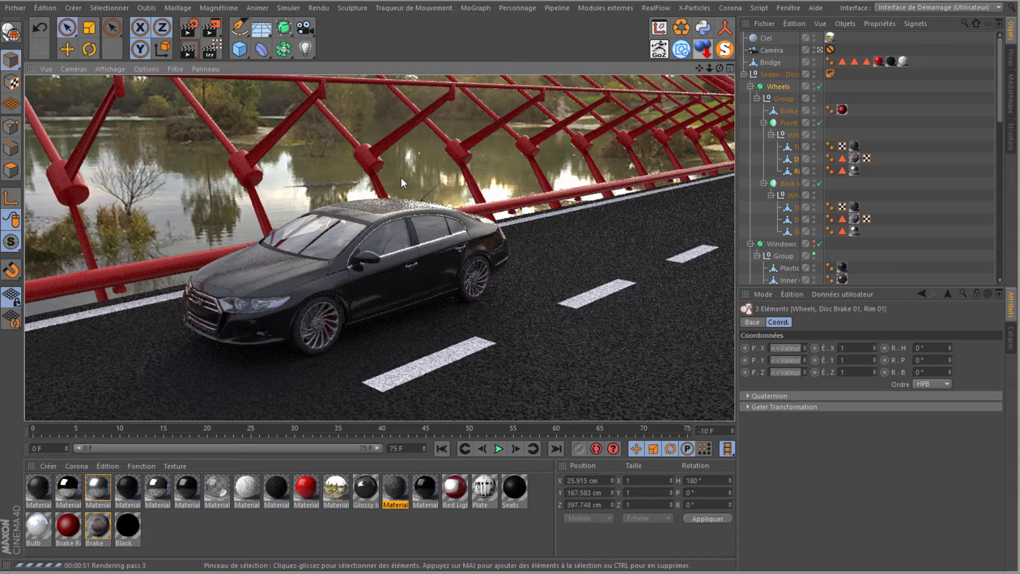
click(786, 7)
mouse_move(731, 8)
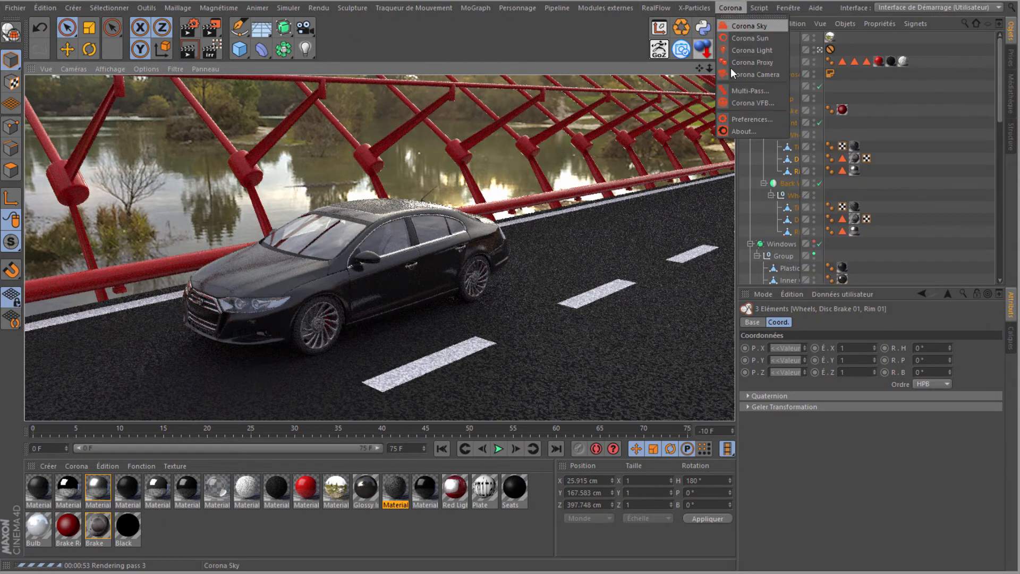
mouse_move(694, 8)
click(642, 1)
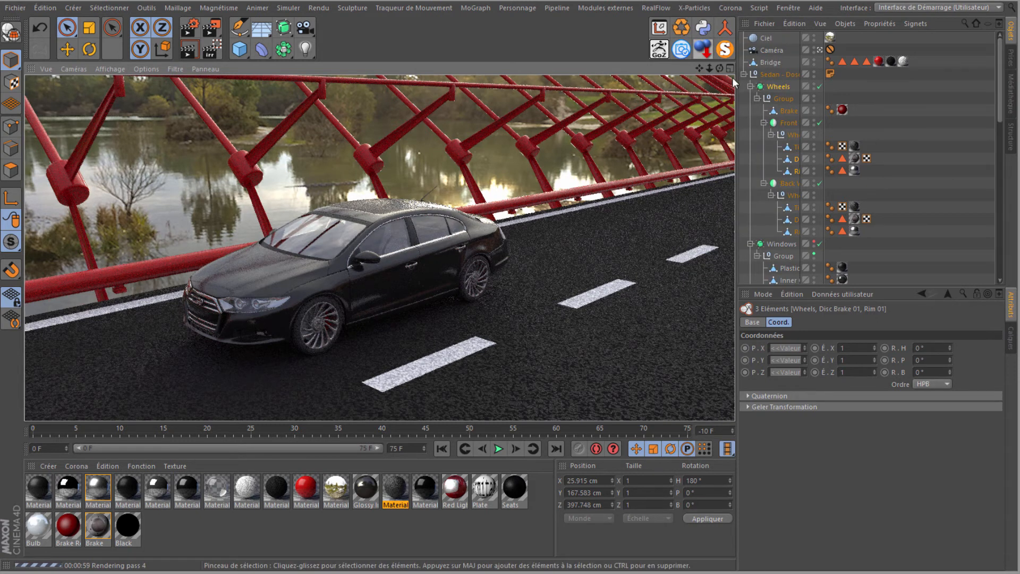
- Add a Corona Camera tag to the Caméra object
right_click(767, 51)
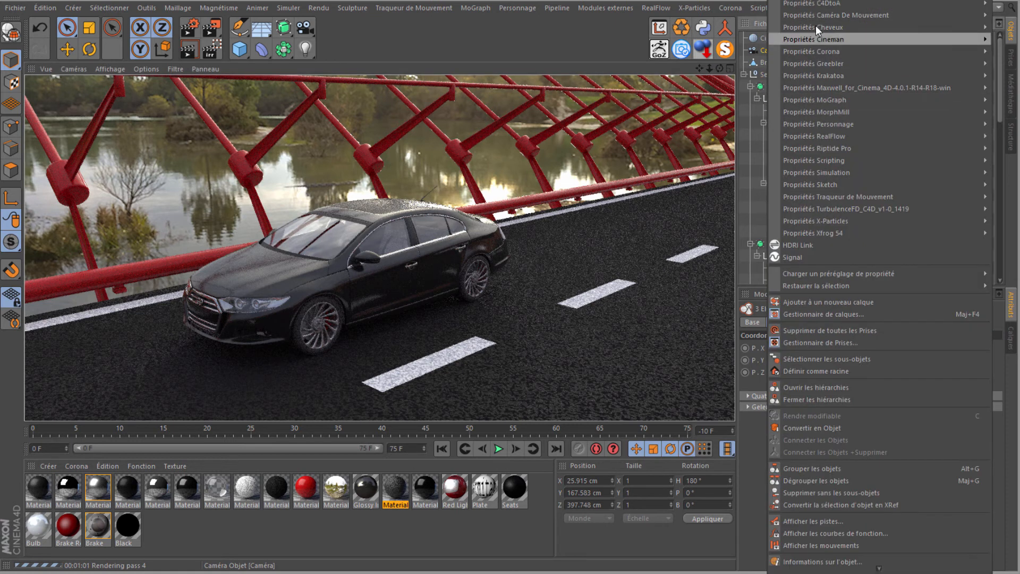
mouse_move(818, 27)
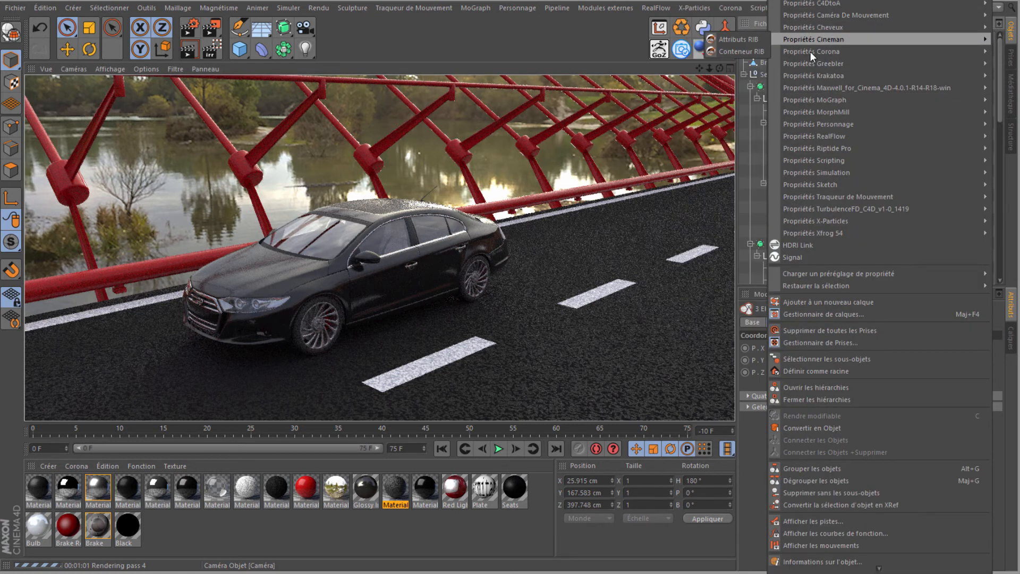
mouse_move(810, 52)
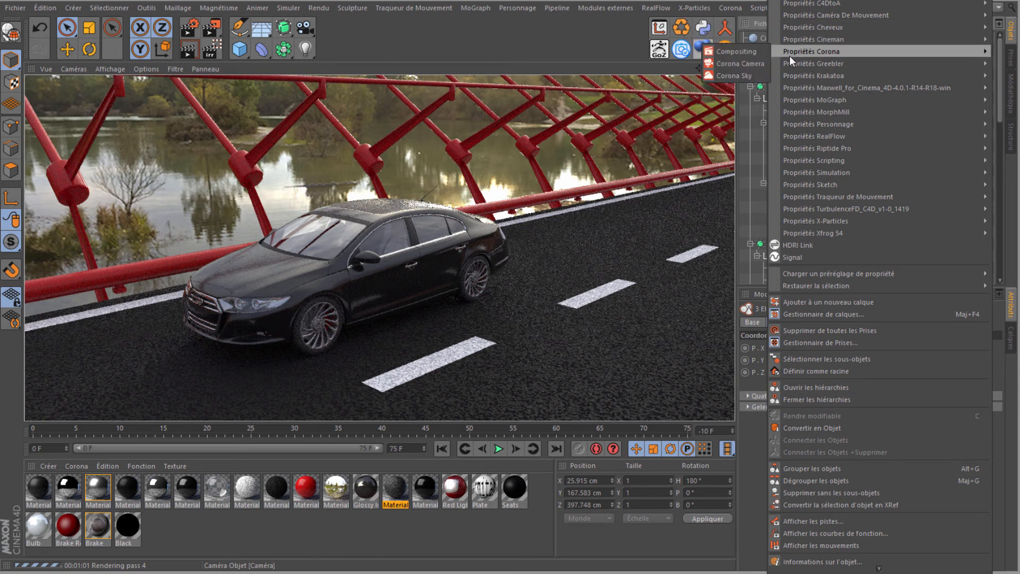
click(733, 63)
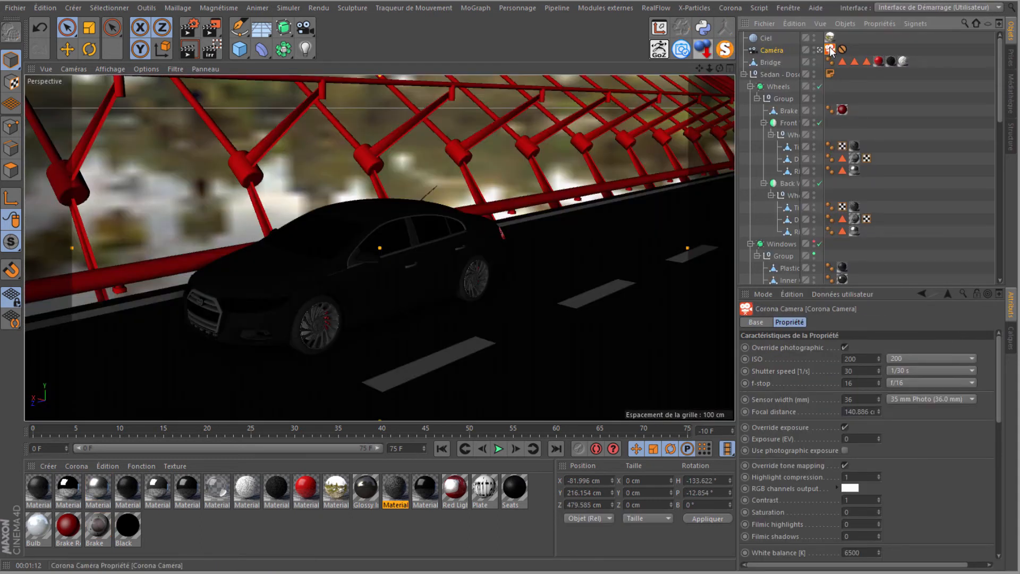
- Examine the Corona Camera tag's photographic, exposure, tone mapping, vignette, and bloom and glare override settings
scroll(779, 426, down, 5)
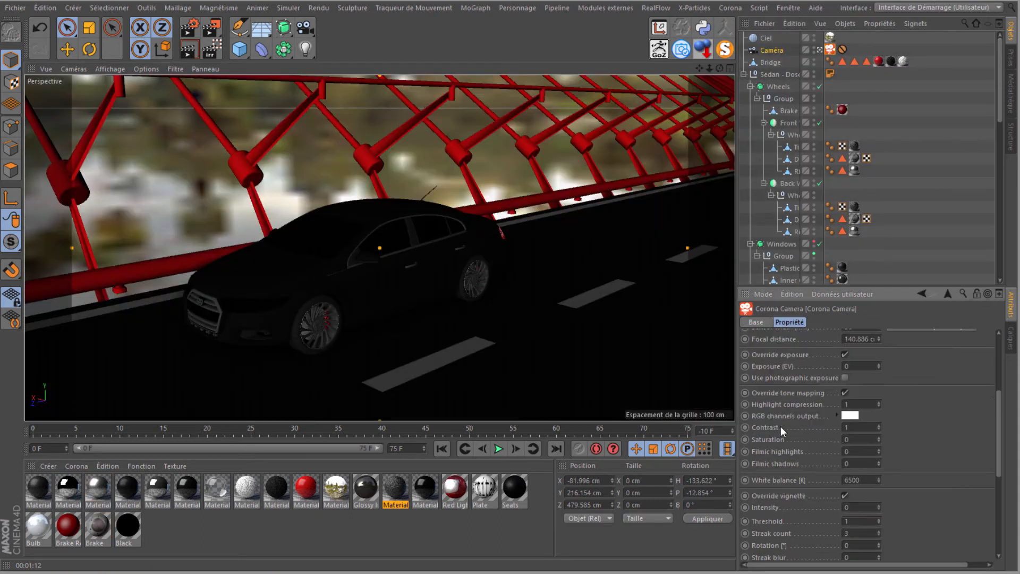
scroll(780, 419, up, 5)
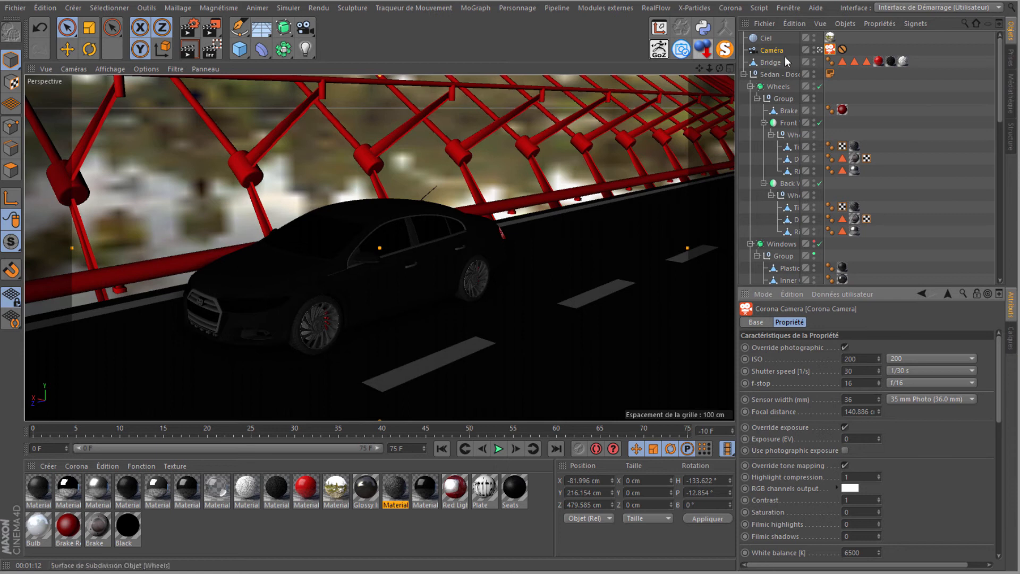
scroll(764, 452, down, 3)
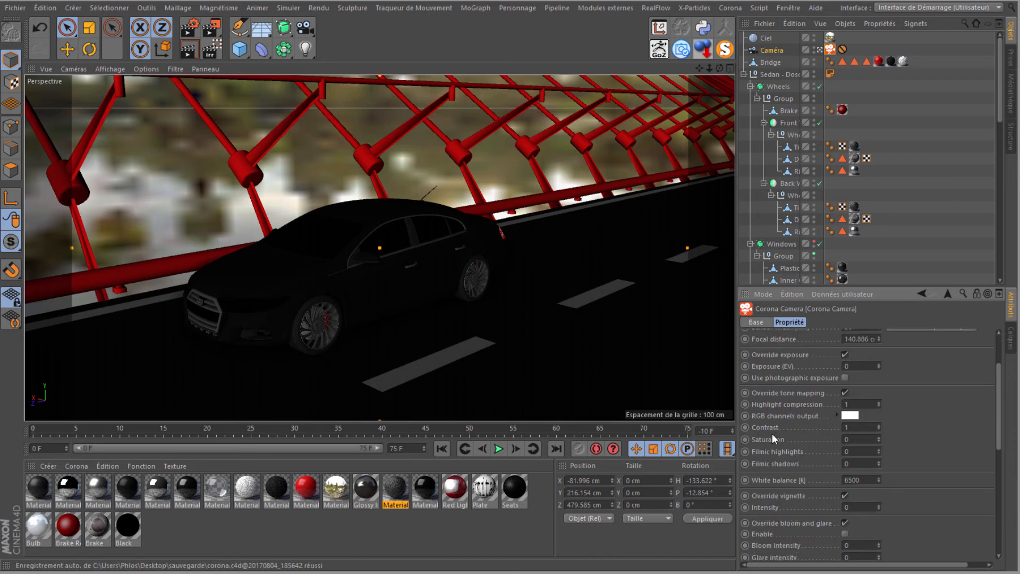
scroll(776, 422, down, 6)
scroll(787, 385, up, 3)
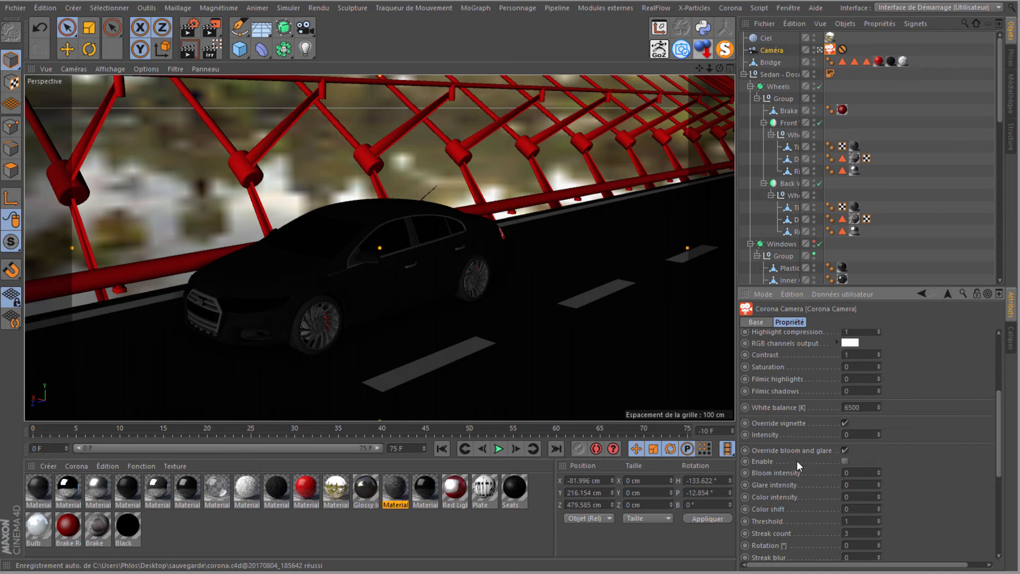
scroll(774, 483, down, 3)
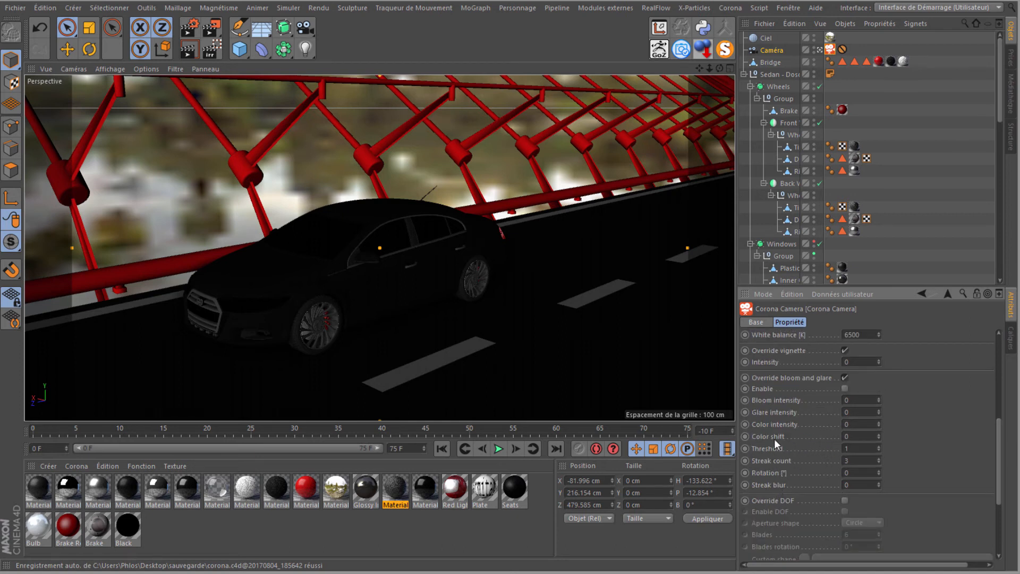
scroll(790, 381, up, 3)
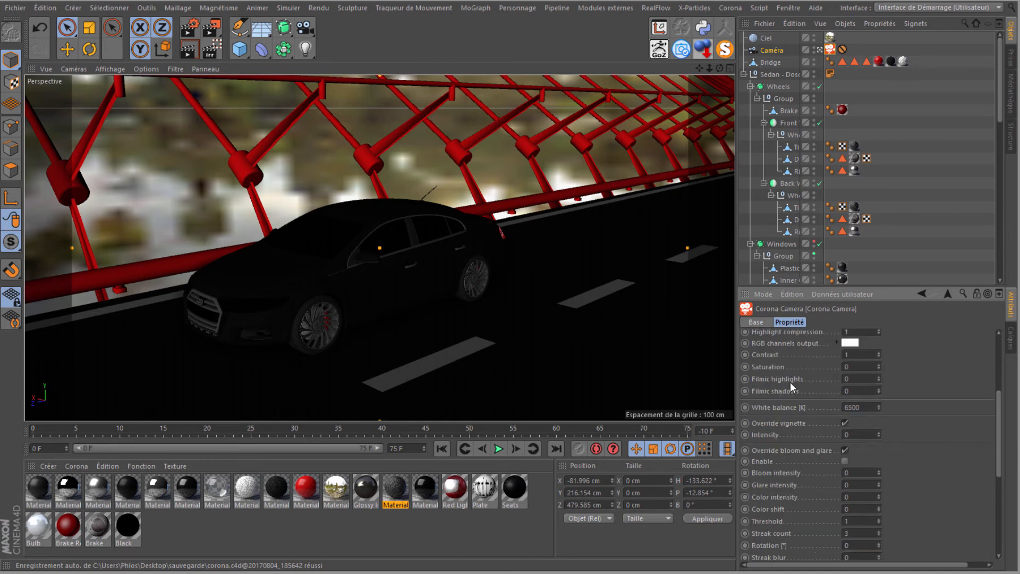
scroll(766, 417, up, 3)
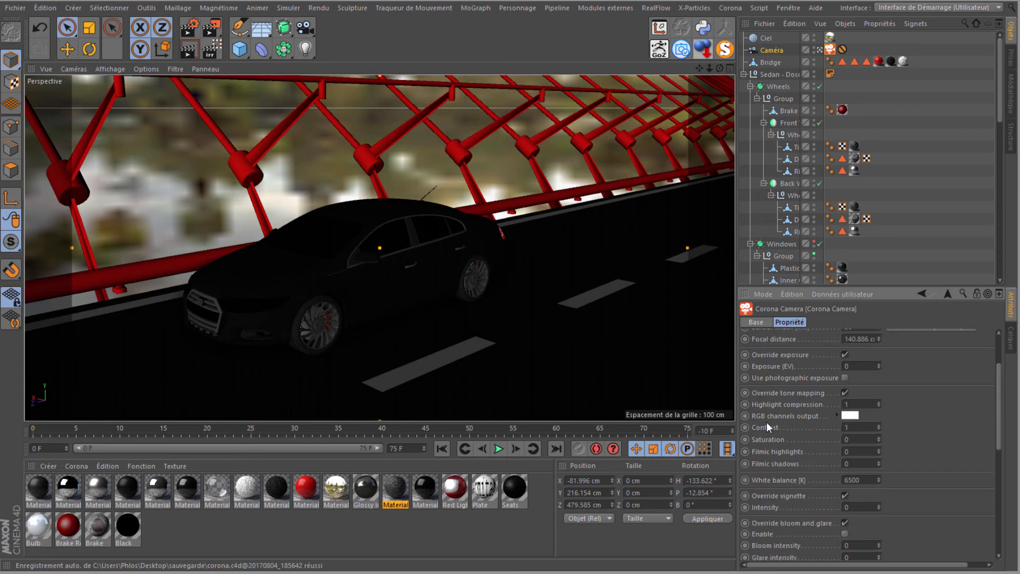
- Override and enable depth of field in the Corona Camera tag, with the aperture shape set to Bladed
scroll(766, 422, down, 9)
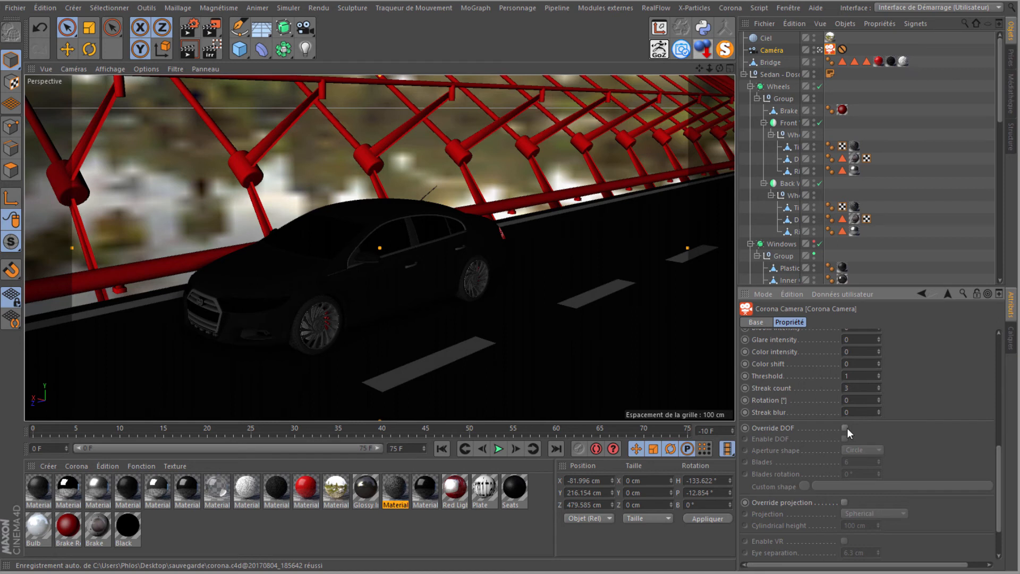
click(844, 427)
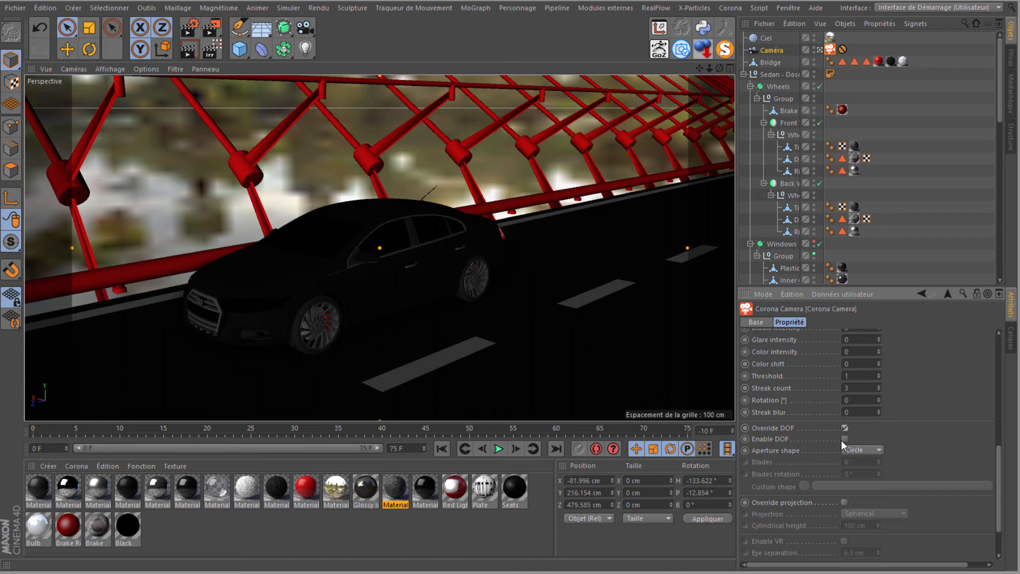
click(862, 450)
click(859, 474)
click(850, 462)
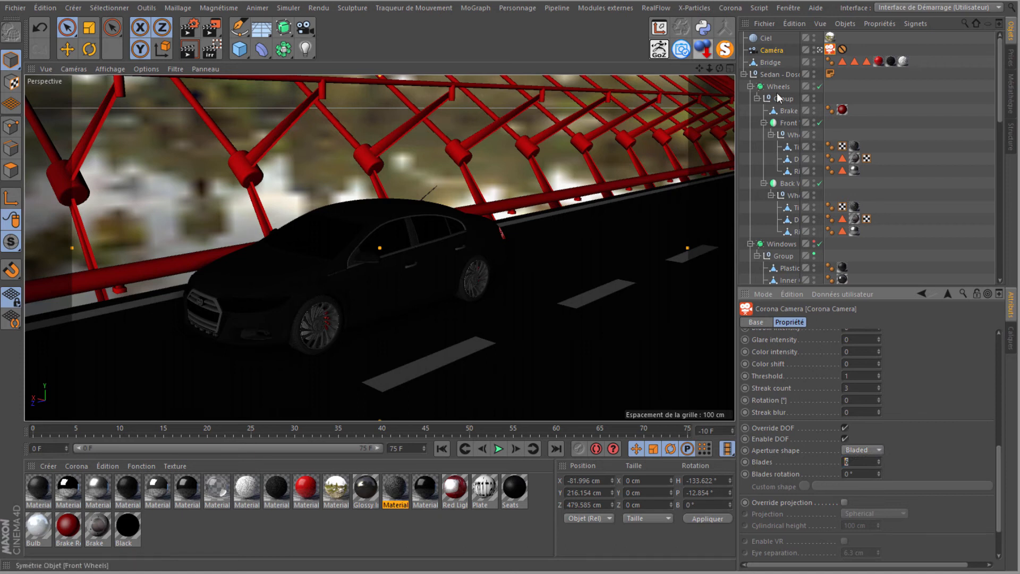
- Set the Caméra object's focus distance by picking a point on the side of the car in the viewport
click(771, 50)
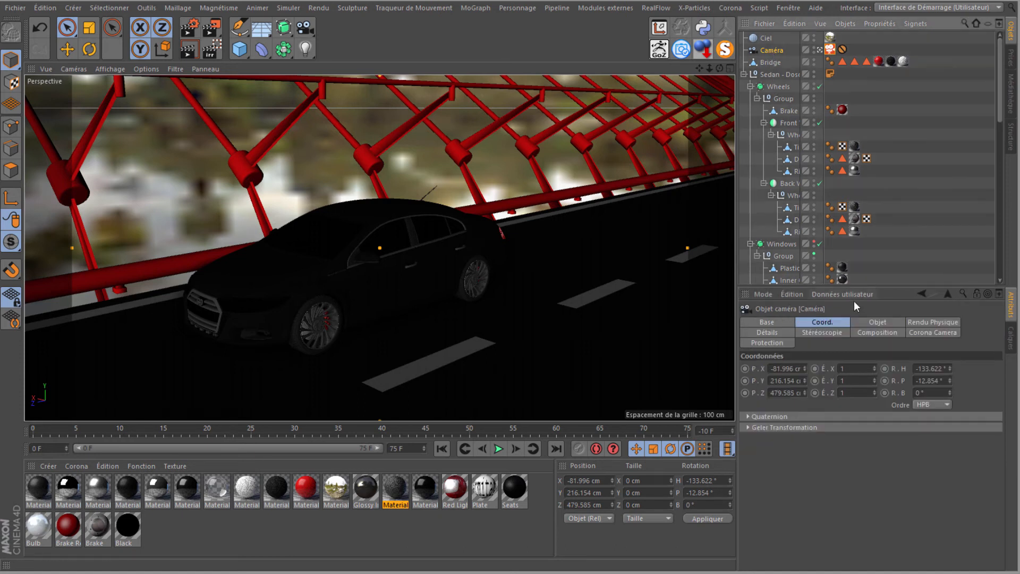
click(878, 323)
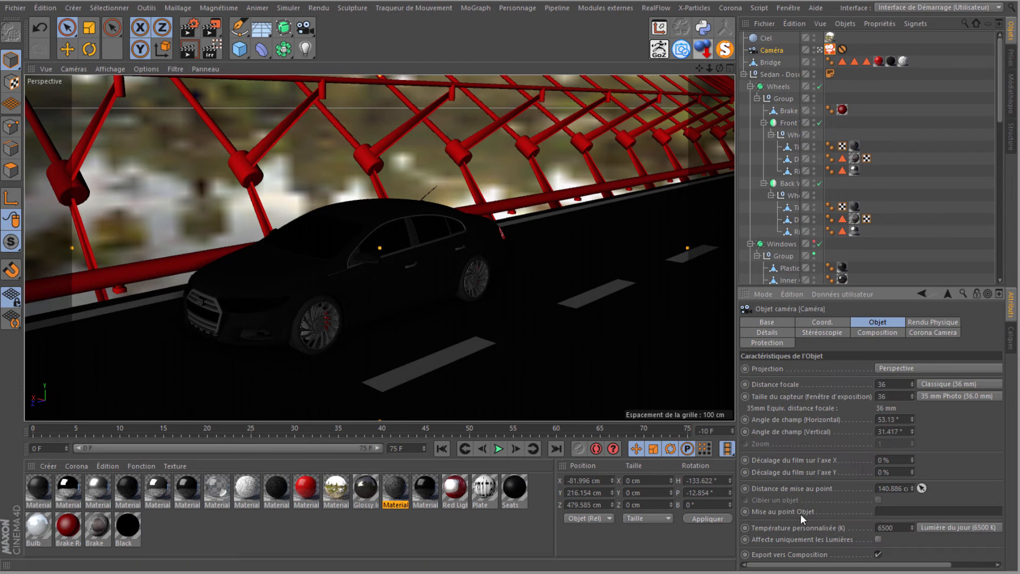
drag(736, 511, 620, 511)
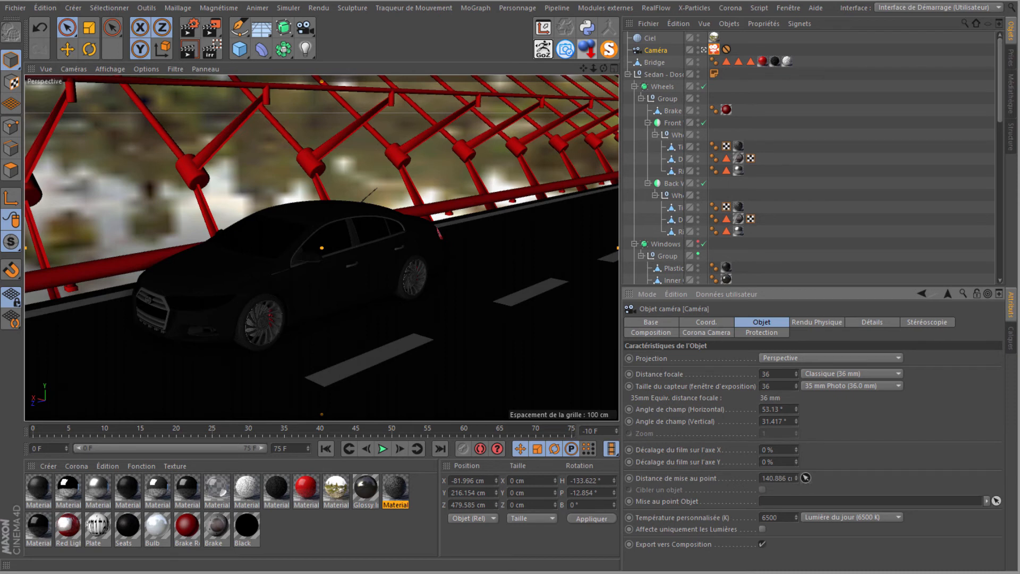
click(301, 249)
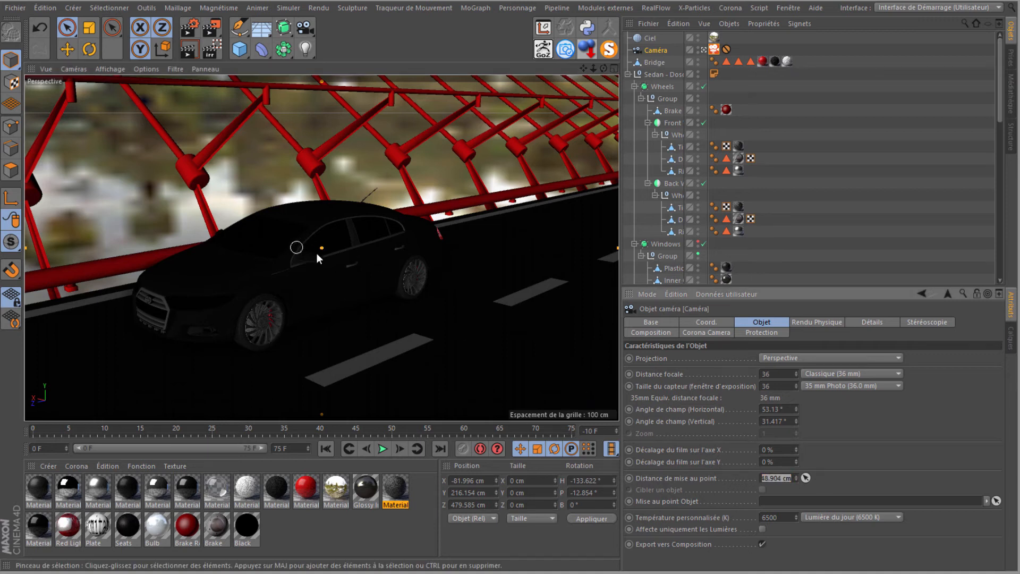
click(805, 477)
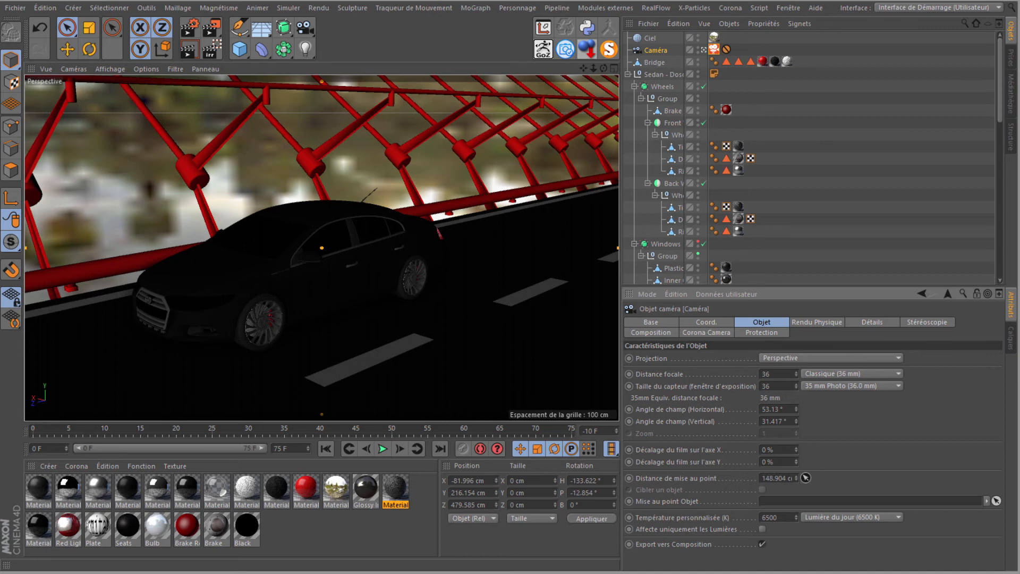
click(321, 248)
click(293, 250)
- Set the Corona Camera tag's f-stop to 3 and render the active view
click(714, 50)
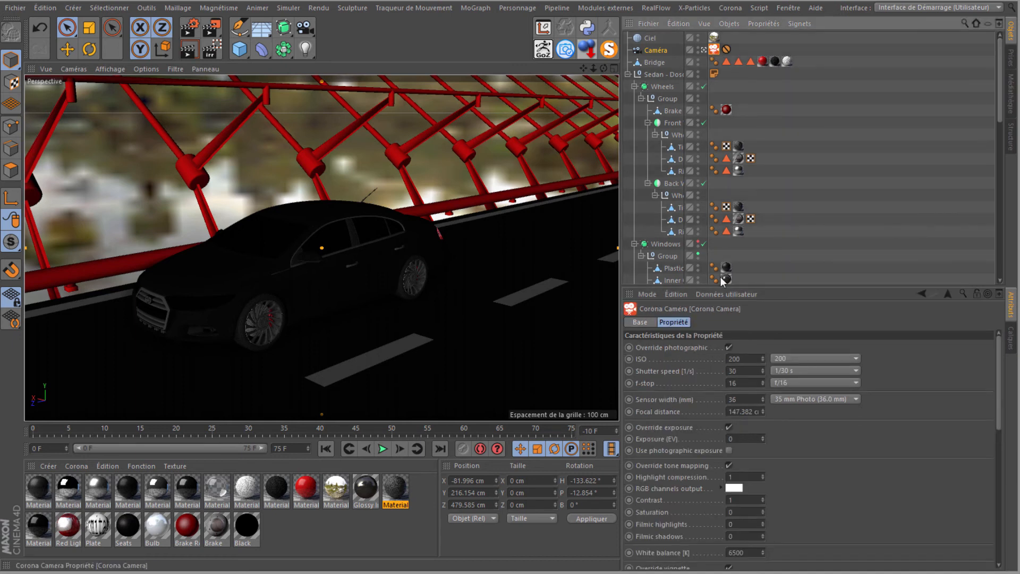
click(752, 380)
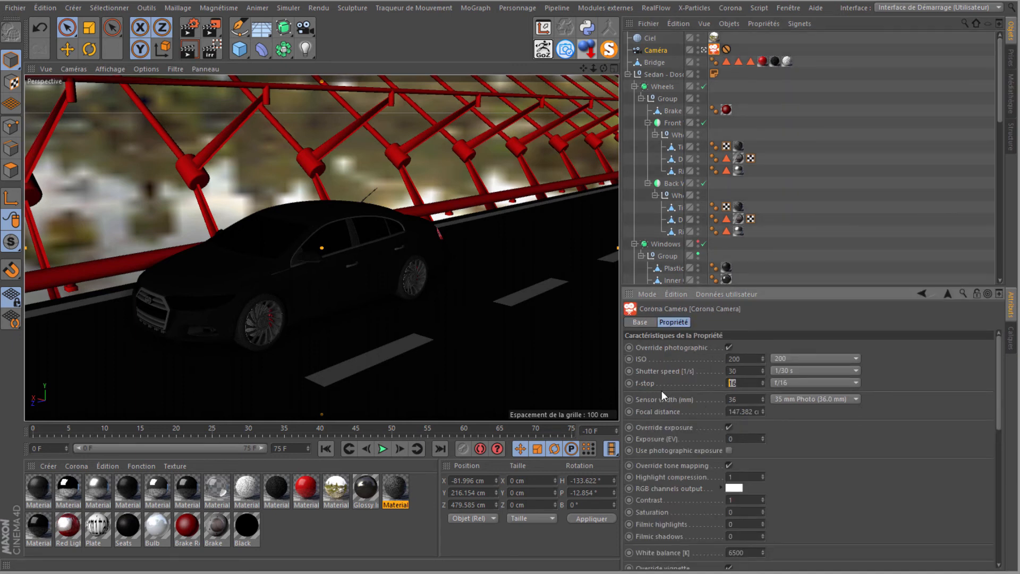
text(3)
key(Return)
click(188, 47)
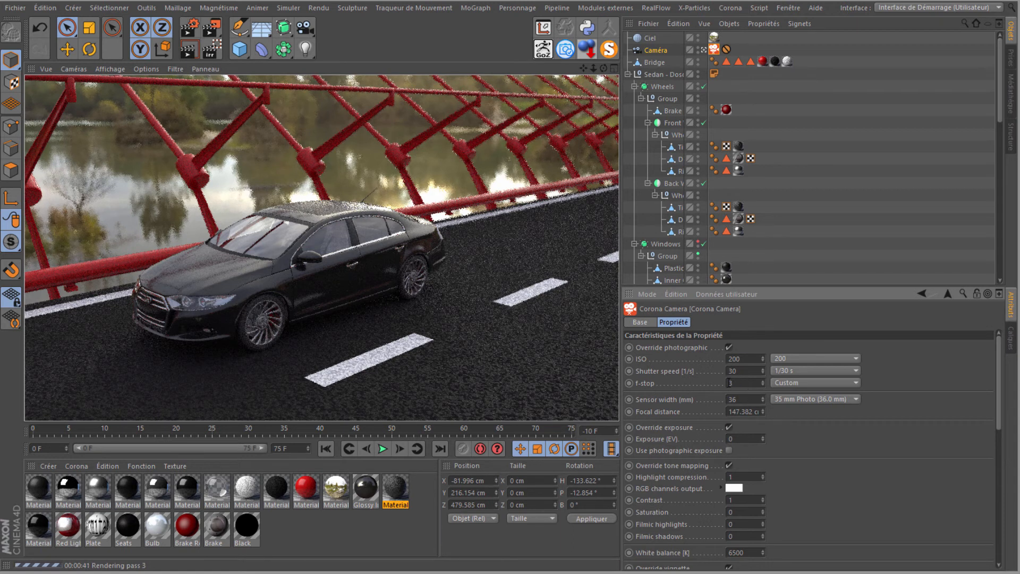
click(737, 382)
- Add a Corona Compositing tag to the Ciel object and turn off Seen by camera
right_click(655, 38)
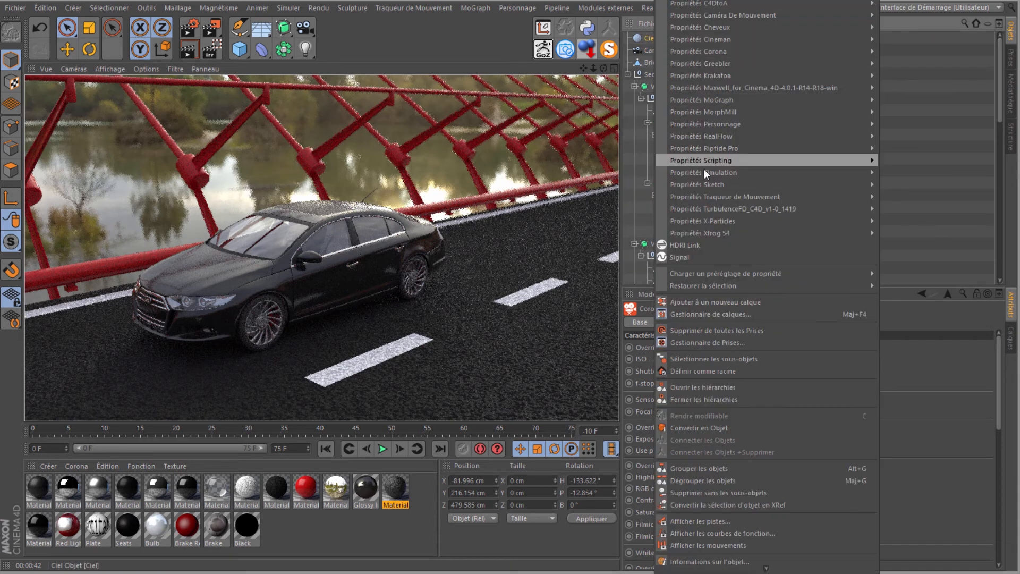
mouse_move(703, 40)
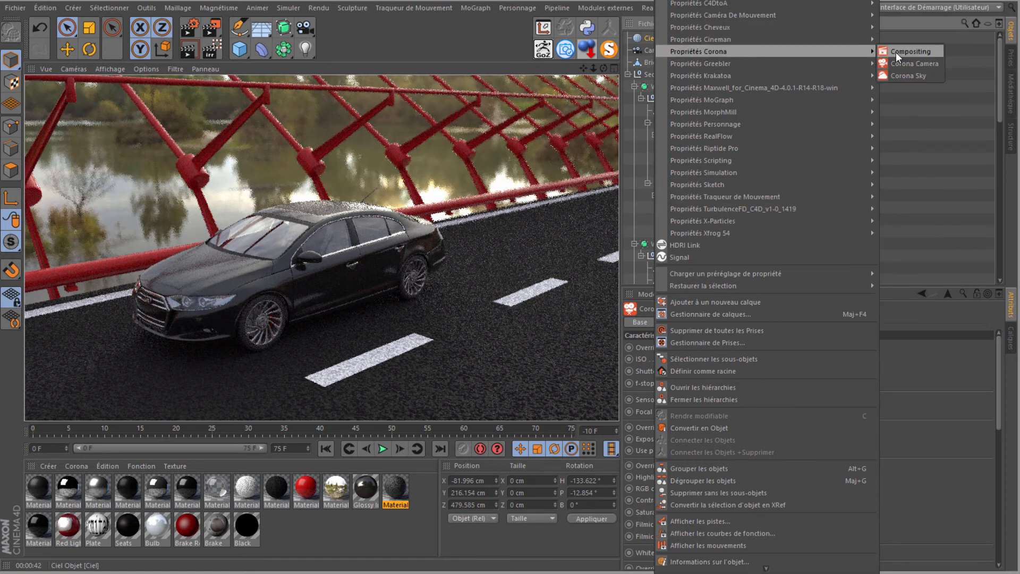
click(897, 51)
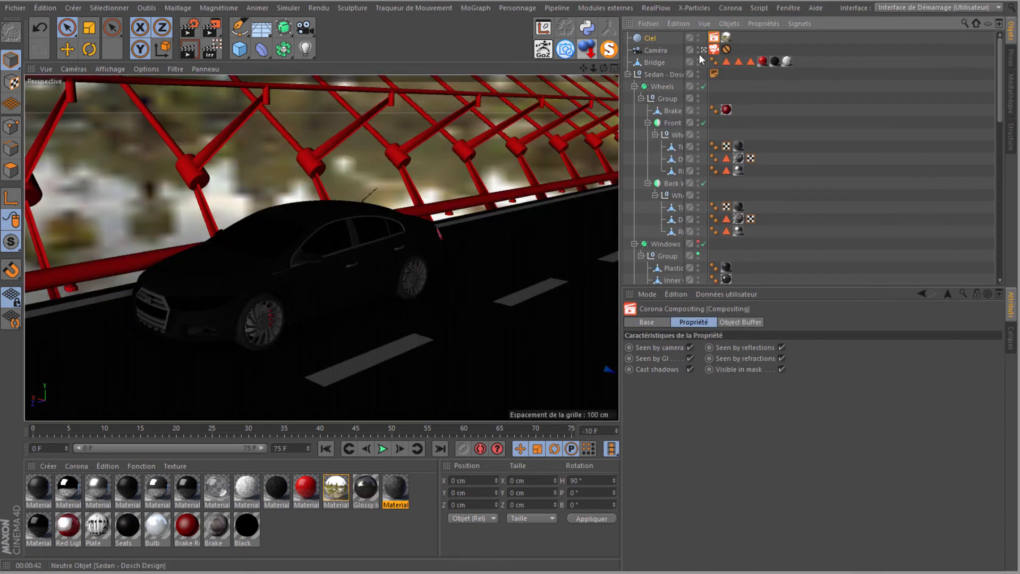
click(690, 347)
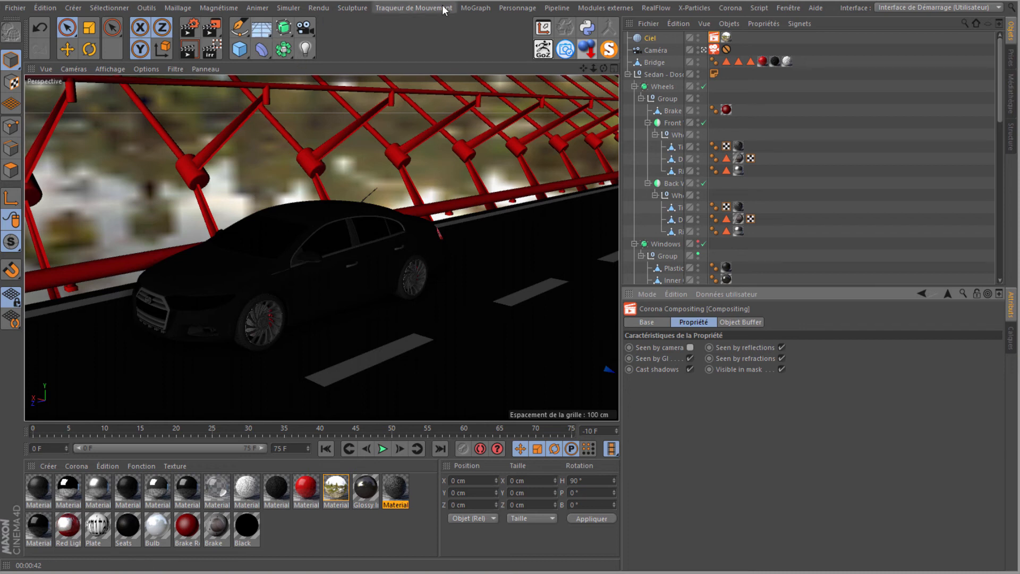
- Examine the pass, noise level and time limits and the denoise mode in the Corona render settings
click(744, 7)
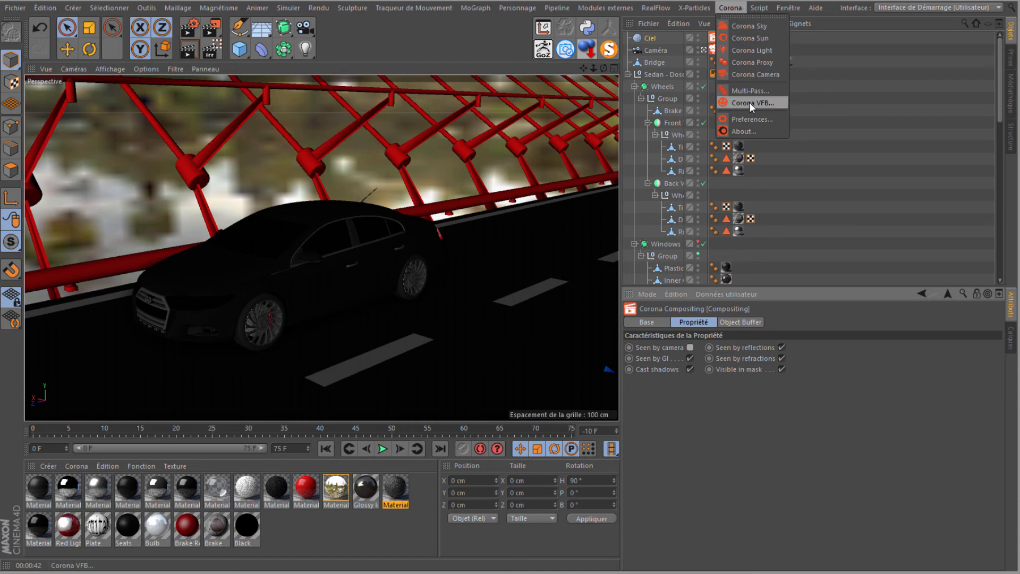
click(219, 7)
click(190, 29)
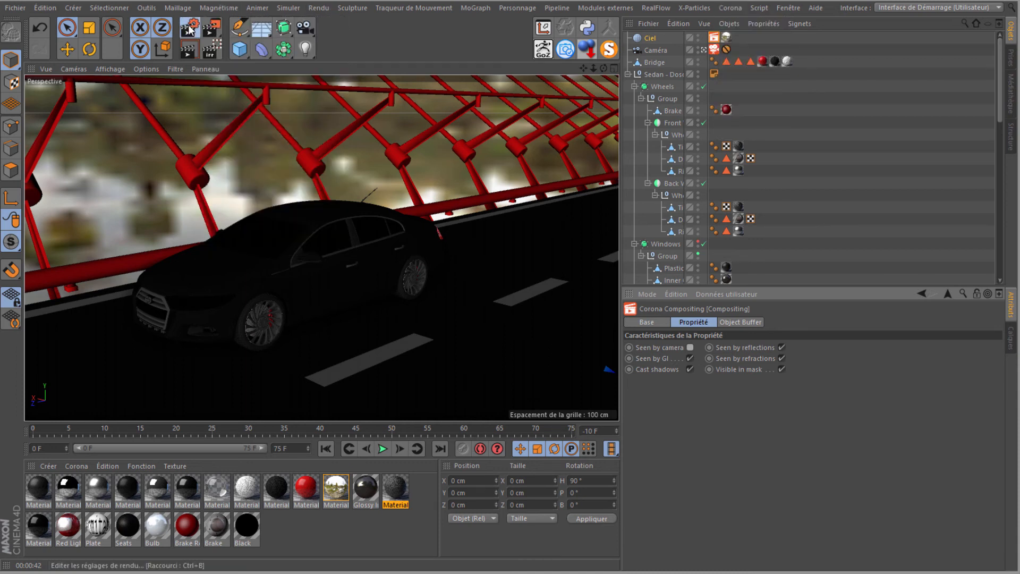
click(189, 28)
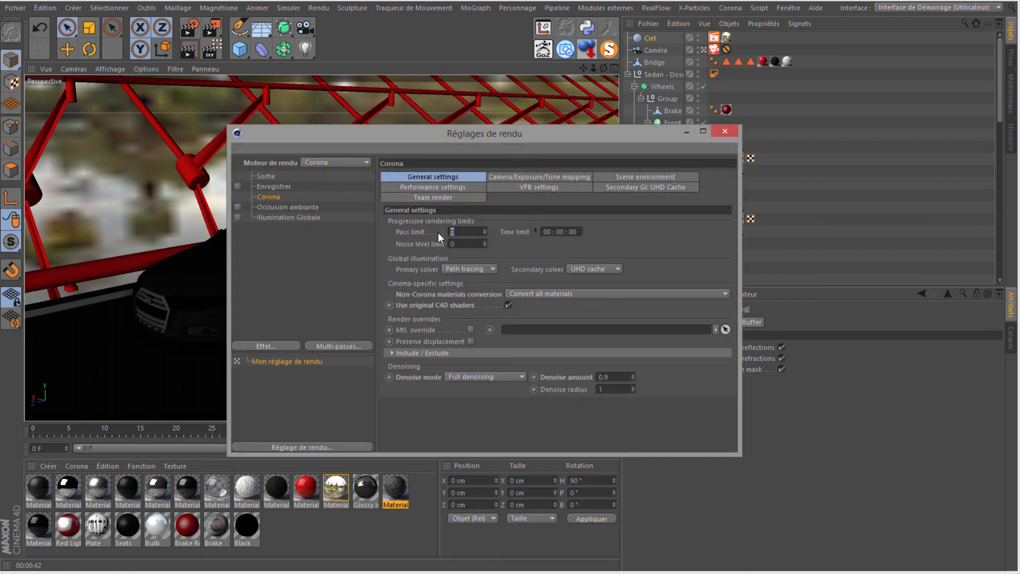
text(2)
text(2)
click(548, 231)
click(488, 375)
click(476, 413)
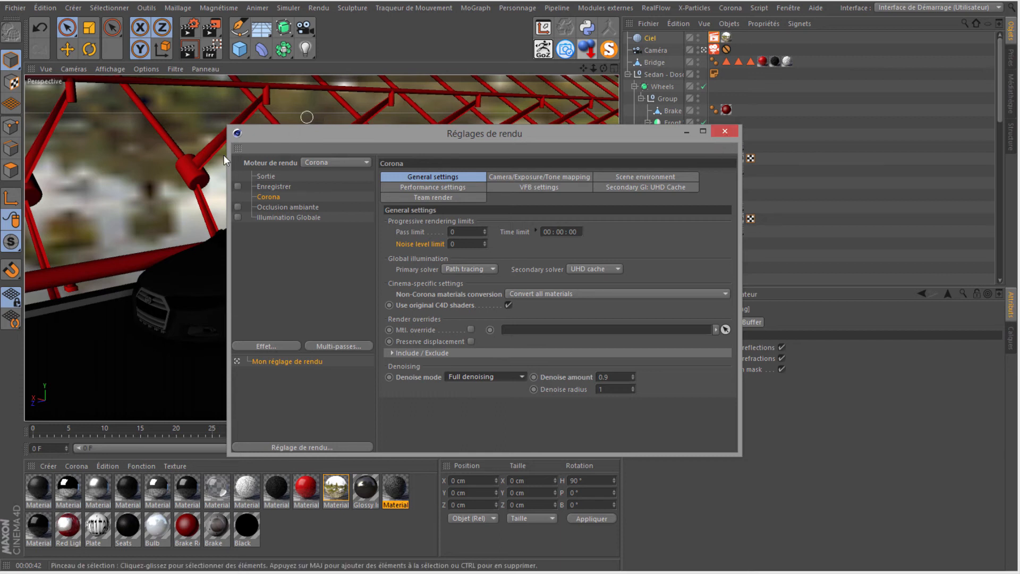
click(725, 132)
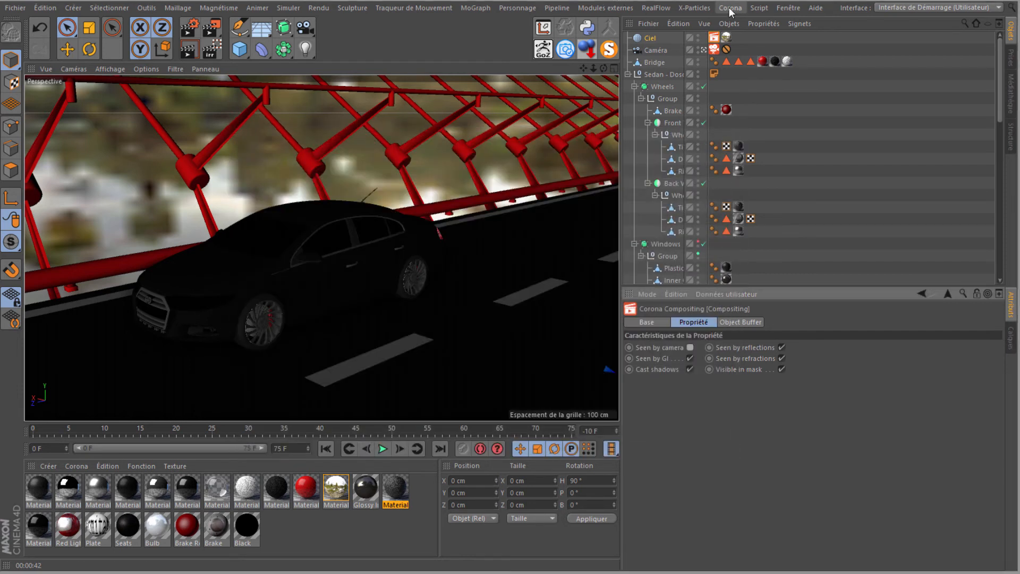
- Open the Corona VFB frame buffer window
click(731, 9)
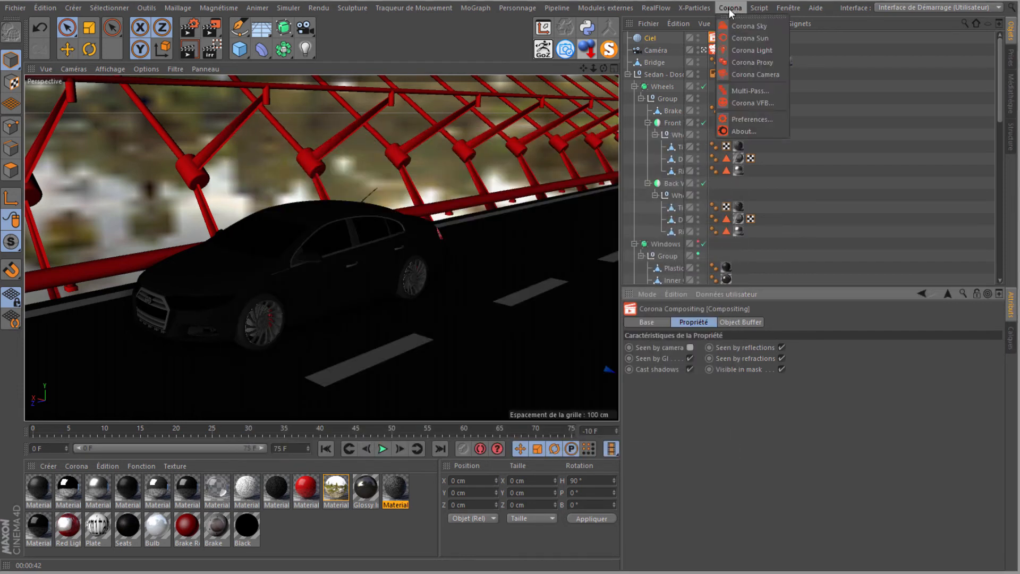
click(737, 103)
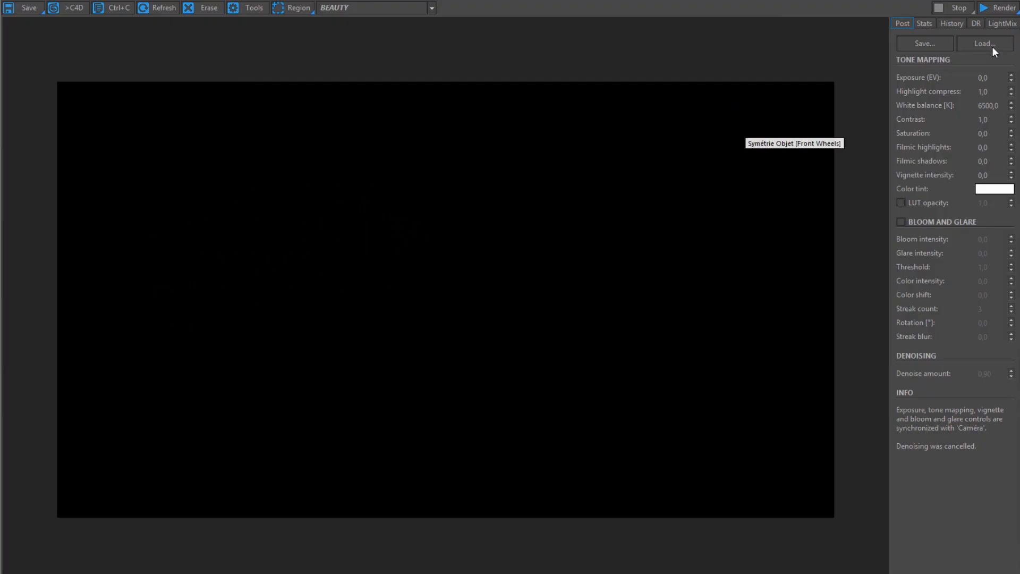
- Run a test render in the frame buffer while viewing its statistics, and stop it without denoising
click(993, 8)
click(986, 8)
click(924, 24)
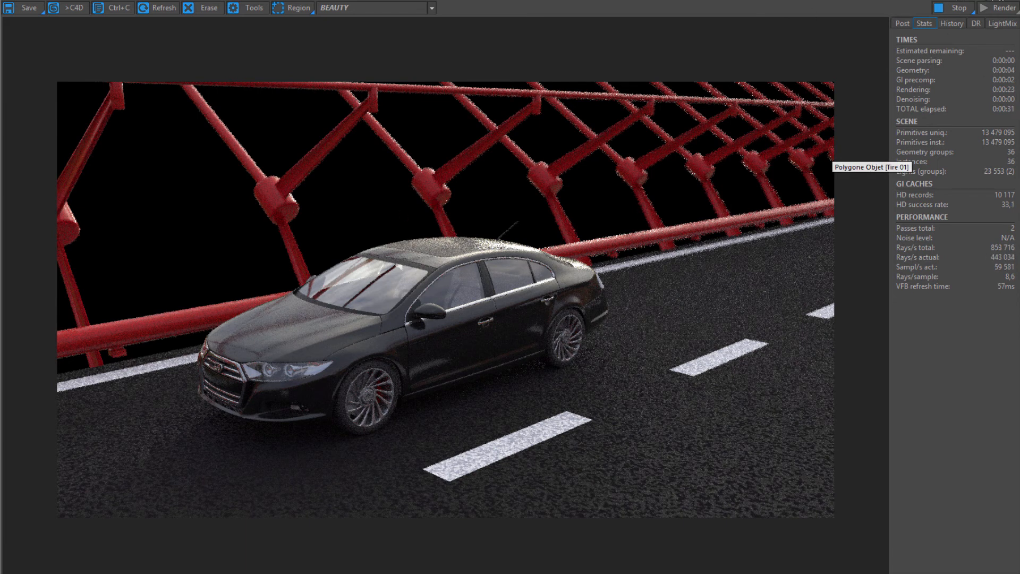
click(942, 6)
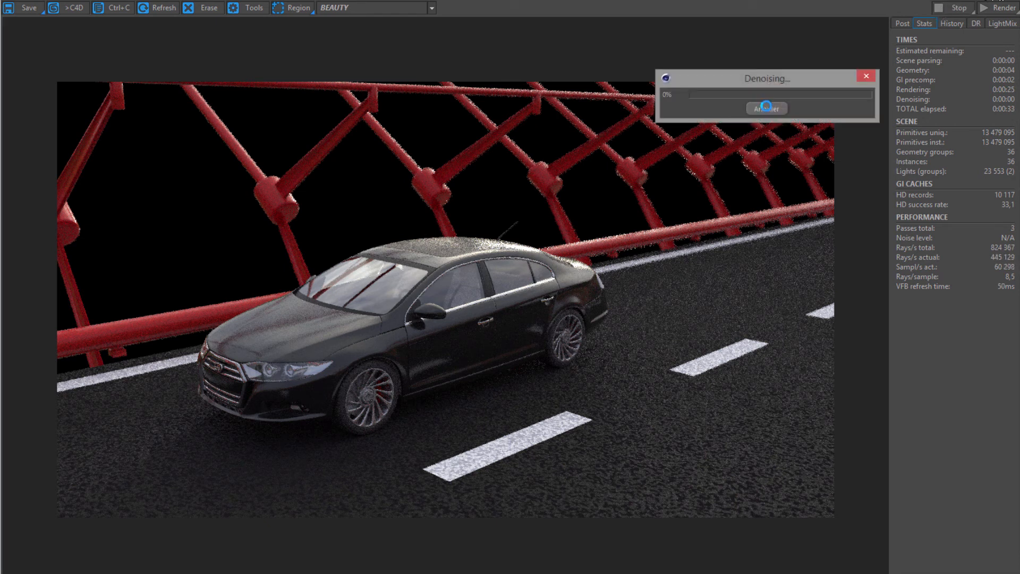
click(766, 108)
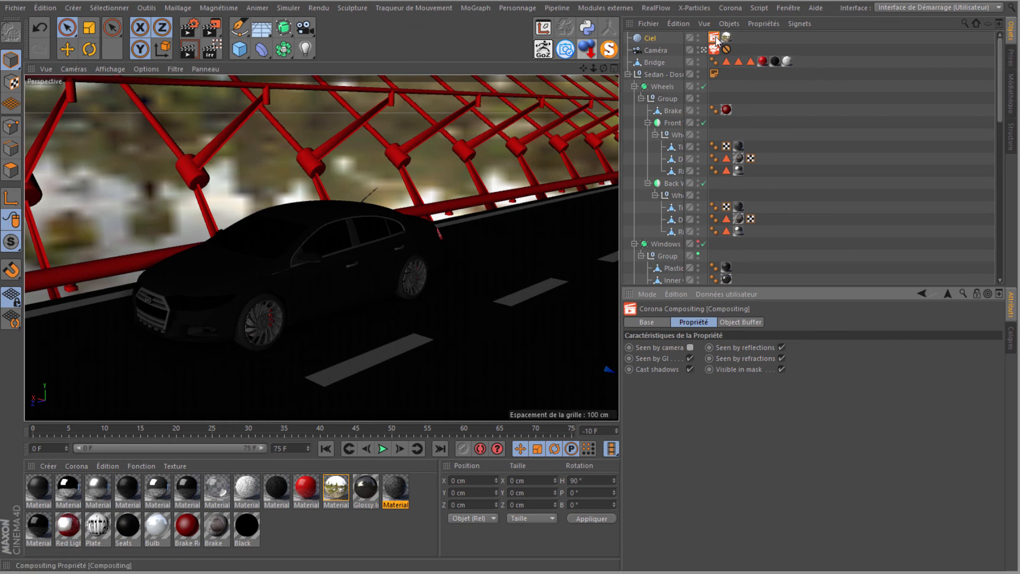
- Delete the Corona Compositing tag from the Ciel object and render the scene again in the Corona VFB
click(715, 39)
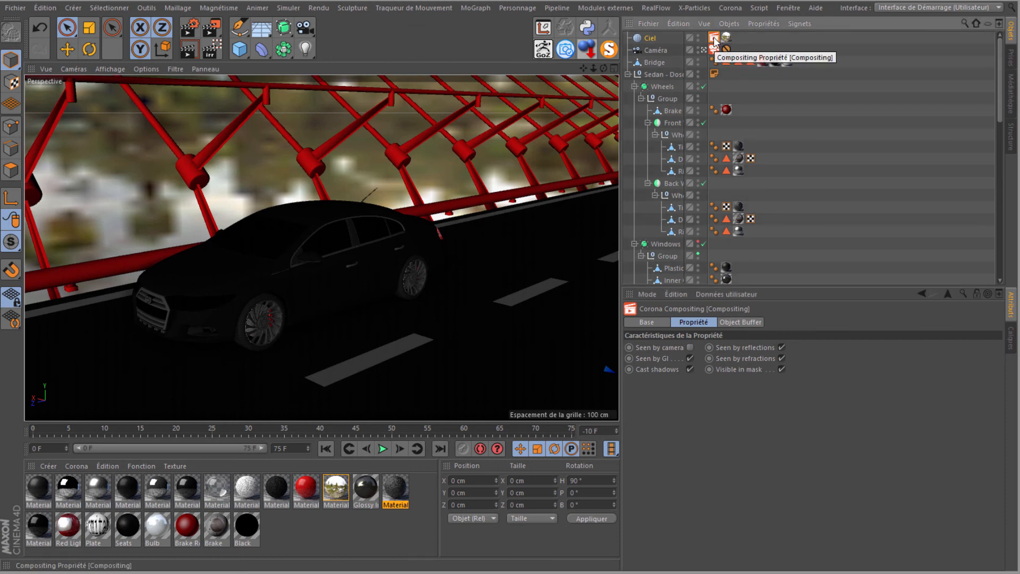
key(Delete)
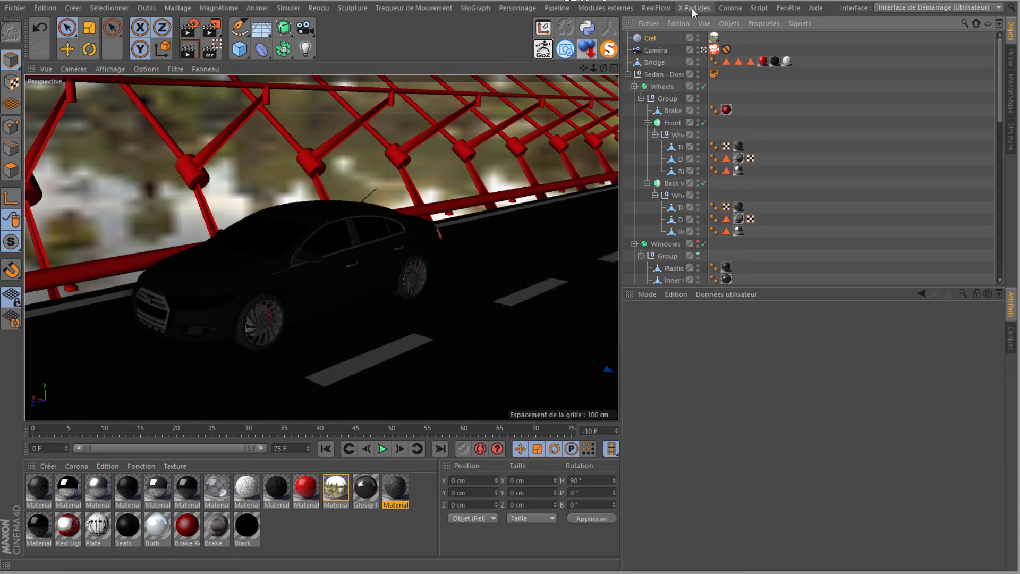
click(739, 6)
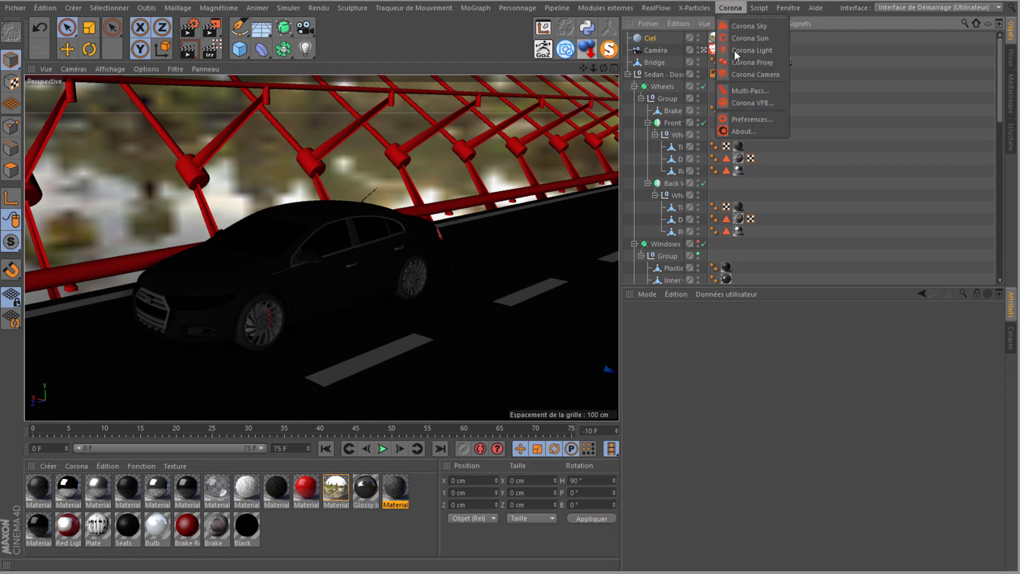
click(744, 102)
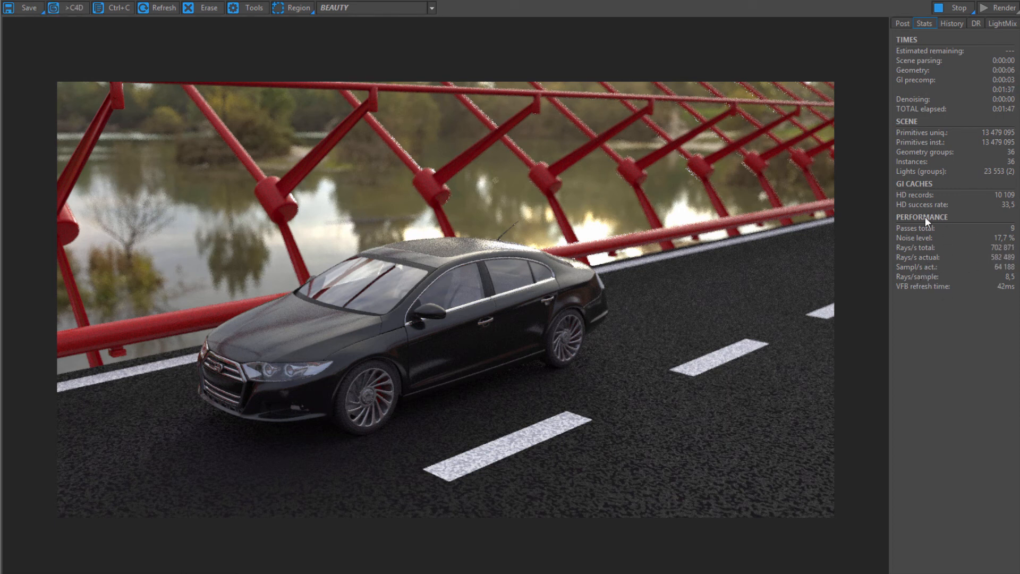
- Set the frame buffer's denoise amount to 1
click(900, 23)
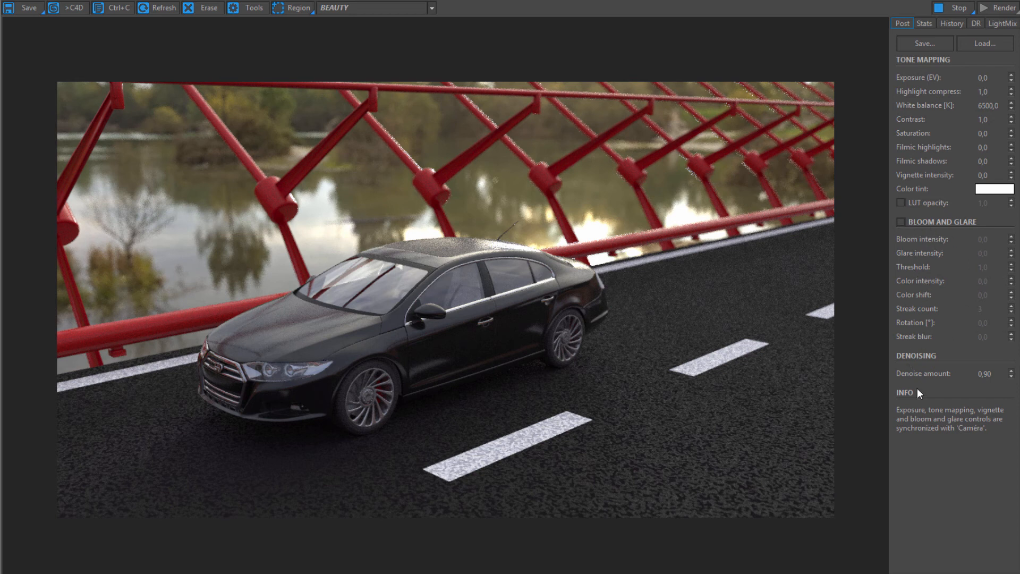
click(983, 374)
drag(995, 376, 954, 377)
text(1)
key(Return)
- Examine the frame buffer's history, LightMix and render statistics while the render refines
click(924, 23)
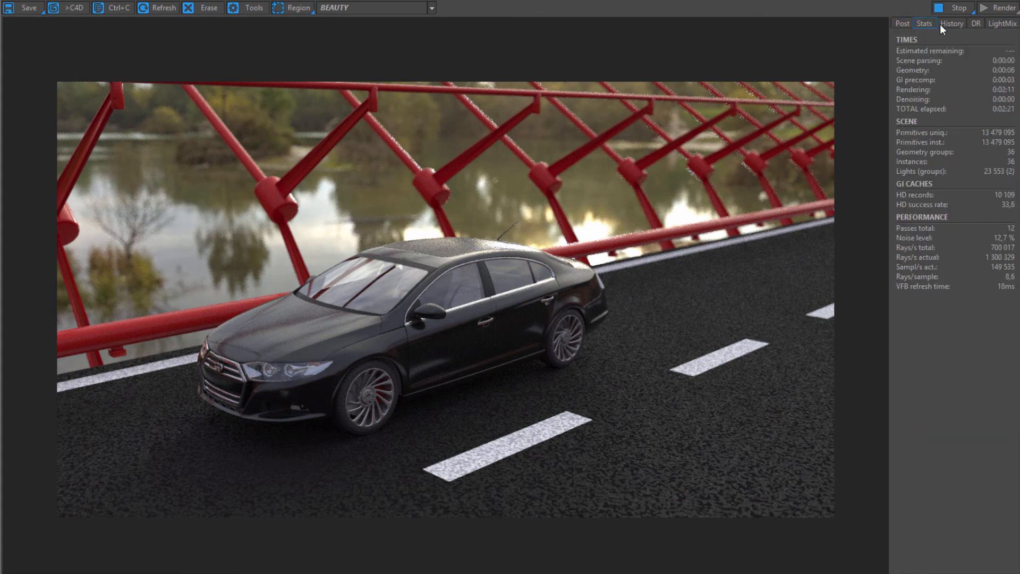
click(956, 24)
click(996, 24)
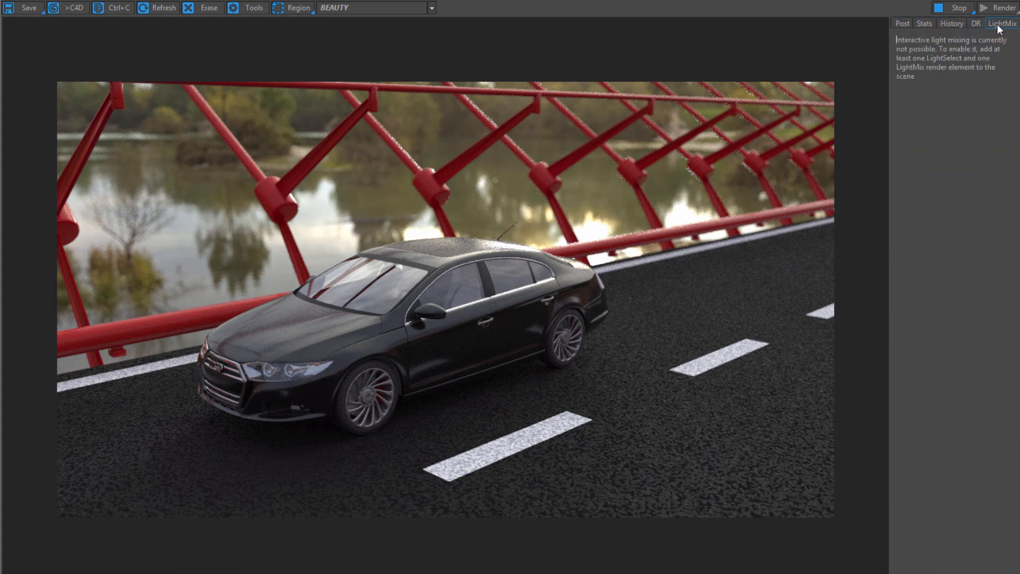
click(910, 24)
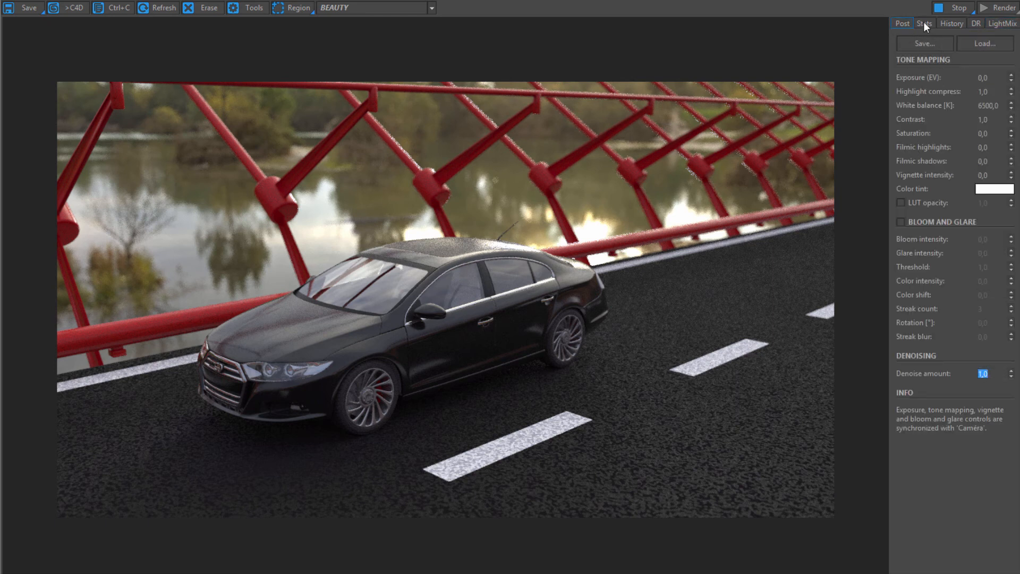
click(923, 21)
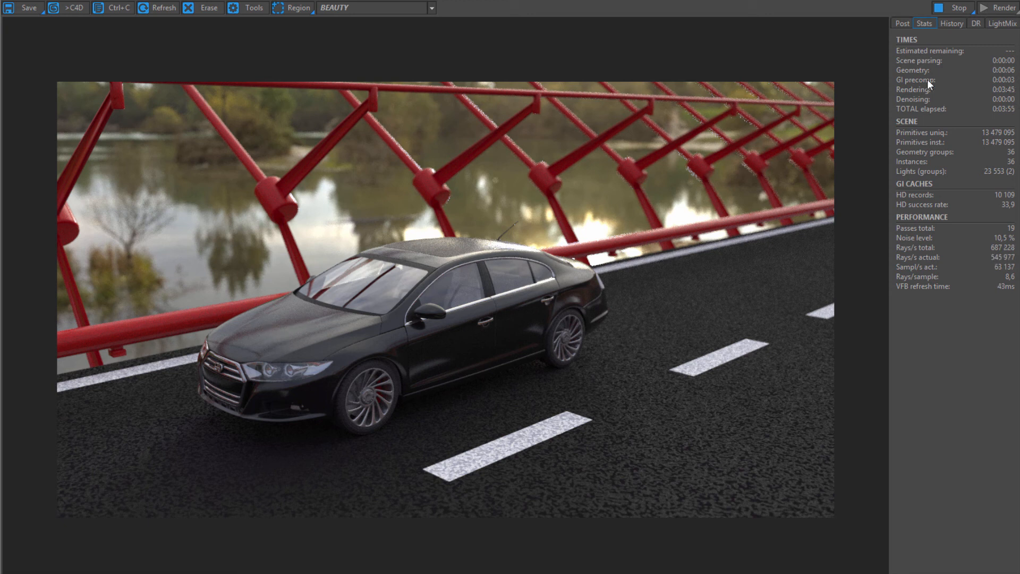
- Stop the render and let the denoising run, keeping its progress window clear of the car image
click(940, 9)
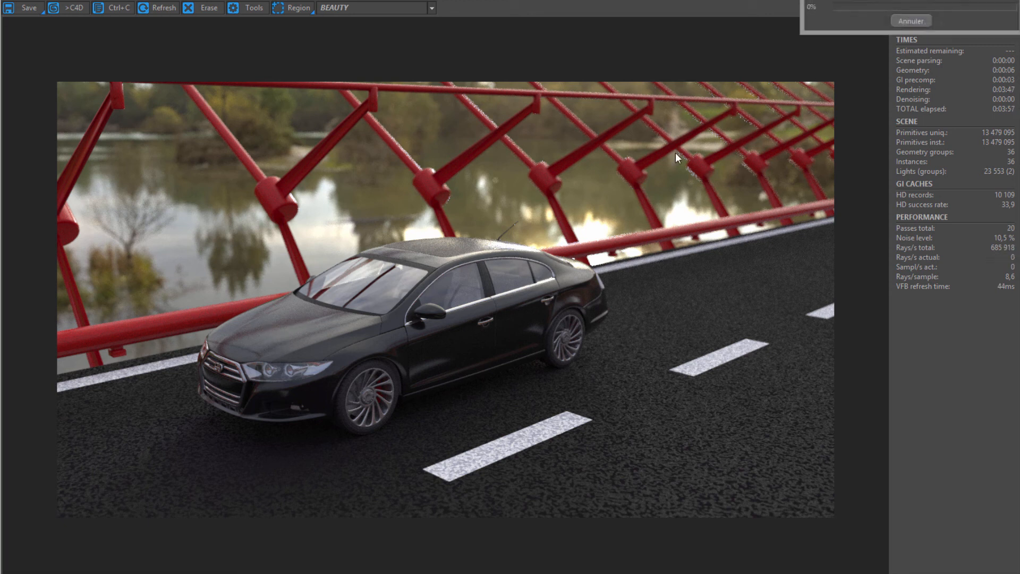
drag(657, 82, 550, 60)
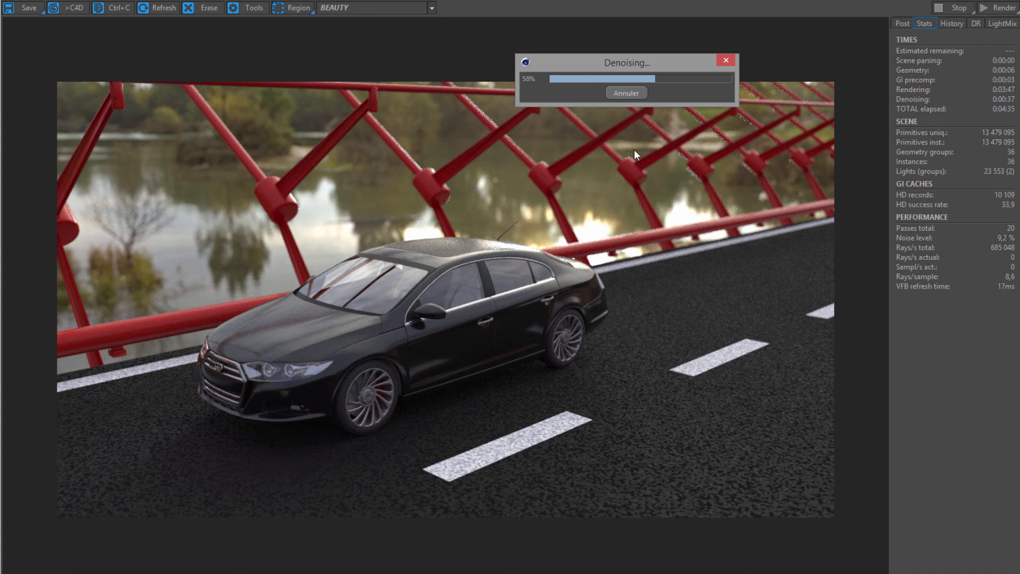
drag(650, 67, 721, 229)
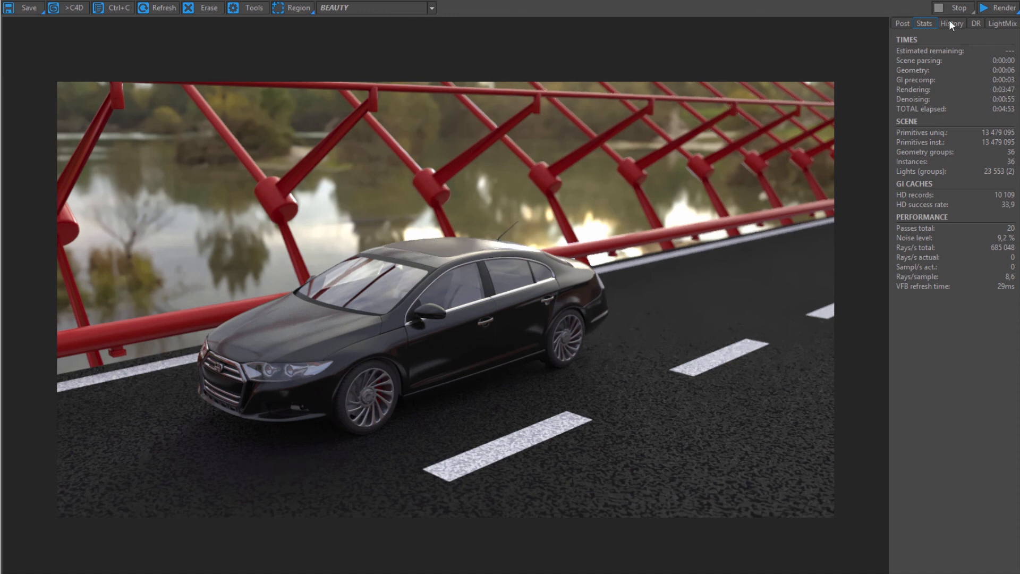
- Try a denoise amount of 0,5 on the finished render, and set it back to 1
click(898, 24)
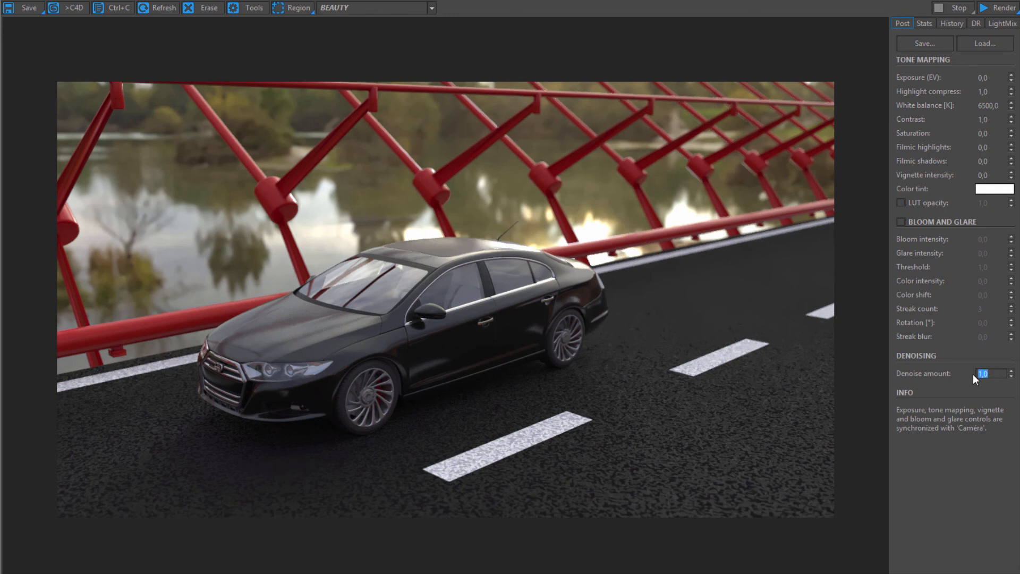
text(0,5)
key(Return)
text(1)
key(Return)
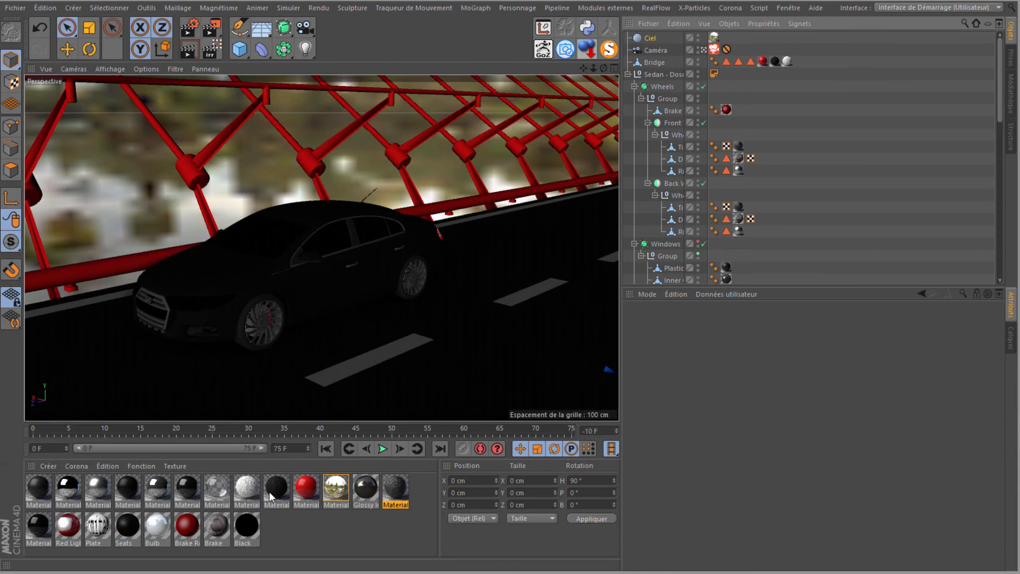
- Examine the reflection settings of the glossy black Material.4 in the material editor
click(187, 485)
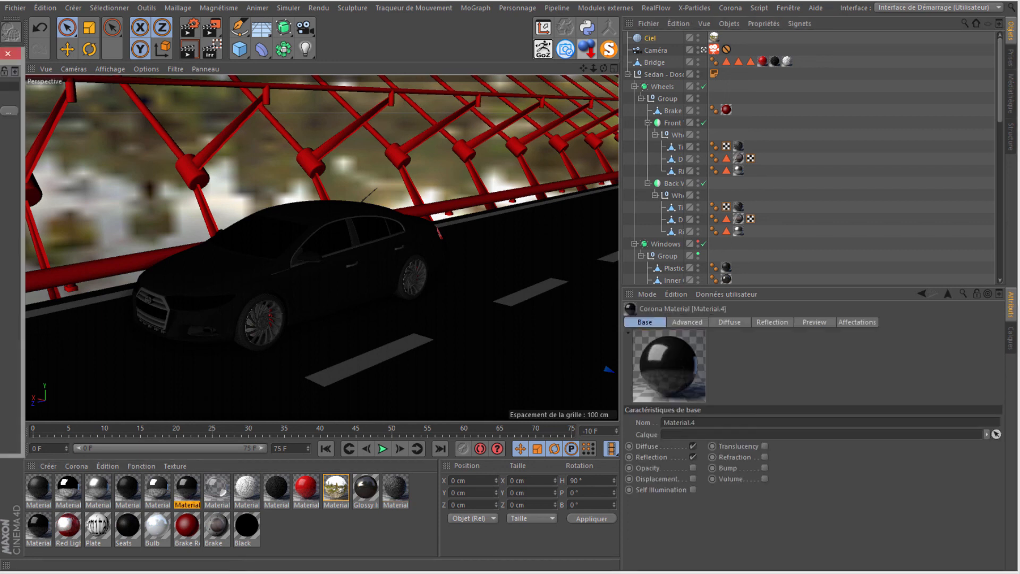
double_click(187, 485)
drag(476, 112, 494, 117)
click(266, 272)
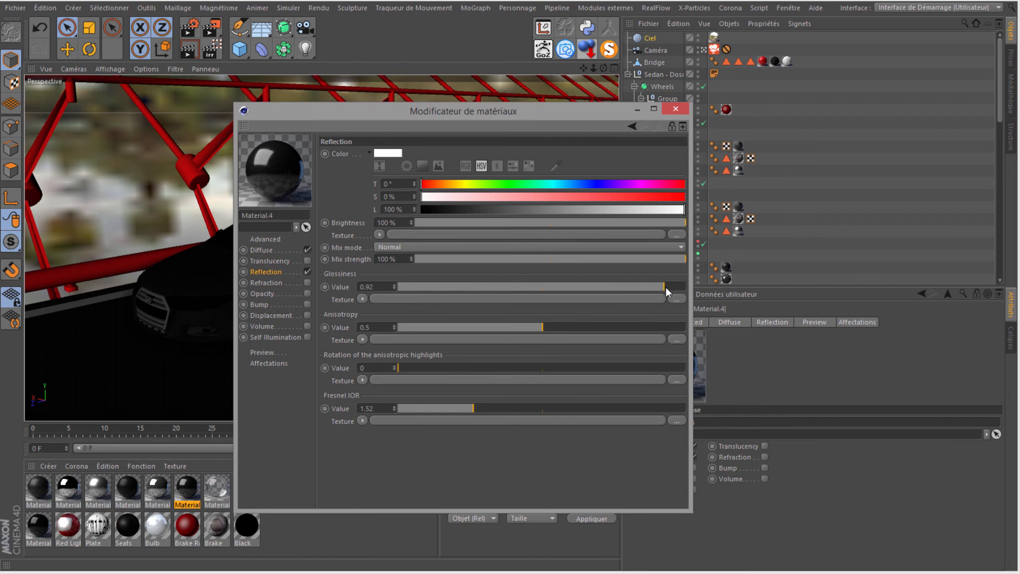
click(676, 109)
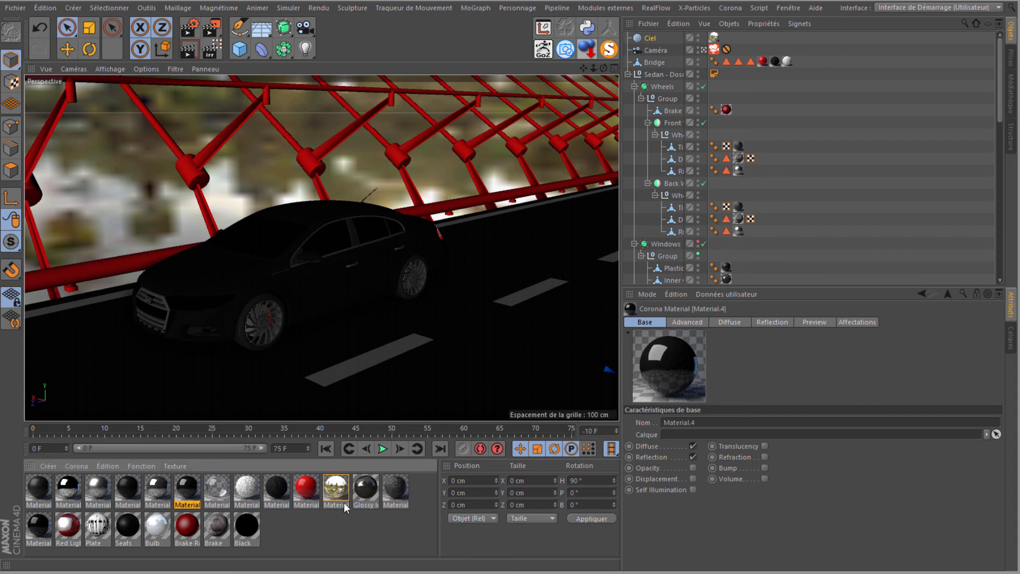
- Set the reflection glossiness of the black Material.6 to 0.9
click(124, 489)
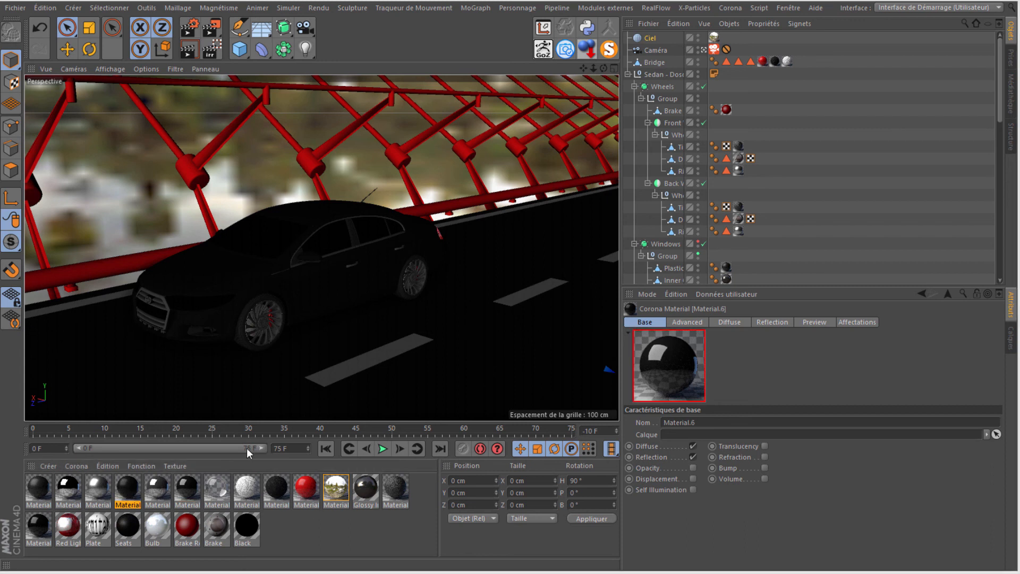
double_click(126, 489)
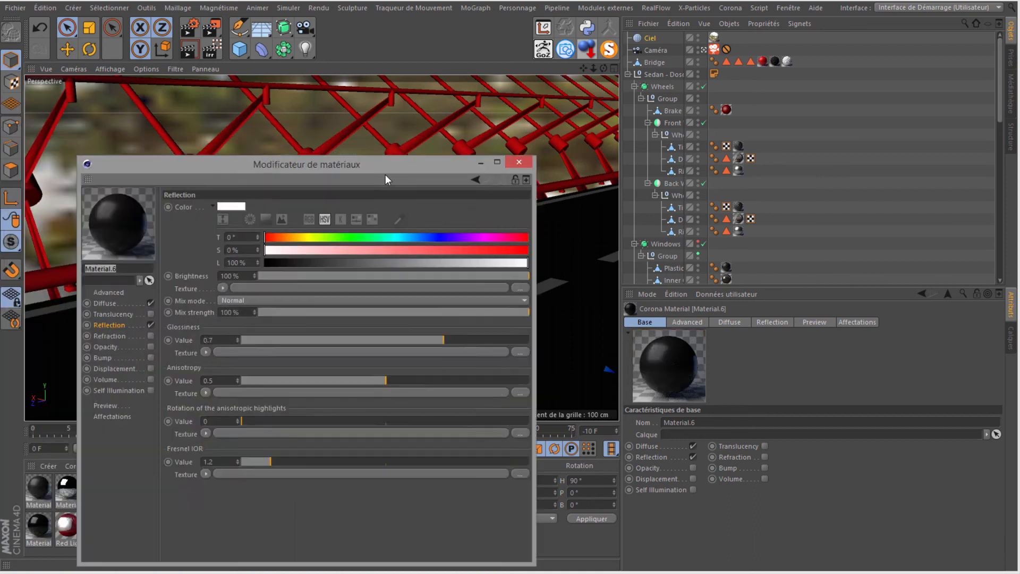
drag(385, 171, 731, 175)
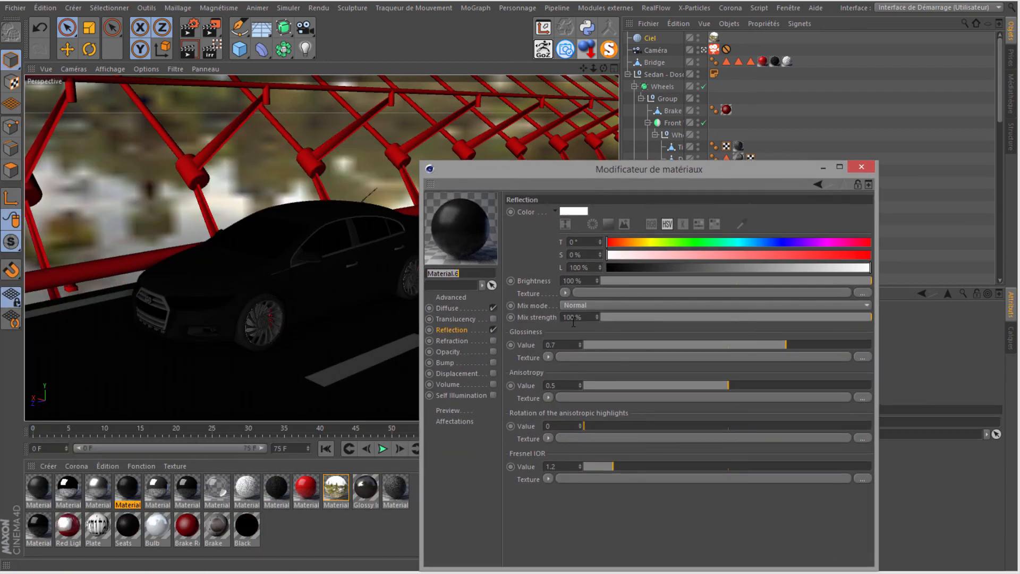
drag(786, 345, 844, 351)
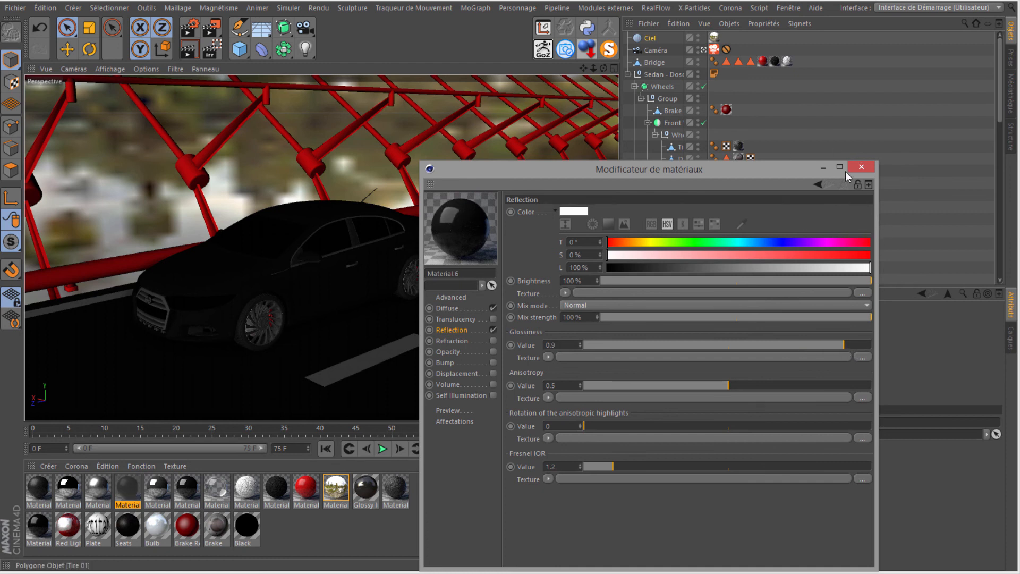
click(861, 166)
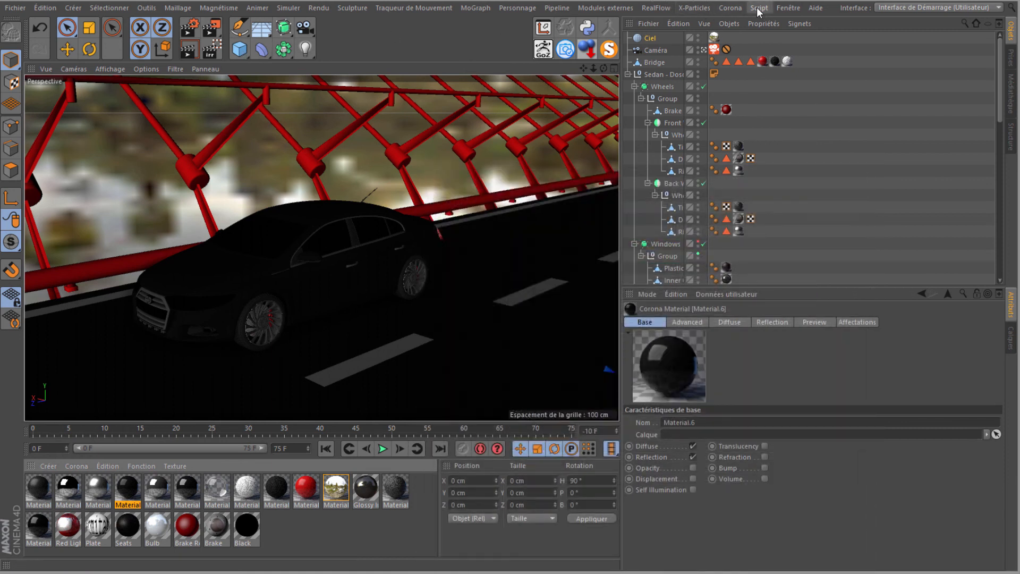
- Reopen the Corona VFB and render the scene with the glossier material, showing the render statistics
click(730, 8)
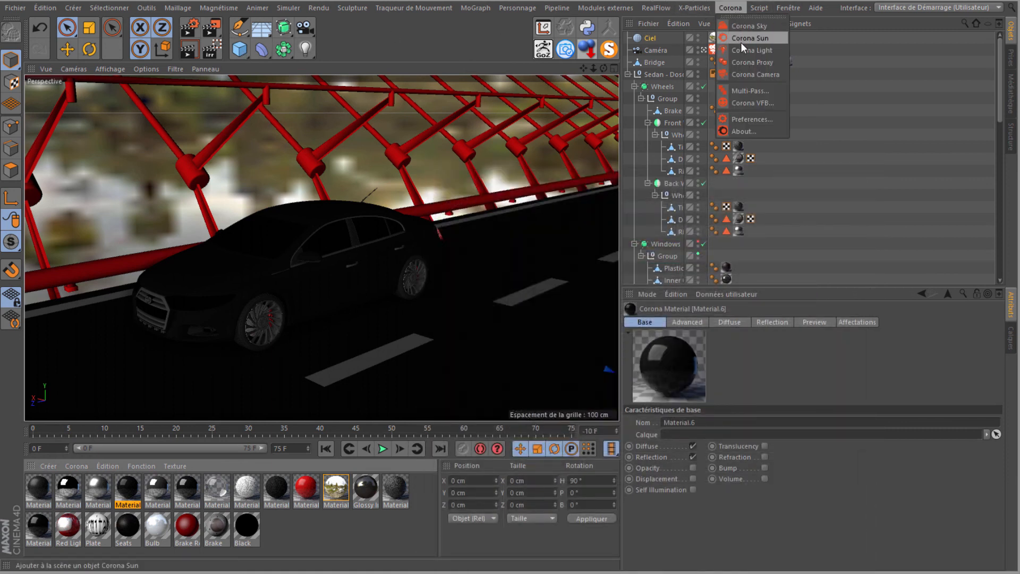
click(734, 104)
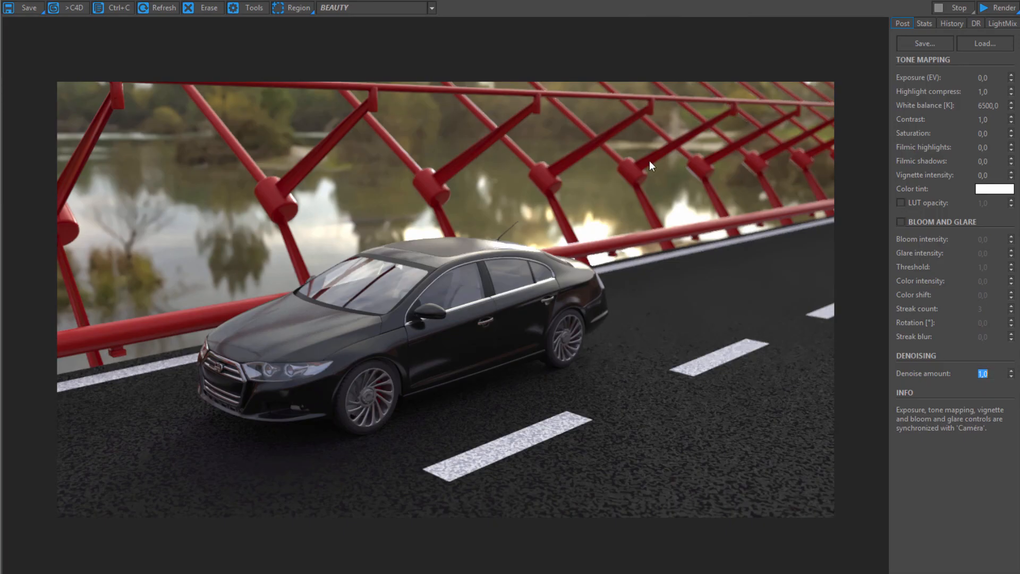
click(991, 8)
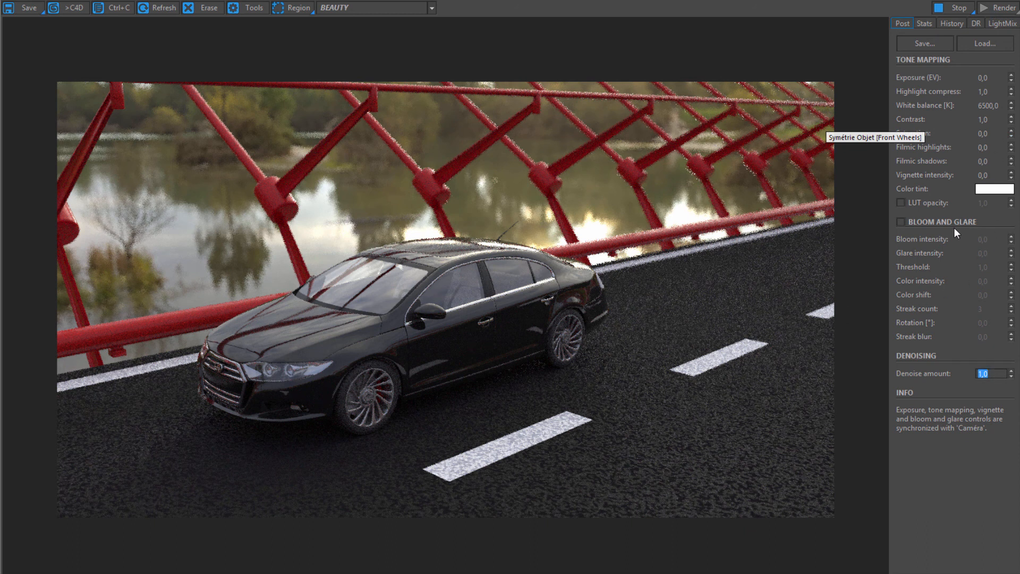
click(921, 22)
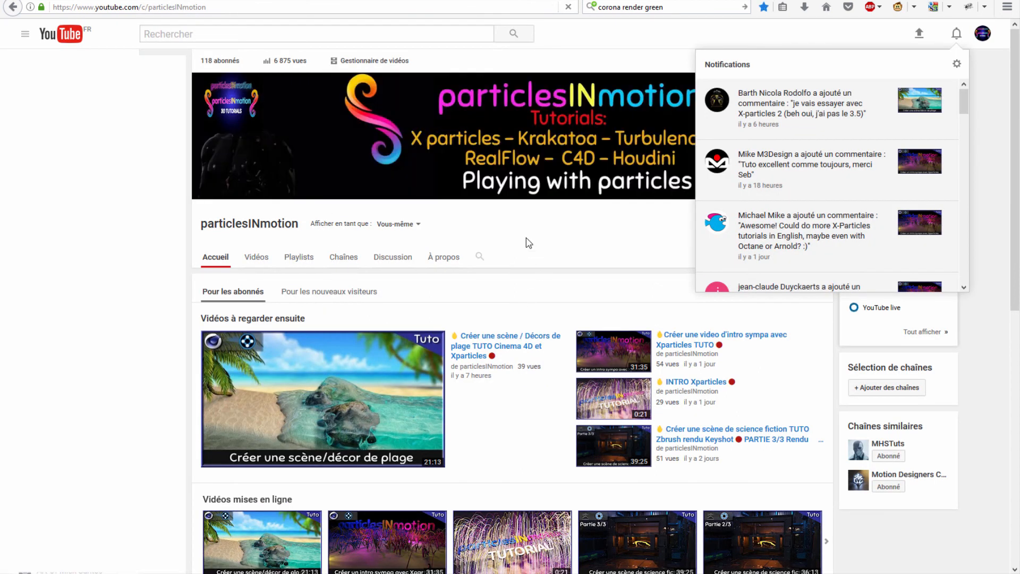
- Switch to the browser and look through the videos on the particlesINmotion YouTube channel page
click(528, 242)
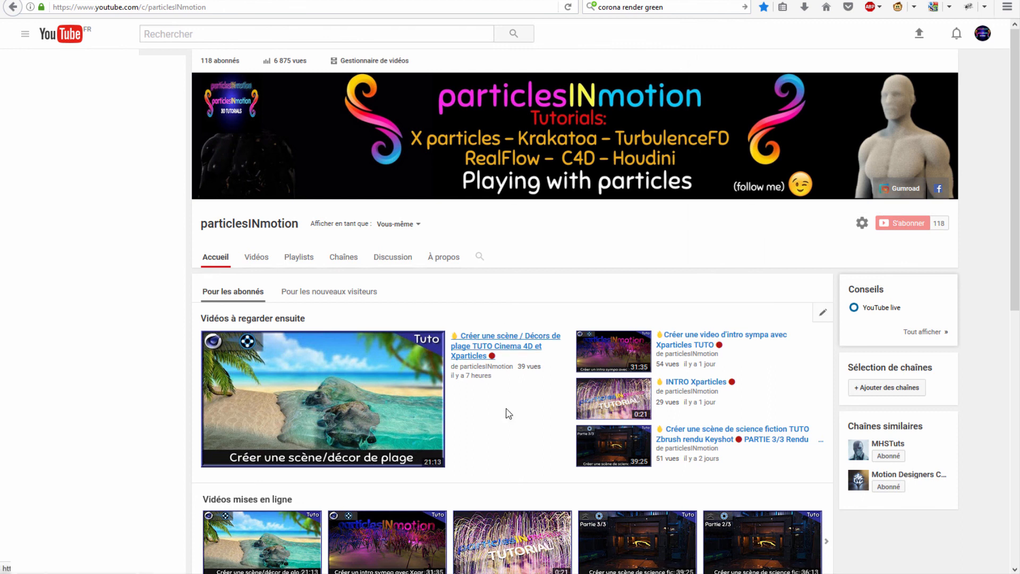
scroll(408, 382, down, 2)
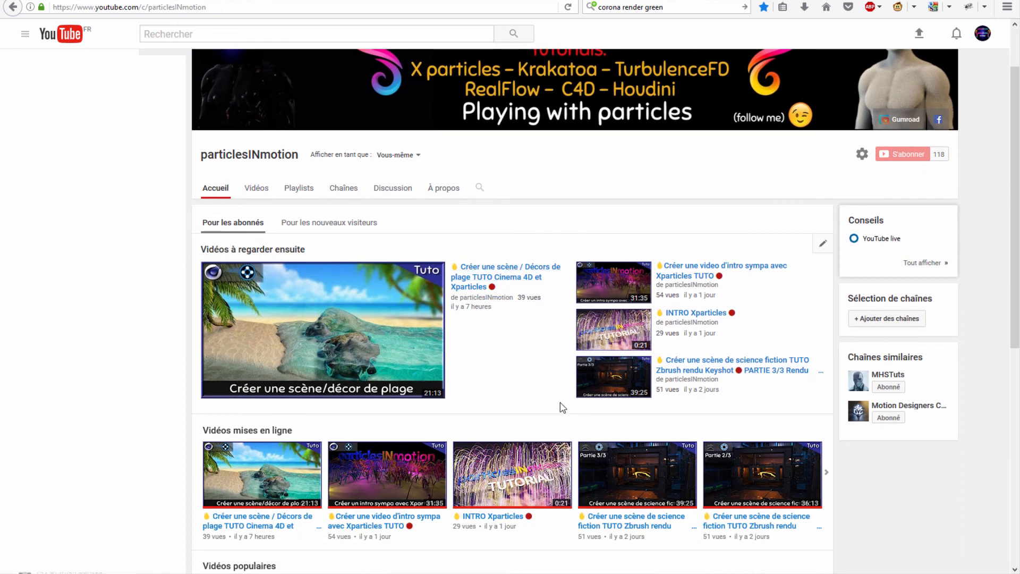
scroll(560, 406, down, 2)
scroll(387, 242, up, 2)
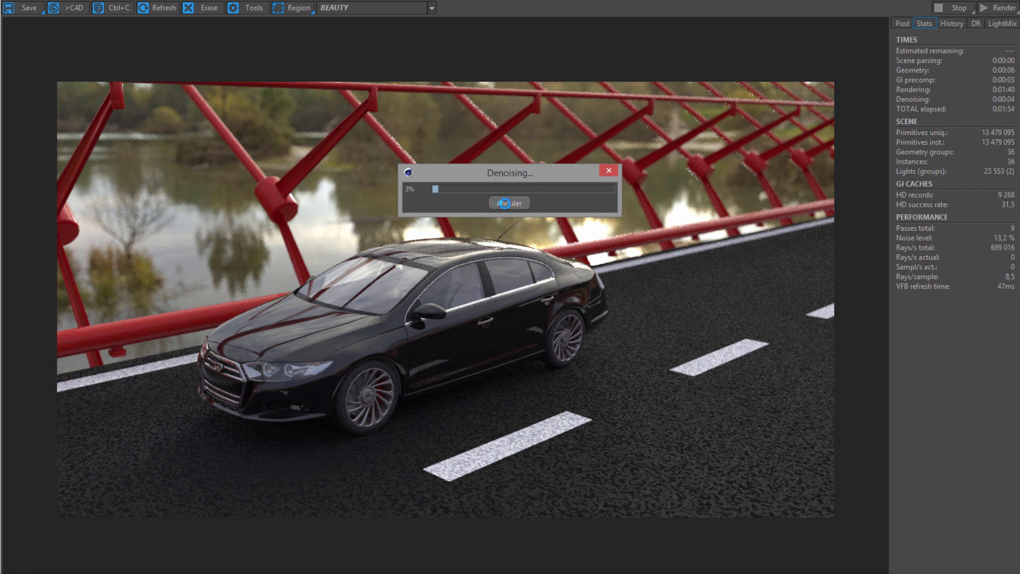
- Cancel the denoising of the car render and switch to the open Kids.c4d bedroom scene
click(506, 203)
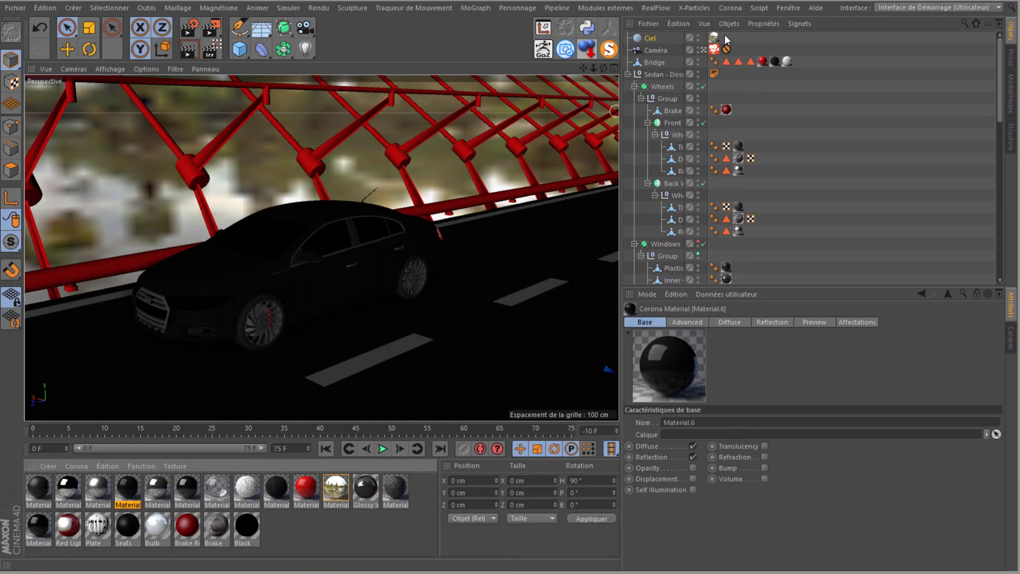
click(788, 7)
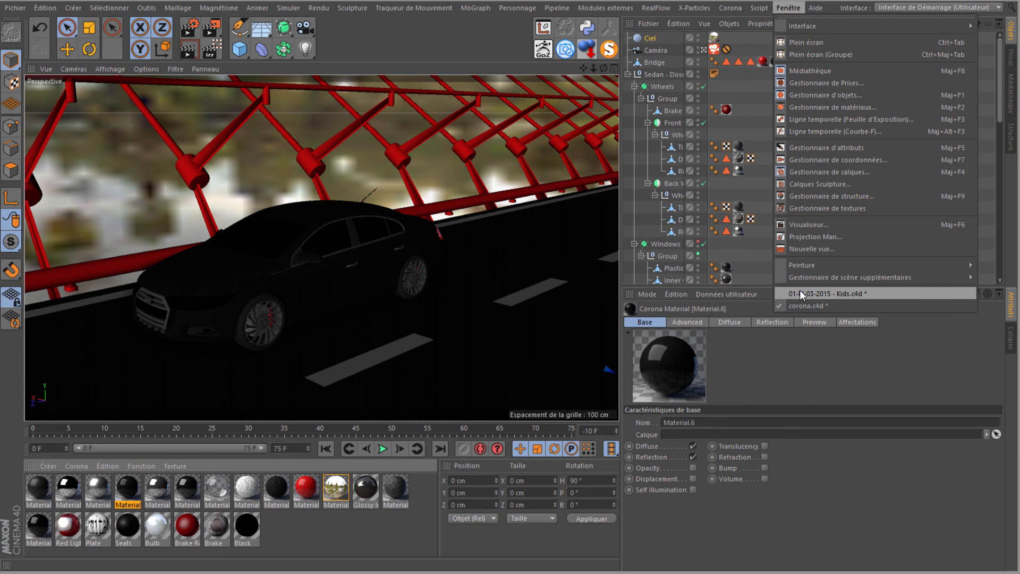
click(799, 289)
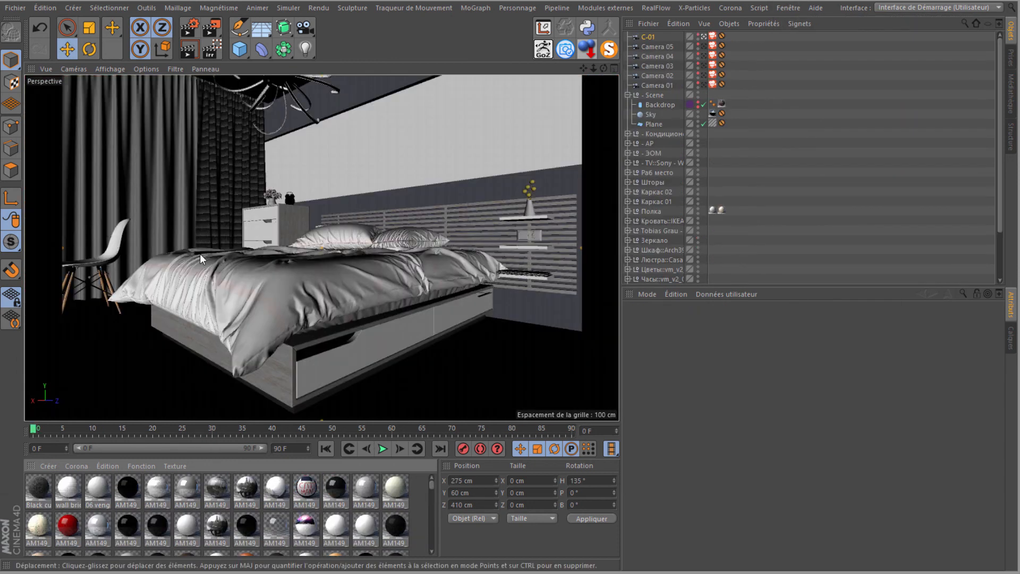
- Start a render of the bedroom scene from the C-01 camera view and look over the scene's materials
click(186, 49)
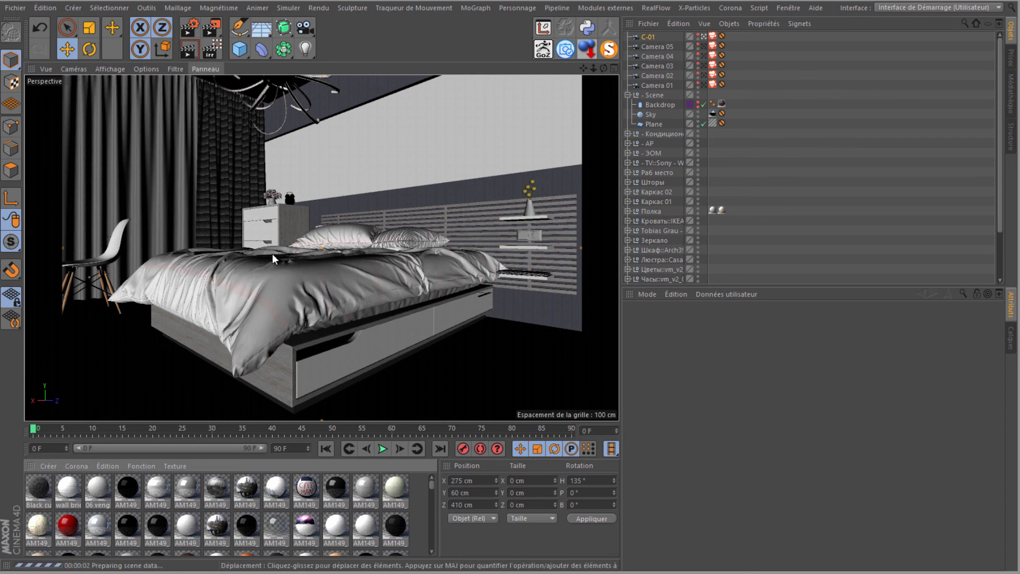
mouse_move(432, 484)
mouse_down()
mouse_move(426, 549)
mouse_move(430, 476)
mouse_up()
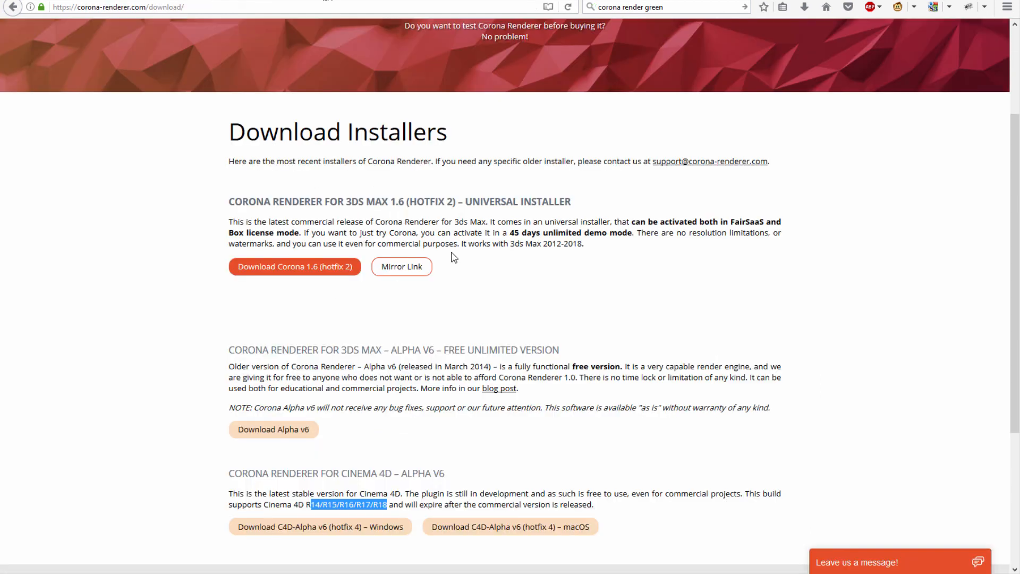
- Look over the Corona Renderer installers on the browser's download page and search the web for "corona render C4D"
scroll(448, 257, up, 3)
scroll(364, 449, down, 4)
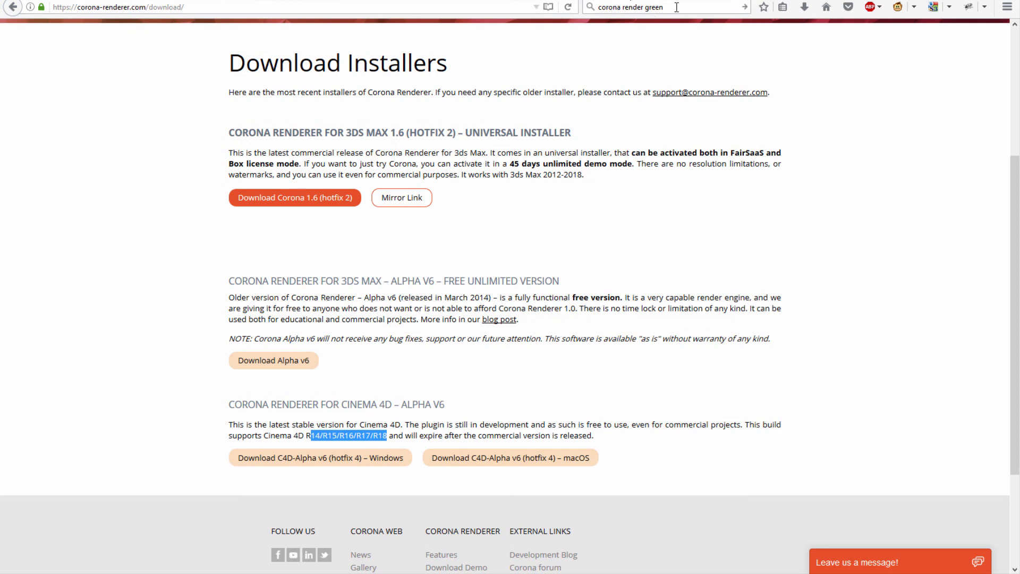
drag(676, 7, 643, 8)
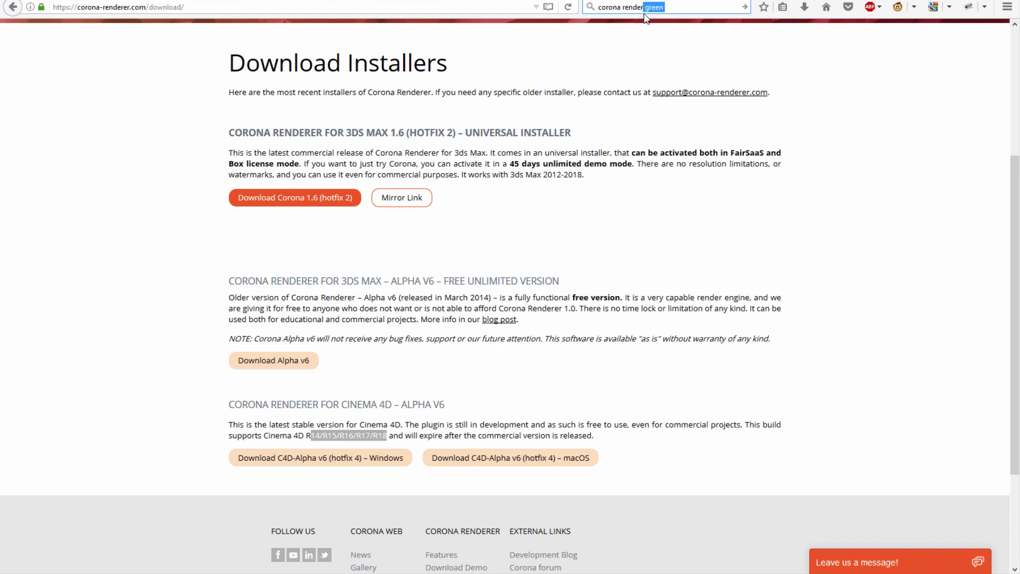
key(BackSpace)
key(Escape)
text(C4D)
key(Return)
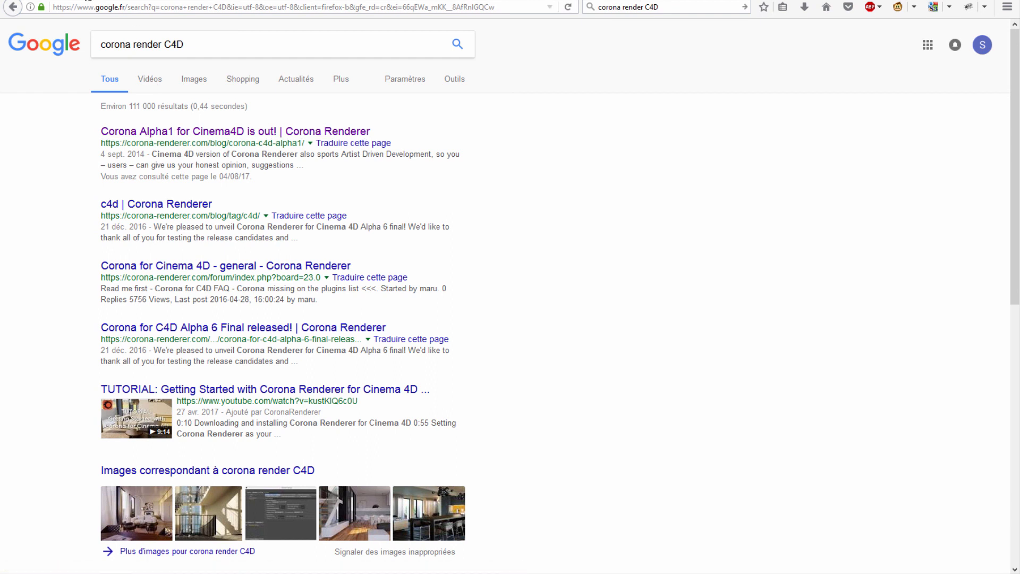
- Switch to the Particles in motion Facebook page and look through its sections, photos and videos
click(85, 1)
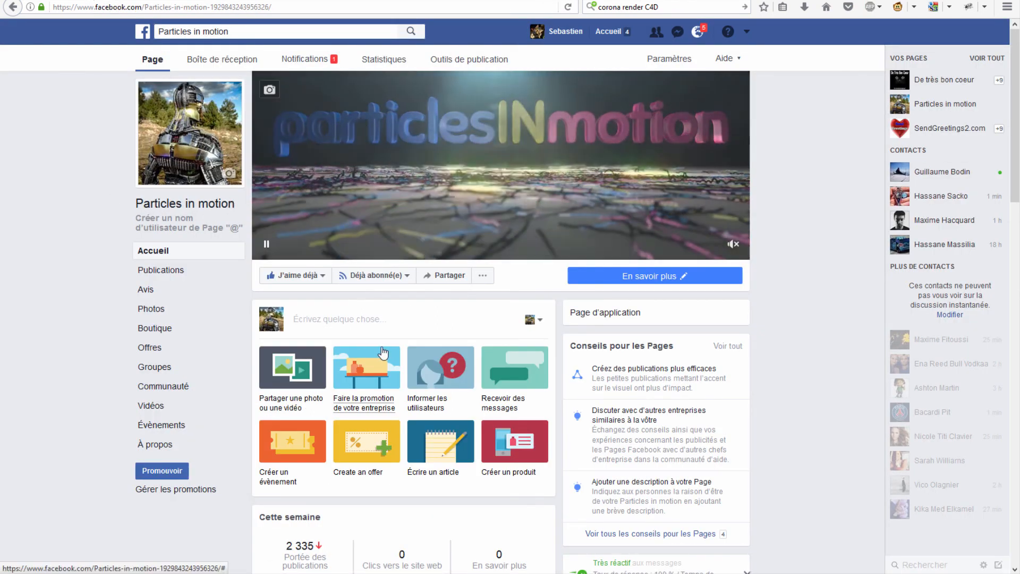
scroll(385, 347, down, 3)
scroll(598, 325, up, 2)
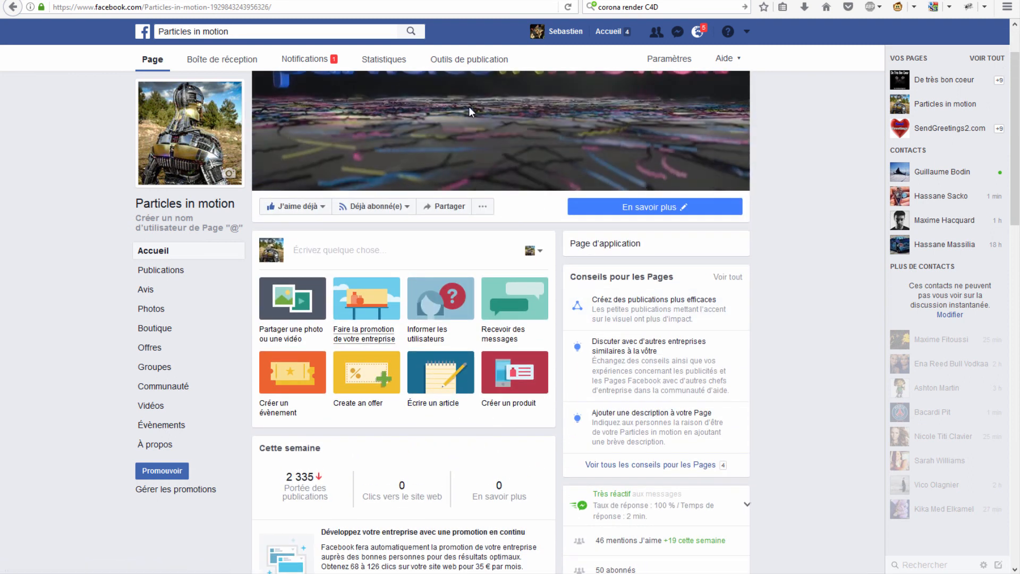
scroll(585, 327, down, 3)
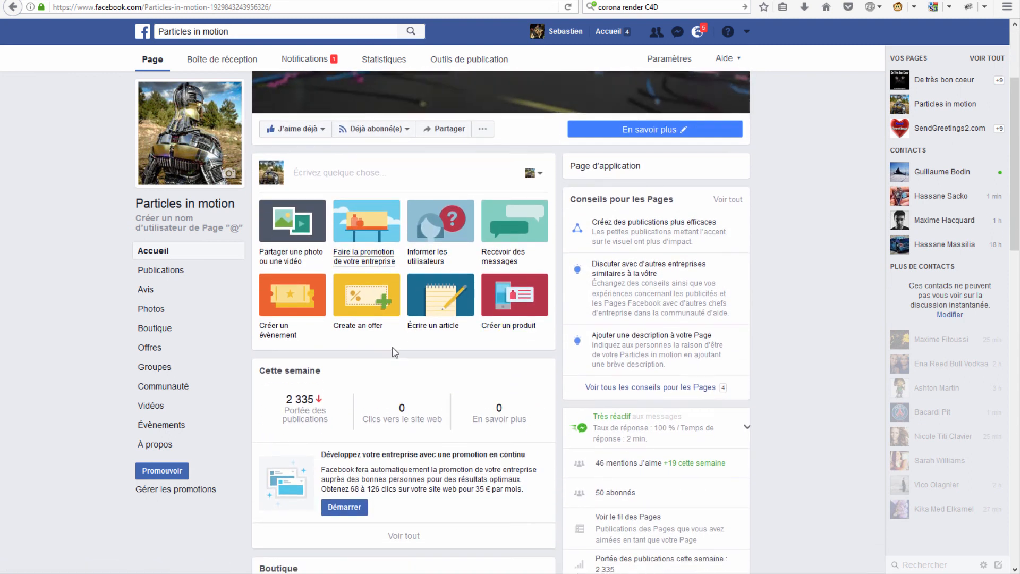
scroll(375, 327, down, 1)
scroll(375, 327, down, 5)
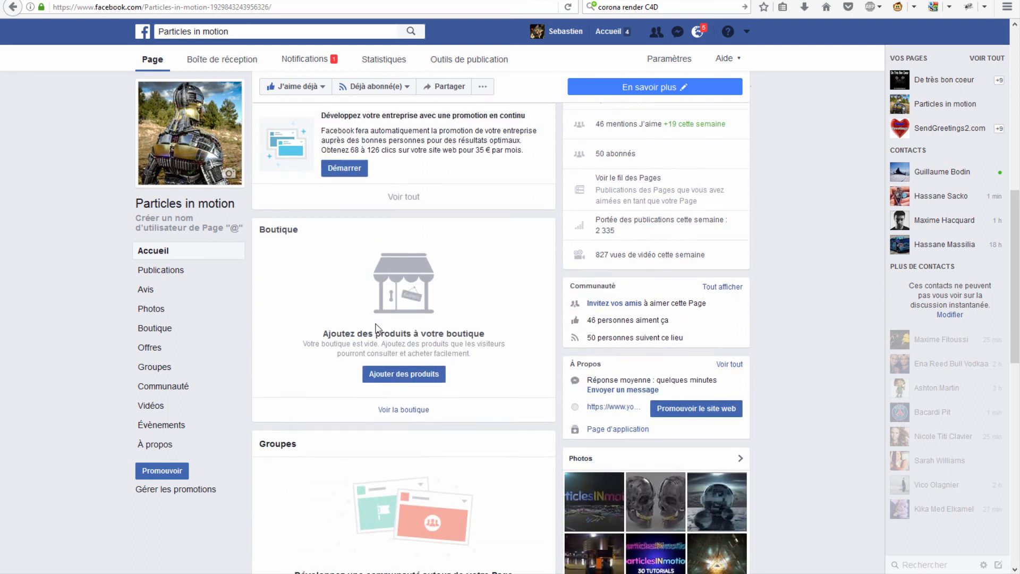
scroll(376, 327, down, 6)
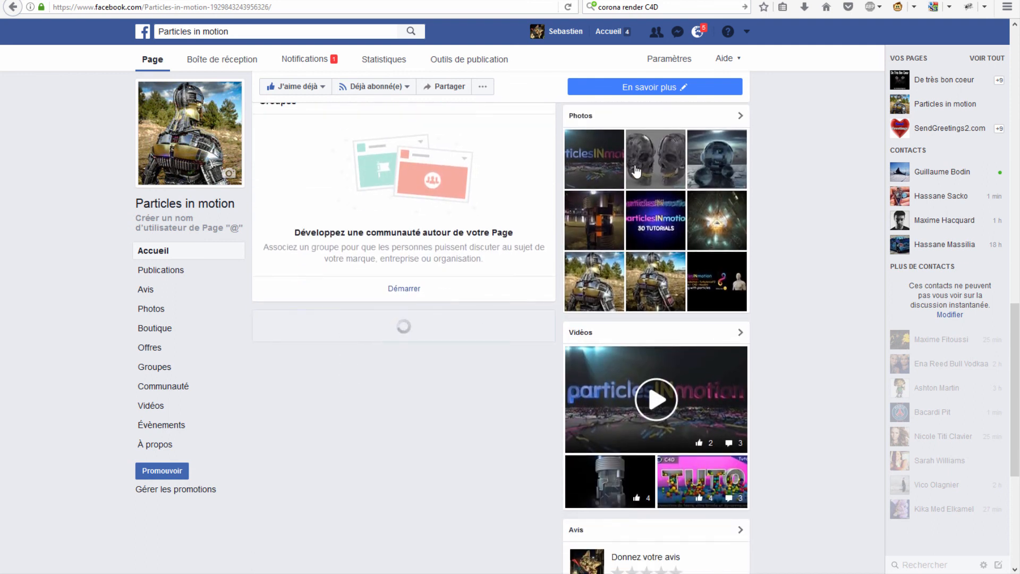
scroll(349, 224, up, 12)
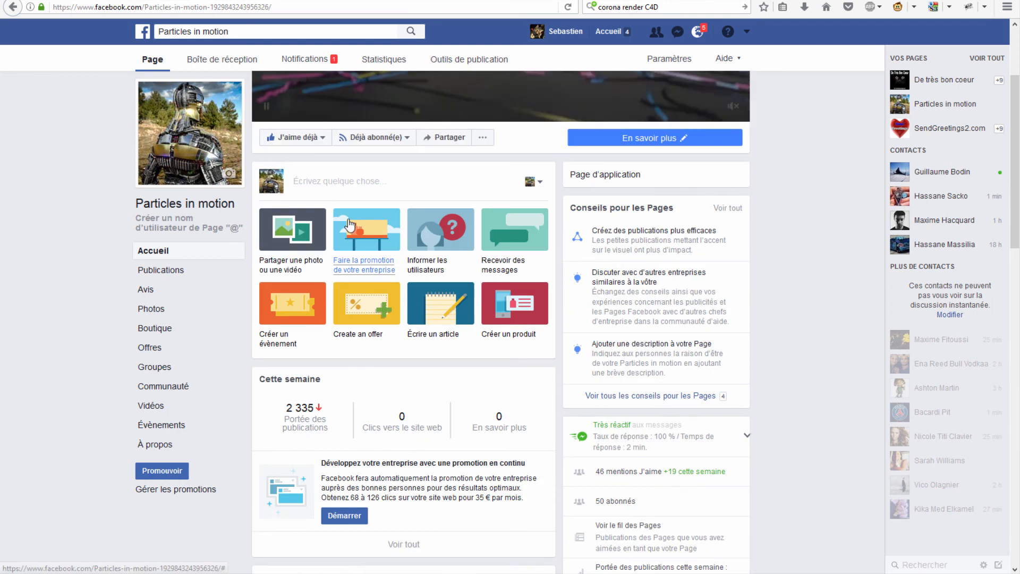